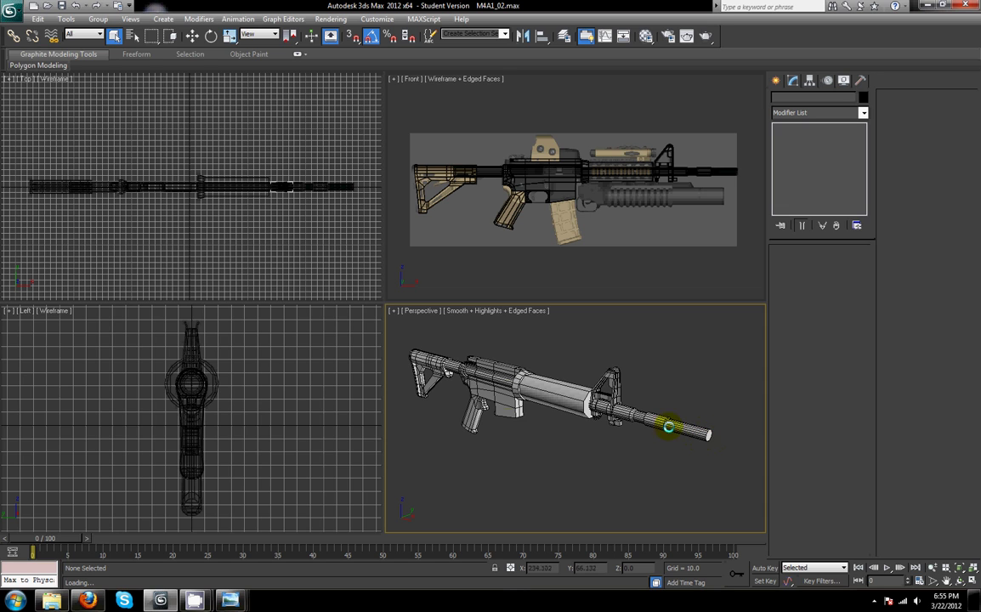
- Convert the handguard cylinder around the barrel to an Editable Poly
scroll(491, 397, up, 8)
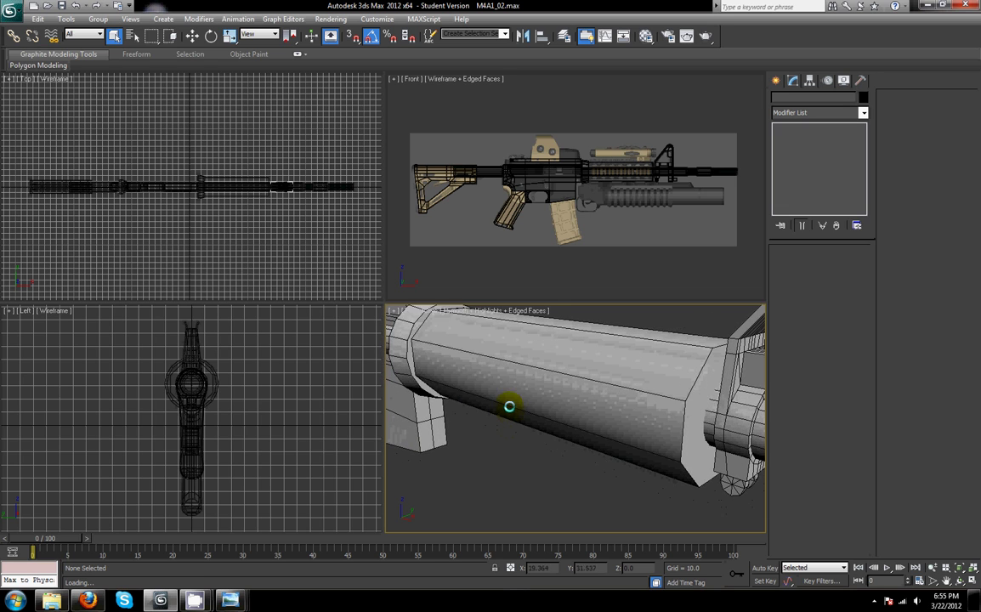
click(506, 406)
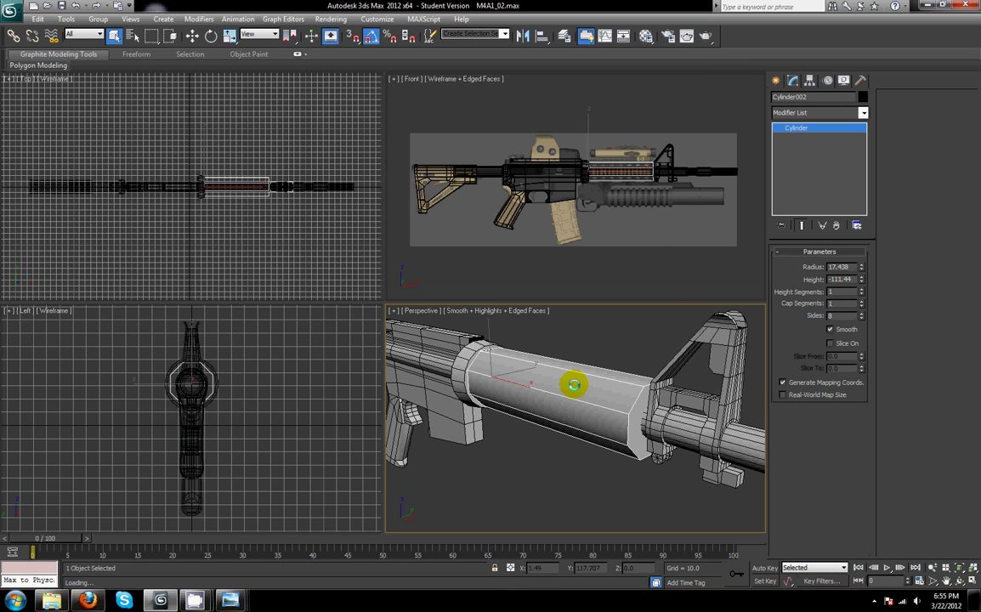
right_click(579, 400)
mouse_move(610, 511)
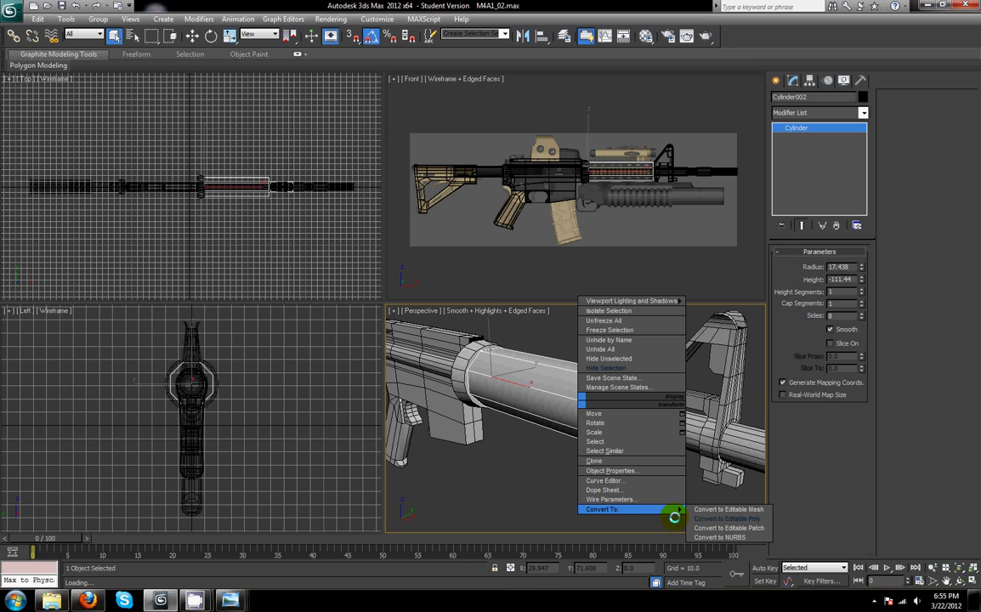
click(706, 515)
- Ring-select the handguard's upper end-cap edge and connect the ring to split the cylinder lengthwise down its middle
click(803, 265)
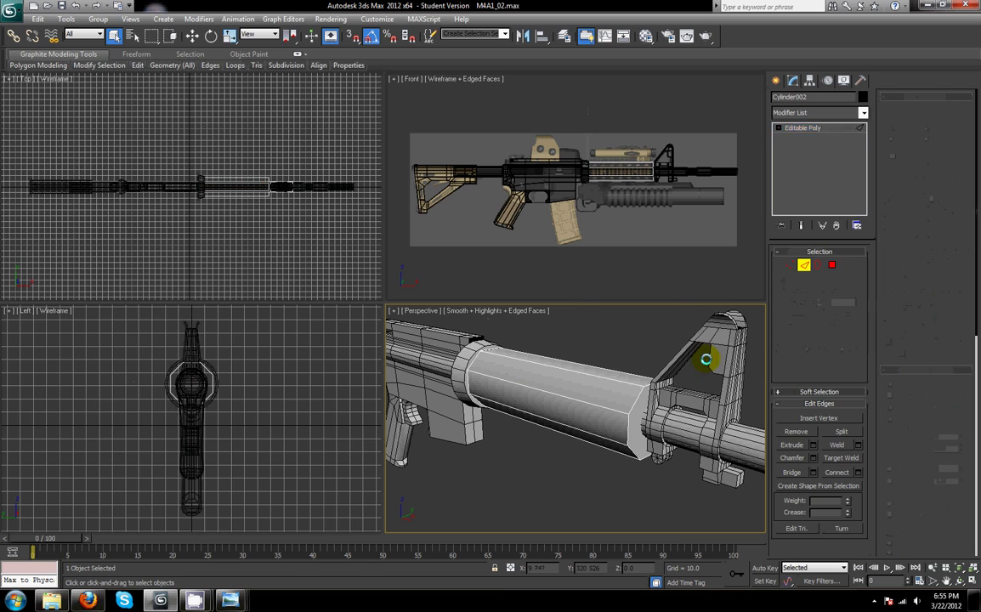
double_click(644, 388)
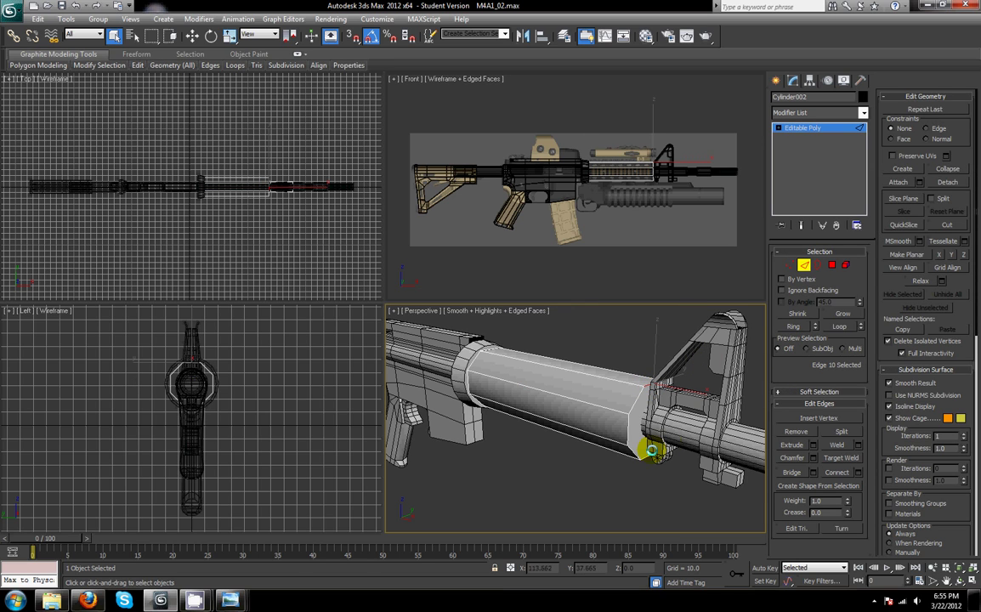
click(791, 326)
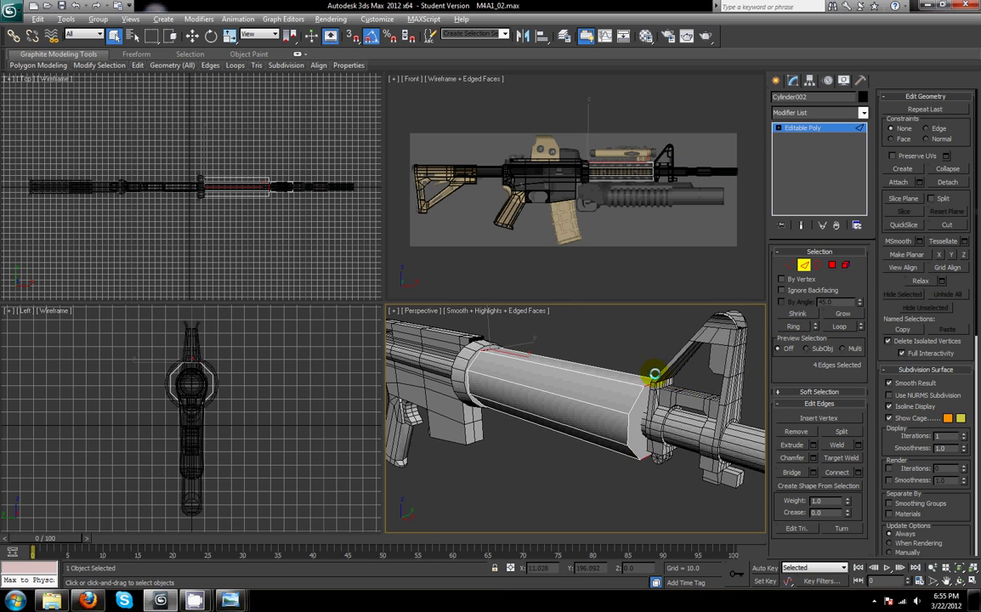
alt+middle_drag(655, 374, 628, 396)
click(835, 472)
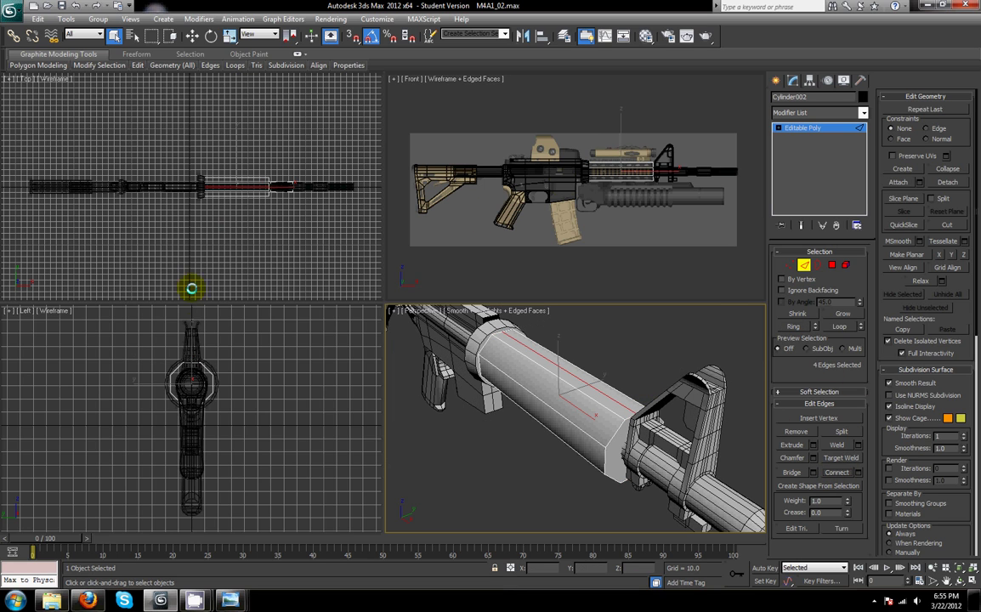
- Delete the vertices of one lengthwise half of the handguard, up to the new centre line
click(787, 266)
scroll(156, 100, up, 5)
middle_drag(156, 100, 103, 126)
drag(118, 139, 391, 228)
key(Delete)
middle_drag(313, 212, 243, 187)
scroll(217, 184, down, 2)
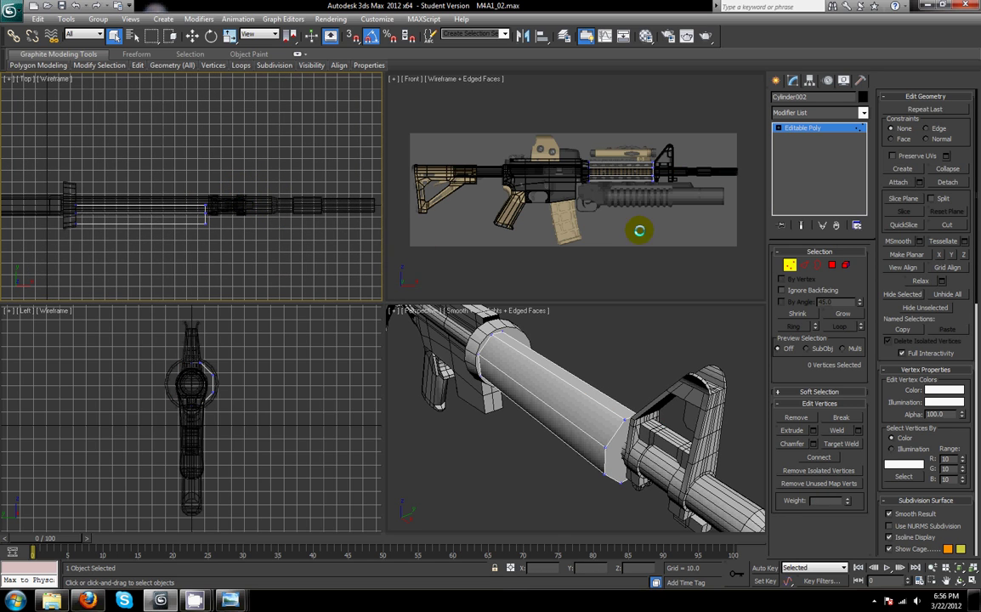
- Delete the end-cap polygons at both ends of the half handguard
click(783, 266)
click(831, 264)
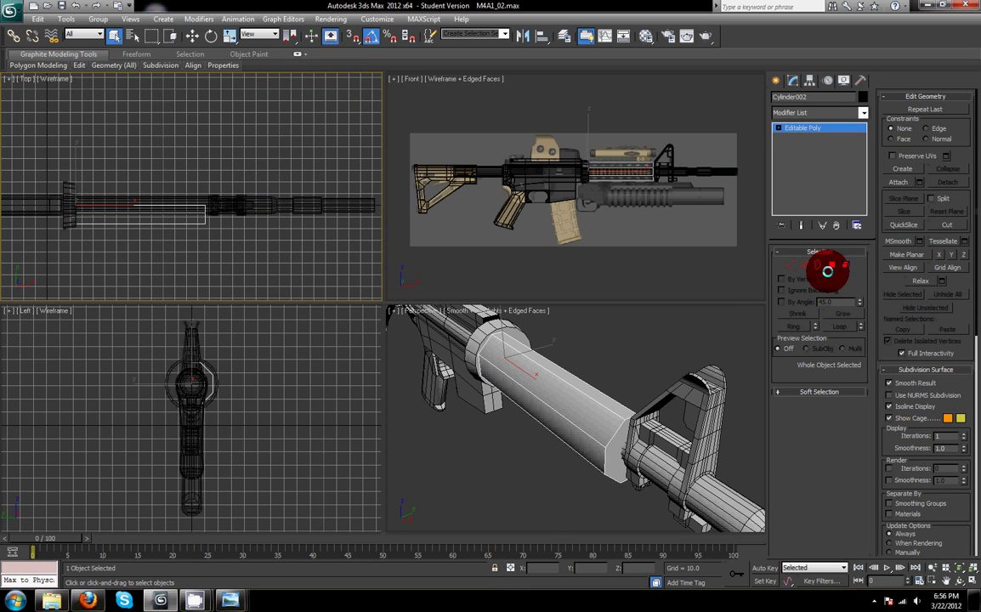
drag(187, 378, 194, 387)
key(Delete)
mouse_move(605, 363)
alt+middle_down()
mouse_move(586, 339)
mouse_move(631, 376)
mouse_move(595, 391)
mouse_move(650, 390)
mouse_move(629, 374)
alt+middle_up()
- Examine the handguard rail in the reference photo M4A1_80 in Windows Photo Viewer, and return to 3ds Max
mouse_move(194, 600)
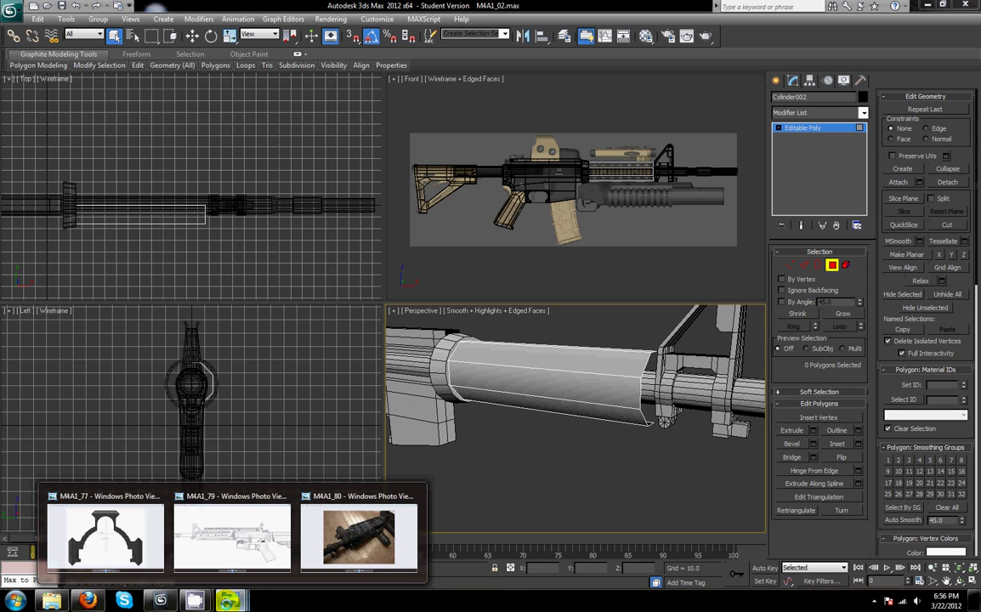
click(320, 483)
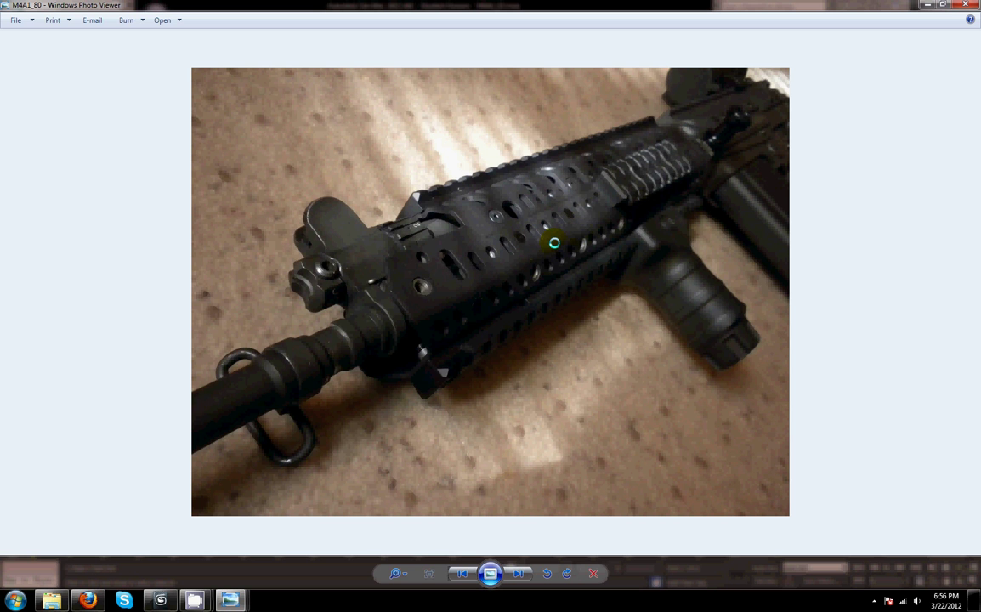
click(160, 601)
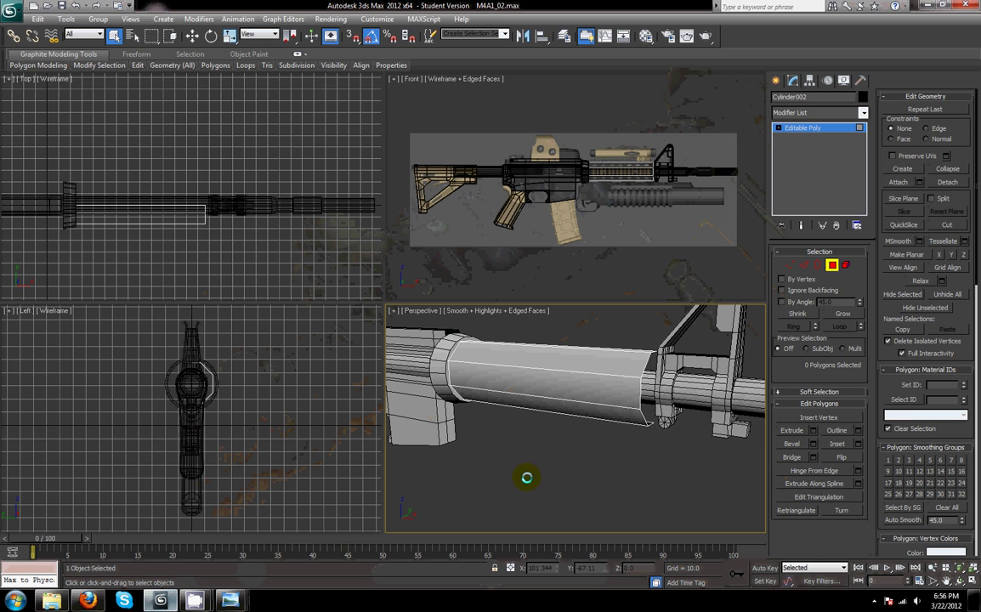
- Raise the four top vertices of the half handguard to about Z 49.26
alt+middle_drag(609, 442, 653, 309)
click(791, 264)
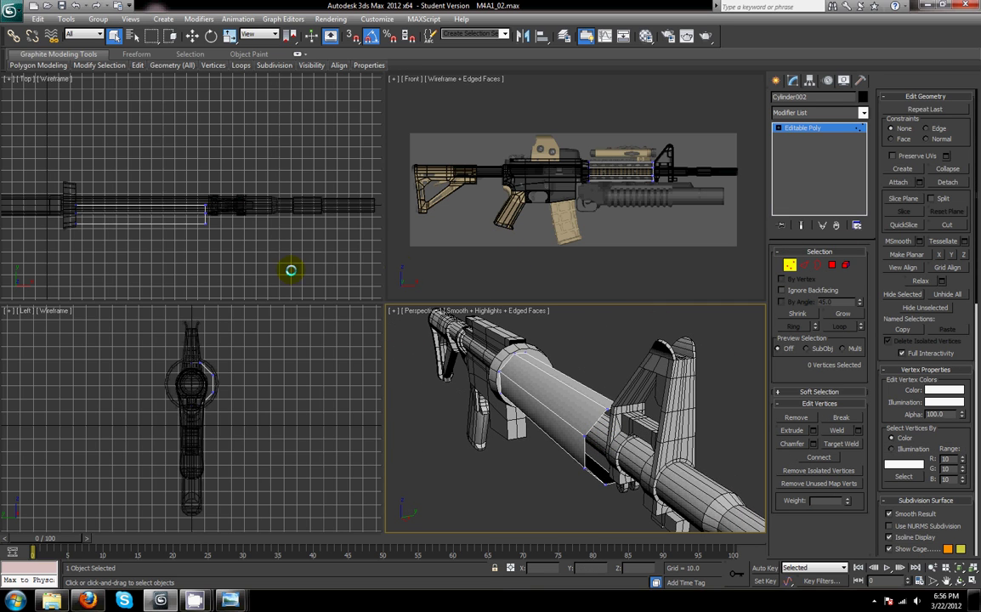
scroll(208, 376, up, 6)
drag(222, 360, 230, 365)
middle_drag(319, 374, 330, 478)
scroll(331, 482, up, 5)
key(w)
drag(211, 432, 218, 417)
scroll(204, 420, up, 3)
scroll(619, 435, up, 4)
alt+middle_drag(619, 436, 592, 435)
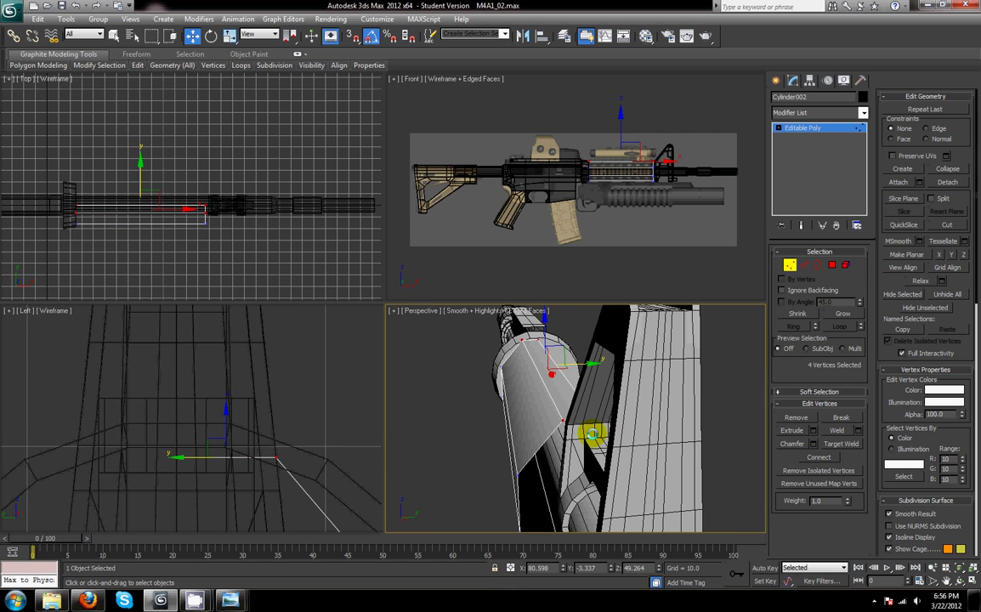
- Move the lengthwise edge bounding the handguard's flat top inward to Y -4.48, narrowing the top face
click(805, 265)
click(545, 385)
alt+middle_drag(545, 385, 604, 467)
drag(587, 437, 586, 459)
alt+middle_drag(607, 391, 618, 367)
scroll(618, 368, up, 3)
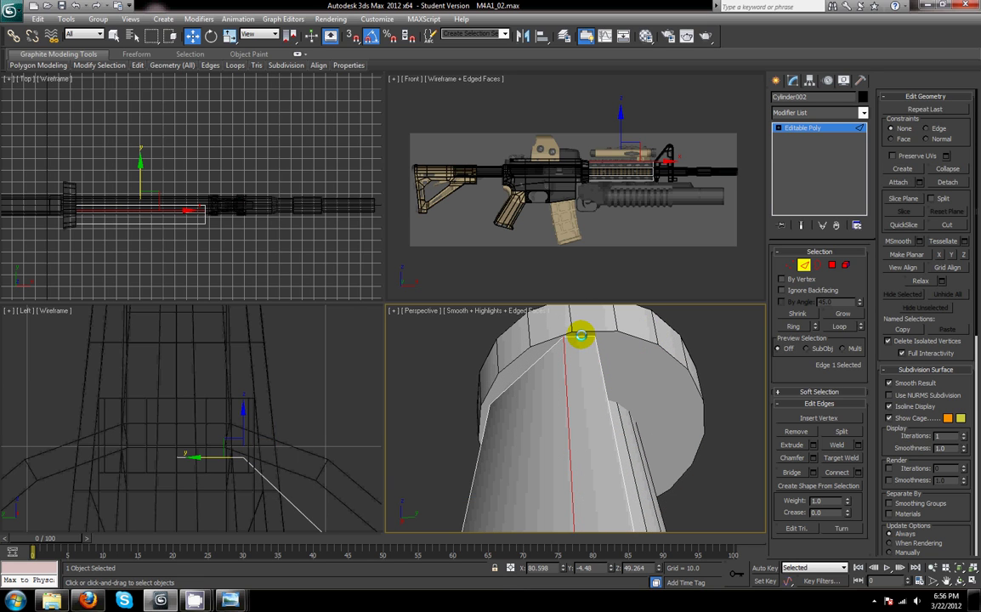
scroll(588, 337, down, 4)
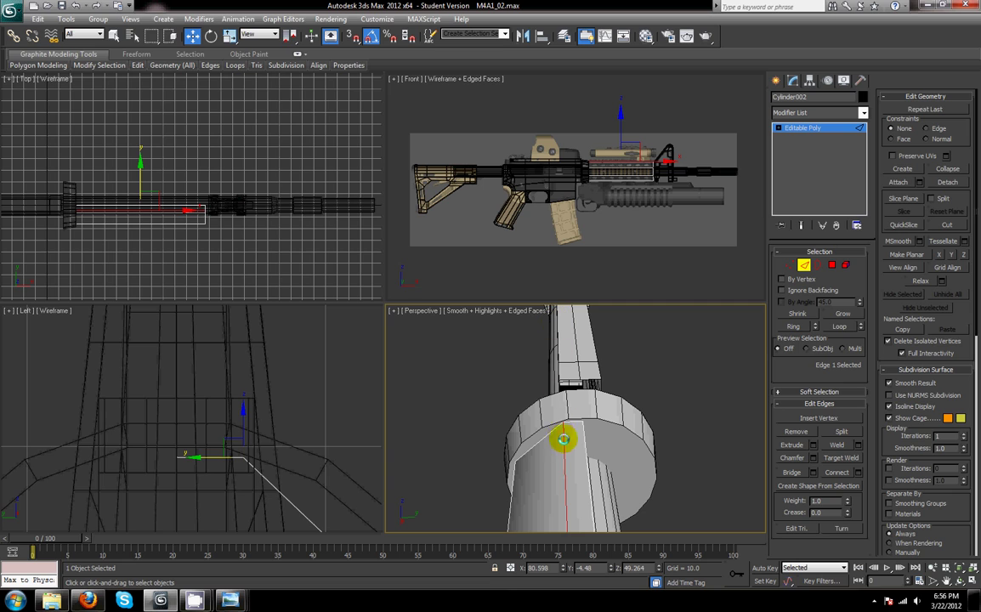
key(h)
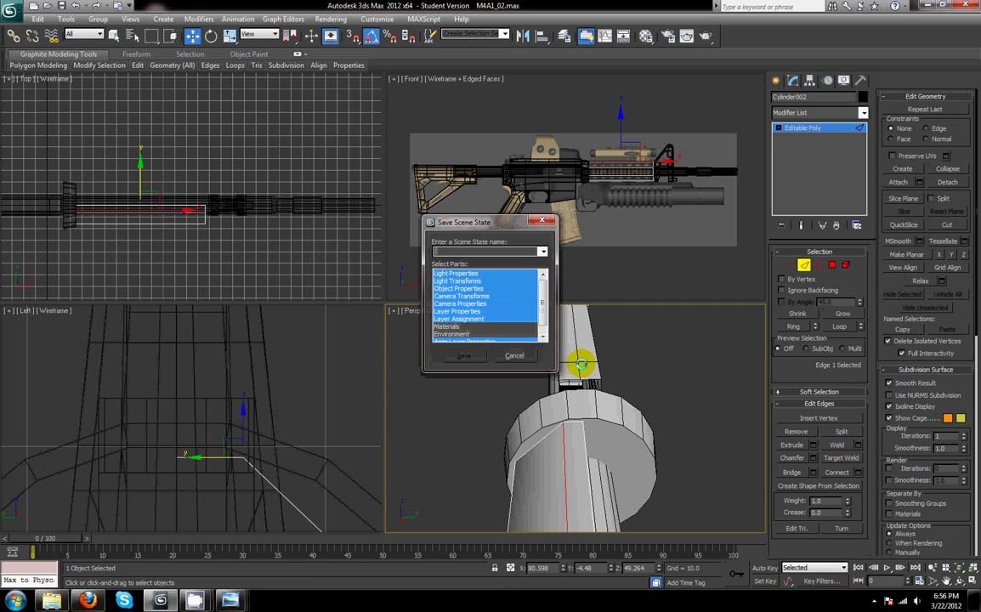
click(508, 354)
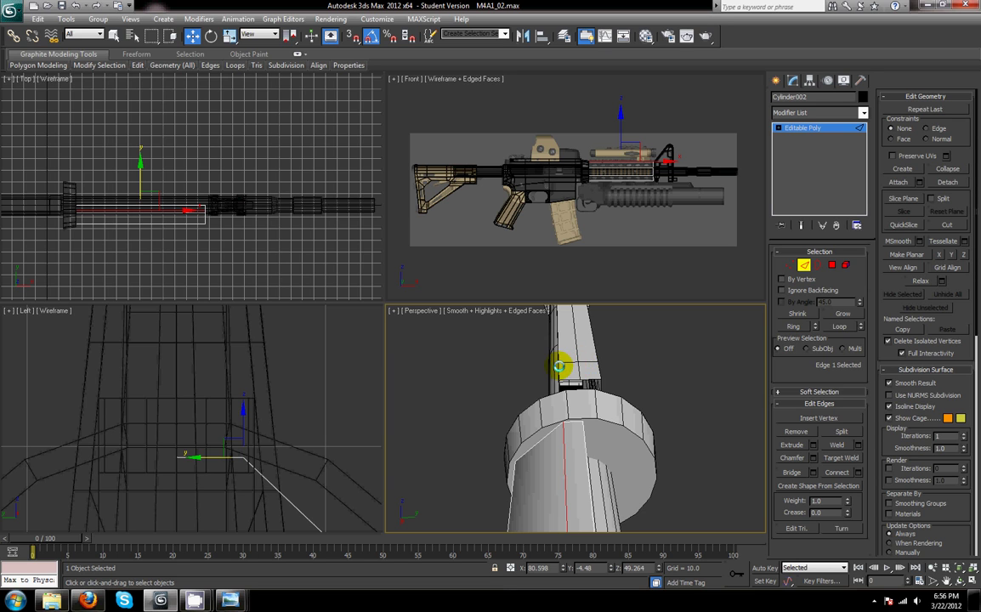
mouse_move(577, 366)
alt+middle_down()
mouse_move(628, 357)
mouse_move(595, 328)
mouse_move(556, 366)
mouse_move(588, 333)
mouse_move(582, 402)
mouse_move(565, 343)
mouse_move(574, 412)
mouse_move(635, 481)
mouse_move(581, 405)
mouse_move(587, 413)
mouse_move(653, 401)
mouse_move(583, 382)
mouse_move(586, 357)
alt+middle_up()
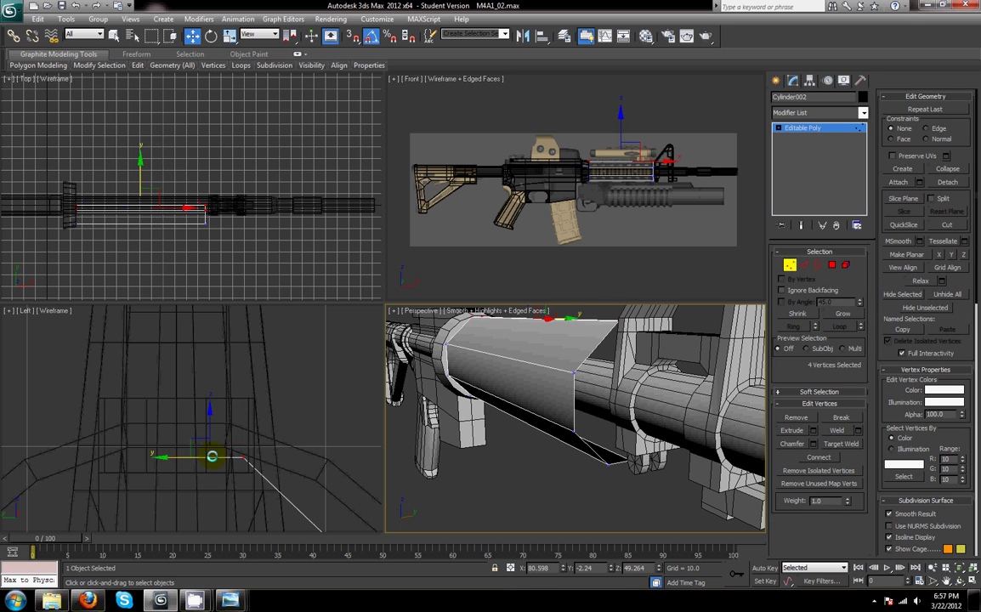
- Scale the handguard's four side vertices vertically to make its upright side face taller
scroll(212, 458, down, 5)
middle_drag(249, 464, 247, 420)
drag(218, 379, 298, 492)
scroll(292, 465, up, 8)
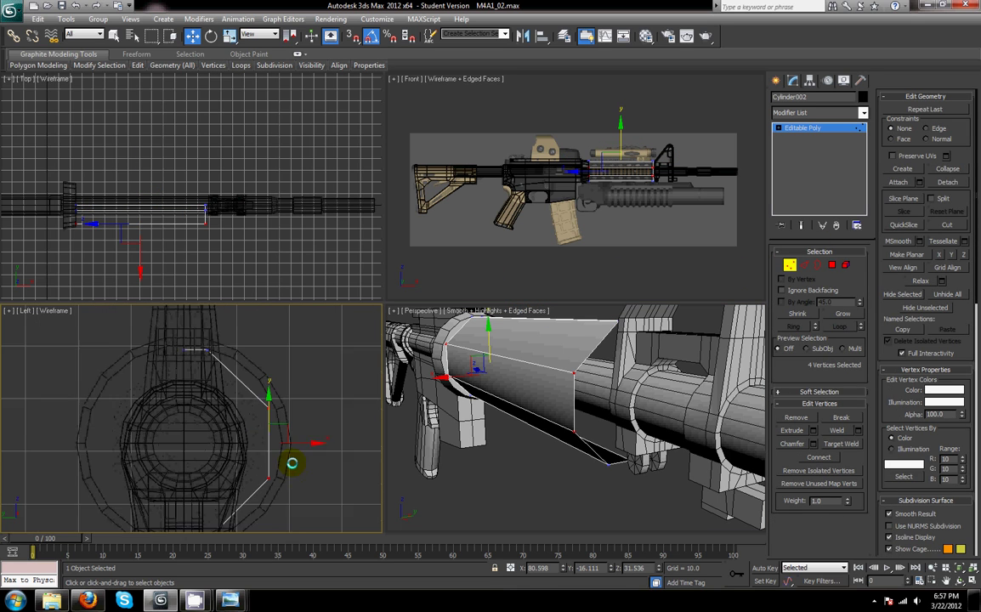
key(w)
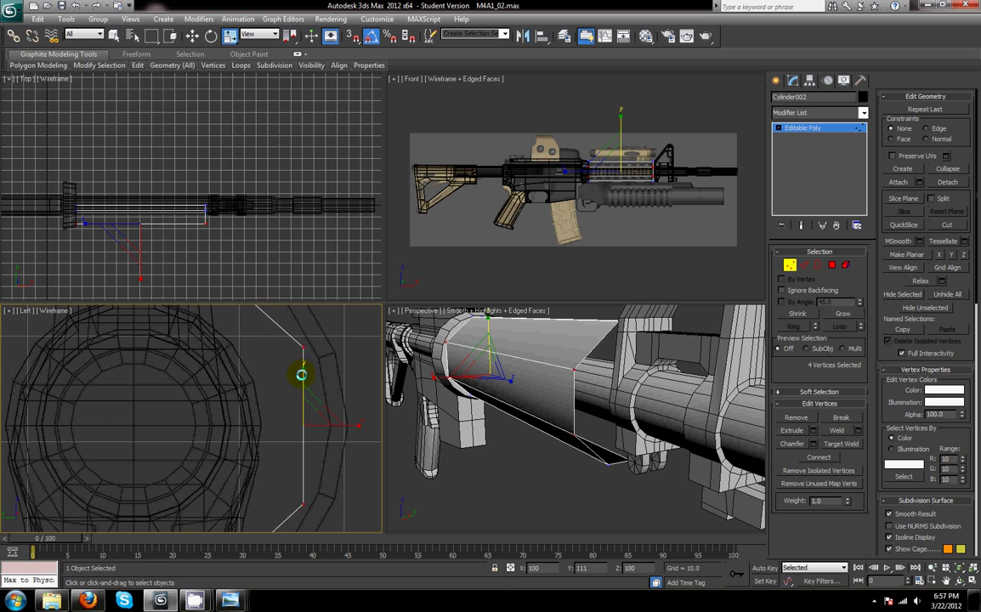
drag(299, 383, 319, 345)
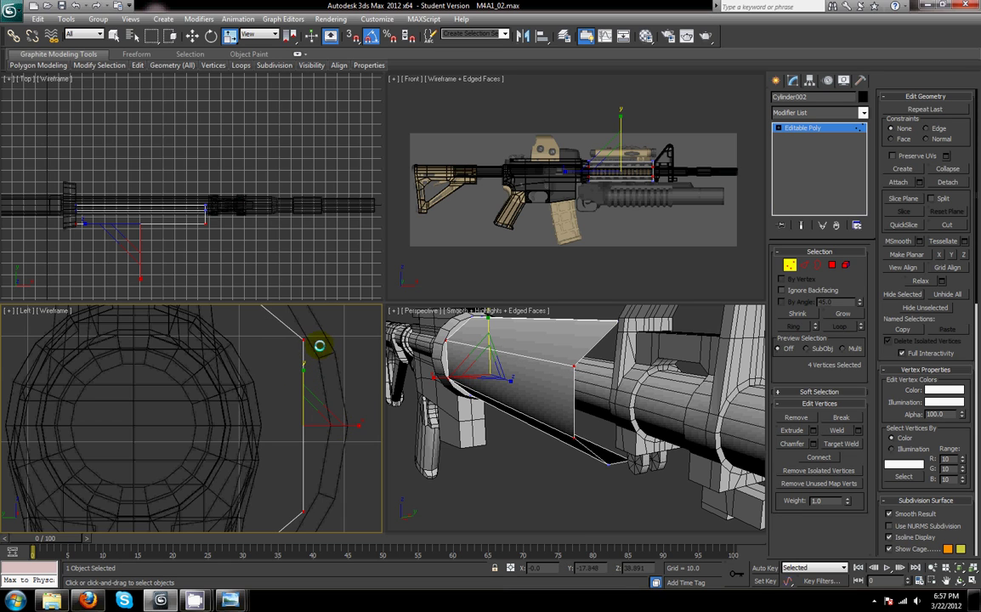
- Lower the four bottom vertices of the handguard to about Z 14.53
scroll(336, 459, down, 2)
middle_drag(335, 463, 339, 406)
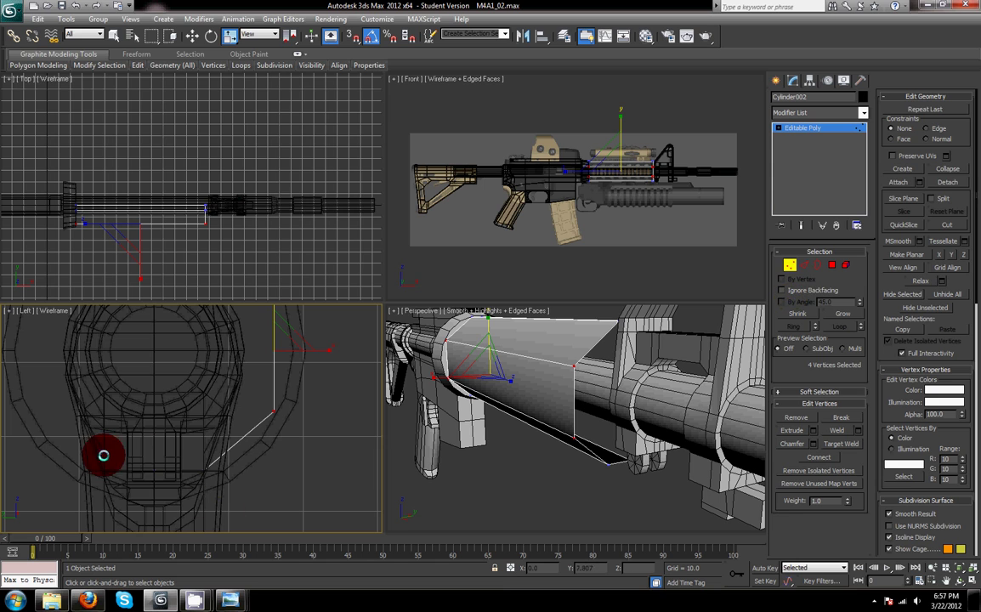
key(w)
scroll(267, 470, up, 4)
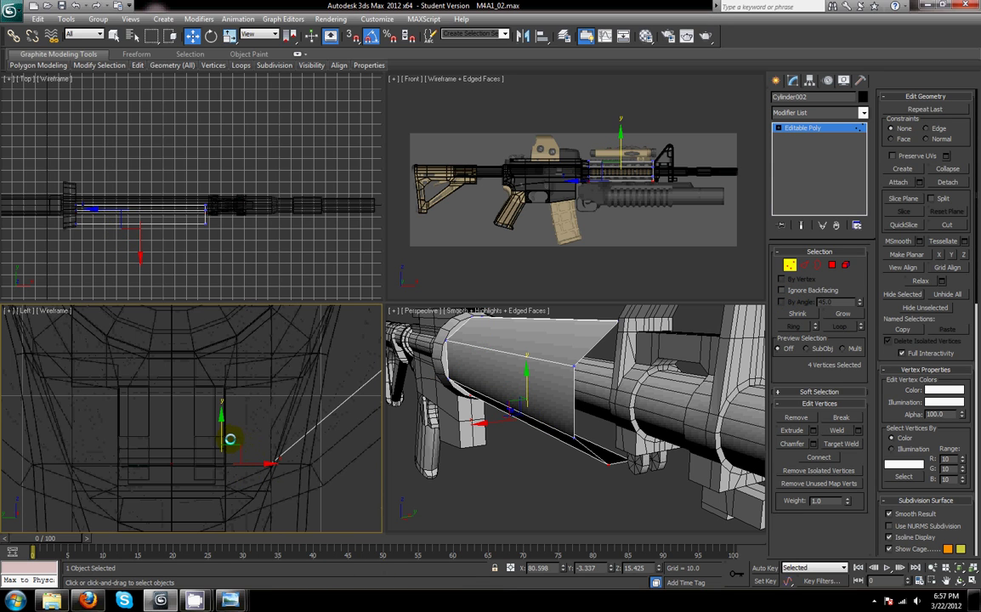
drag(221, 434, 221, 450)
alt+middle_drag(556, 499, 571, 453)
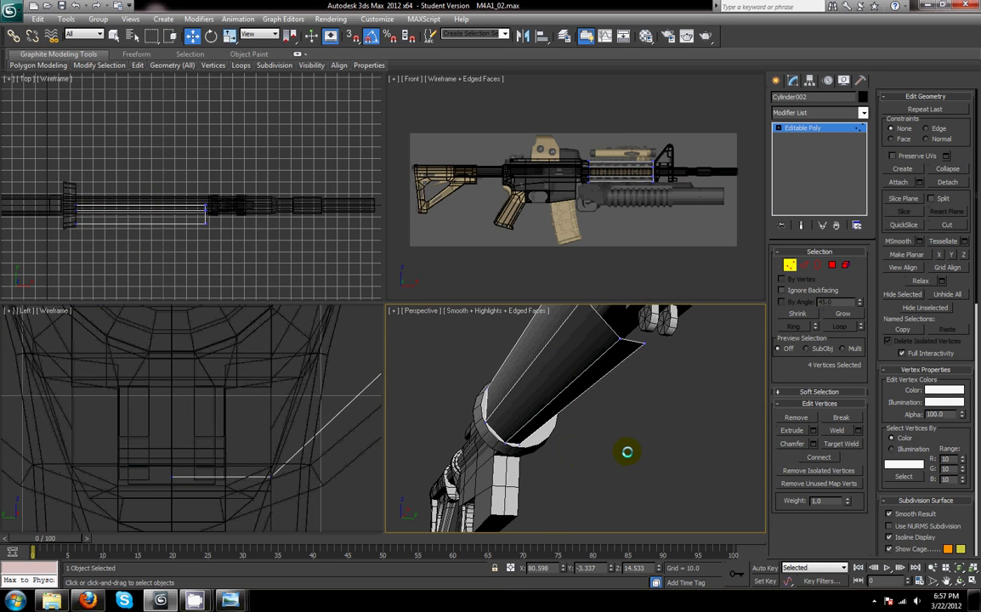
click(791, 264)
- Loop-select the handguard's open front edges and extend them forward along the barrel to about X 157, forming a new strip of faces
click(628, 464)
alt+middle_drag(628, 465, 598, 459)
click(598, 459)
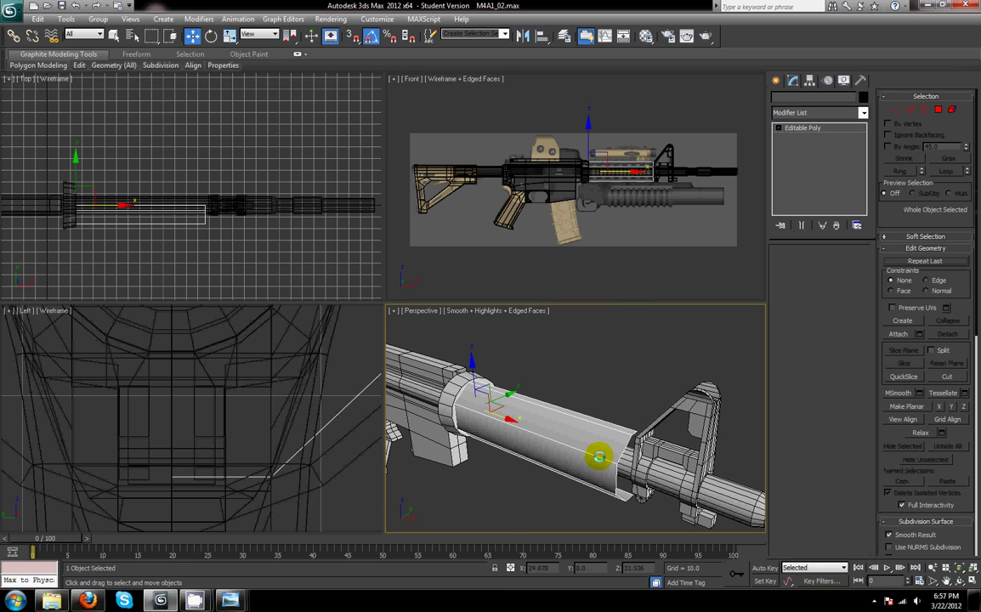
click(835, 266)
alt+middle_drag(631, 499, 605, 466)
click(804, 265)
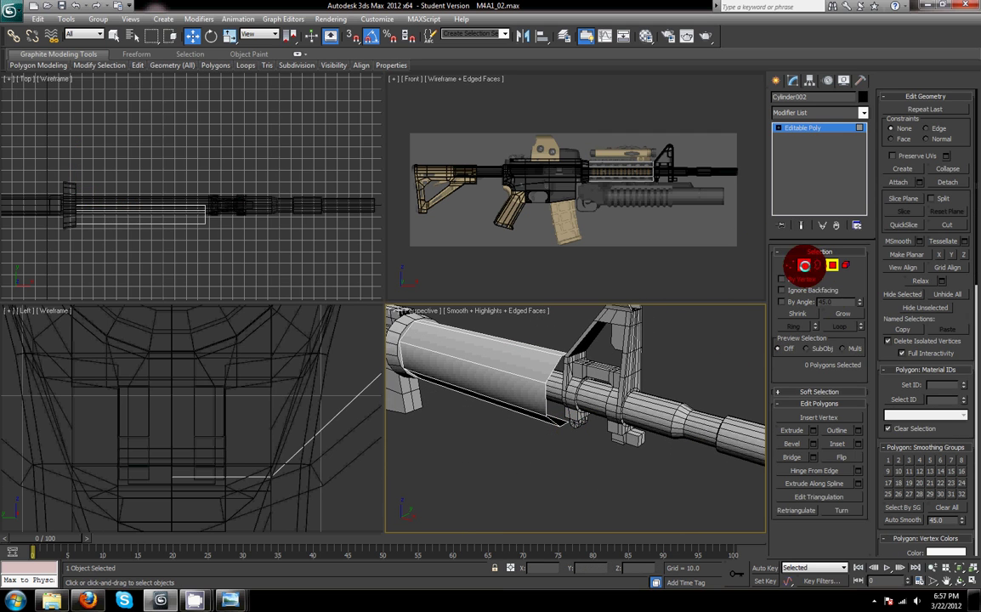
click(558, 353)
click(553, 372)
click(845, 327)
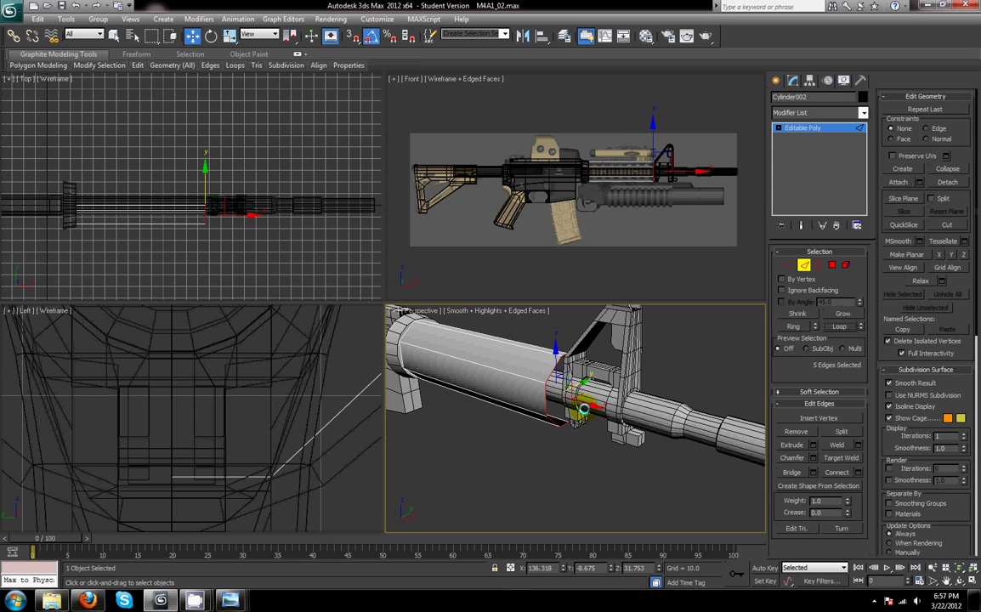
middle_drag(592, 405, 586, 448)
shift+drag(576, 457, 616, 476)
- Shift the extension's front edges slightly forward along the barrel to X 159.02, checking against the front view reference
scroll(722, 229, up, 5)
middle_drag(731, 225, 622, 318)
scroll(685, 243, up, 8)
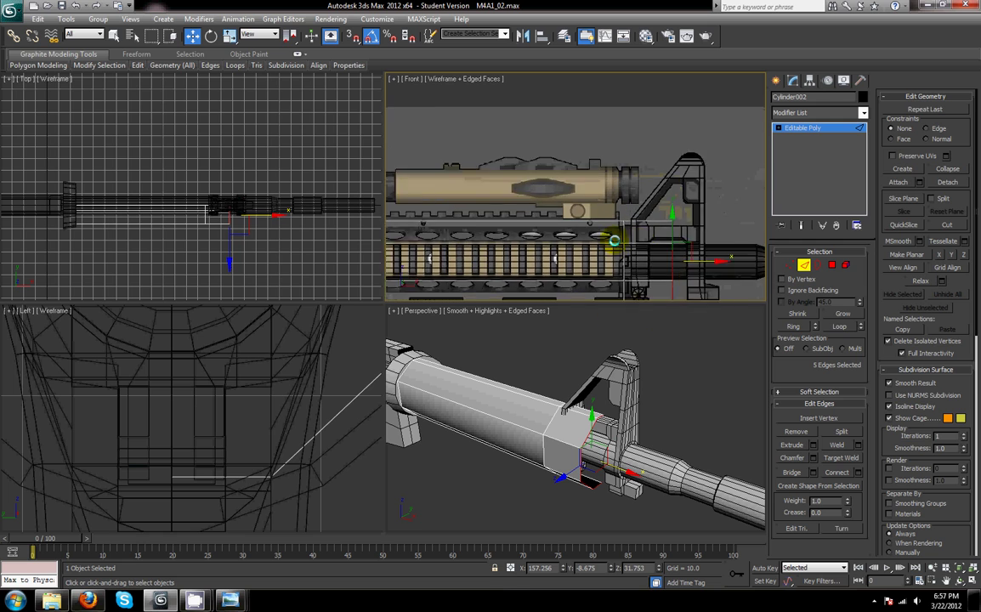
scroll(636, 246, down, 2)
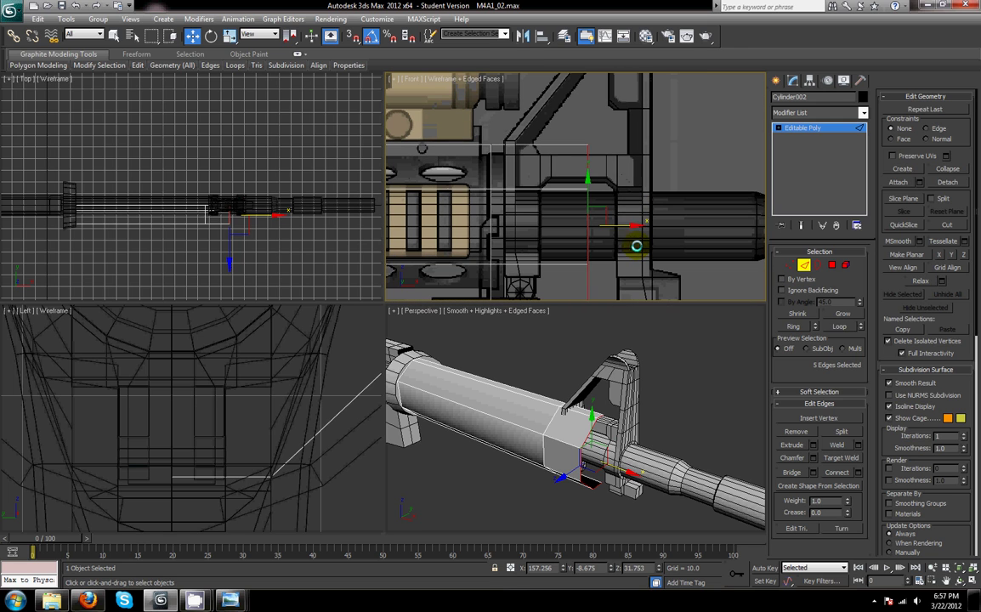
drag(621, 227, 629, 226)
scroll(667, 233, down, 2)
- Ring-select the extension's upper slanted front edge and connect the ring to split the slanted faces lengthwise
click(605, 425)
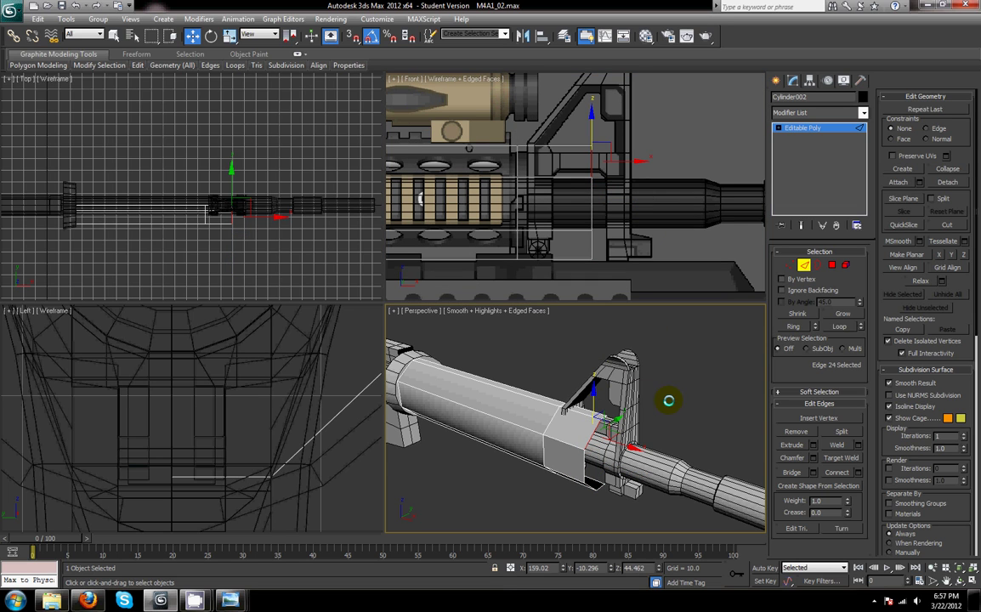
click(782, 326)
click(835, 472)
middle_drag(636, 419, 685, 383)
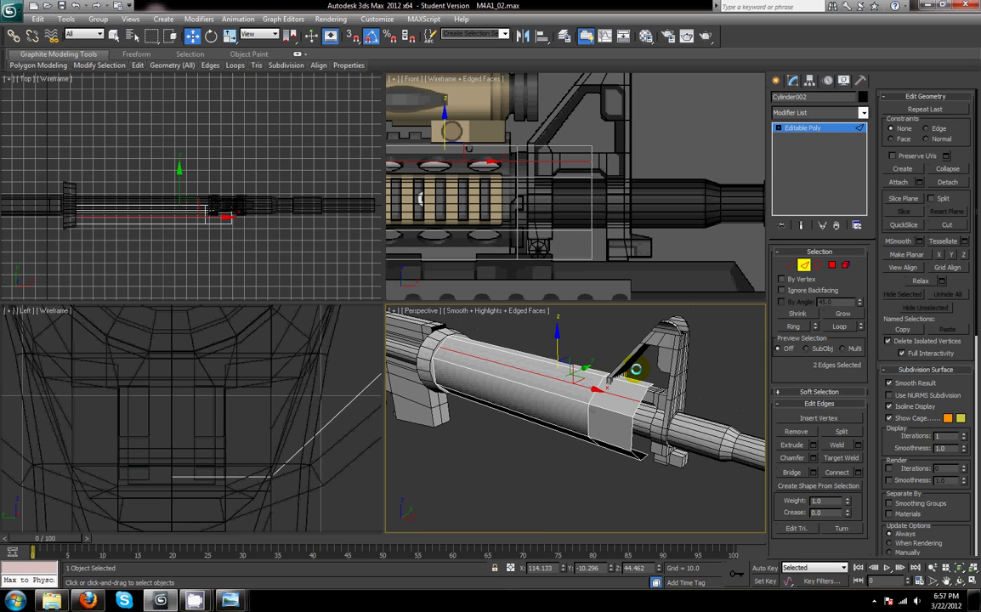
- Delete the front extension's faces above the new lengthwise edge and its flat bottom face
drag(646, 377, 680, 402)
click(665, 460)
click(644, 457)
click(652, 456)
alt+middle_drag(654, 432, 587, 398)
- Assign the handguard's flat top, side and bottom faces, including the side extension face, to smoothing group 1
click(831, 264)
click(584, 403)
ctrl+click(593, 455)
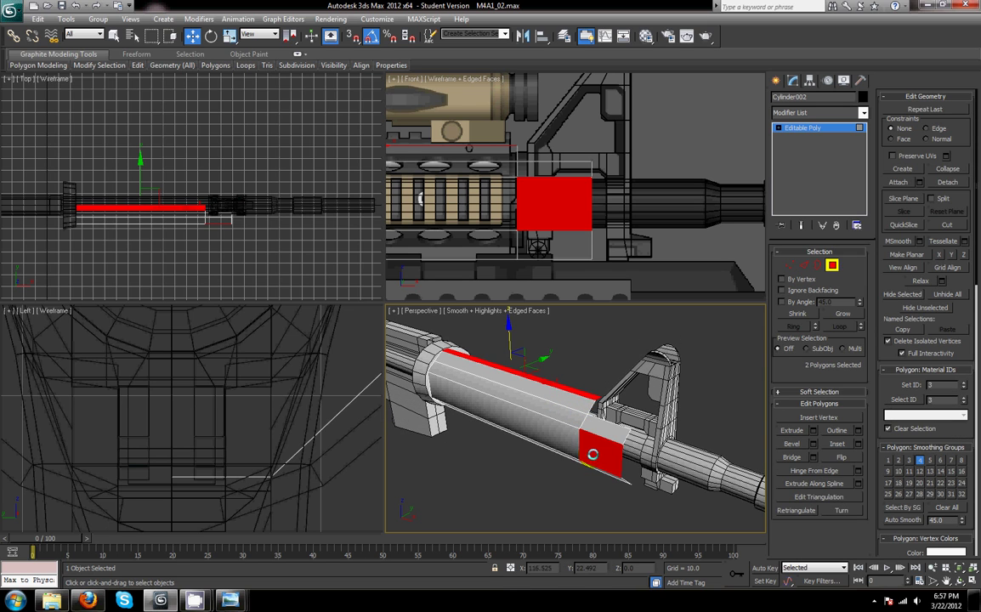
ctrl+click(564, 449)
alt+middle_drag(565, 457, 575, 385)
ctrl+click(583, 441)
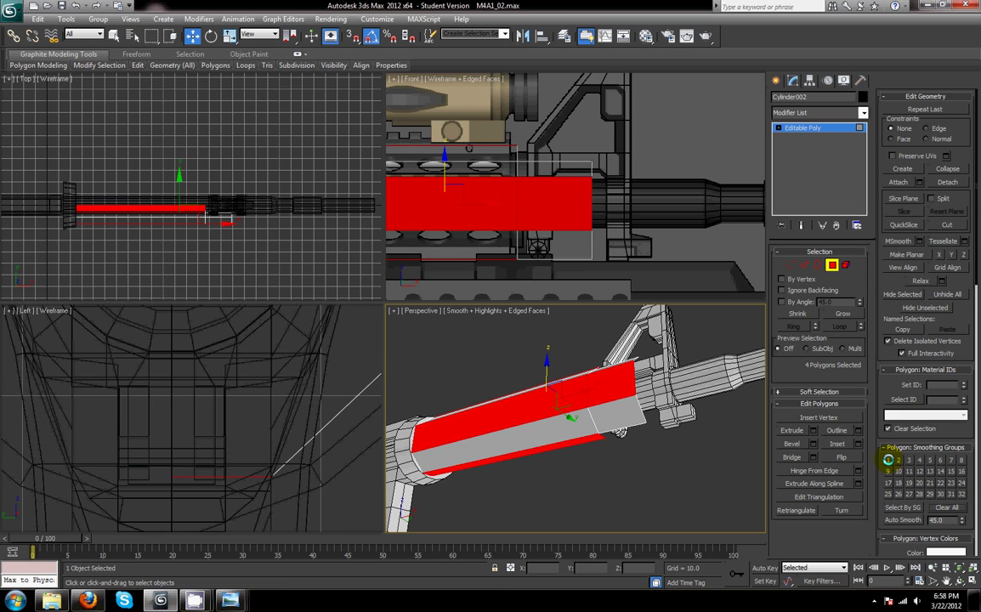
- Assign the handguard's slanted upper and lower faces to smoothing group 2 and take them out of group 4
alt+middle_drag(662, 427, 583, 410)
click(584, 414)
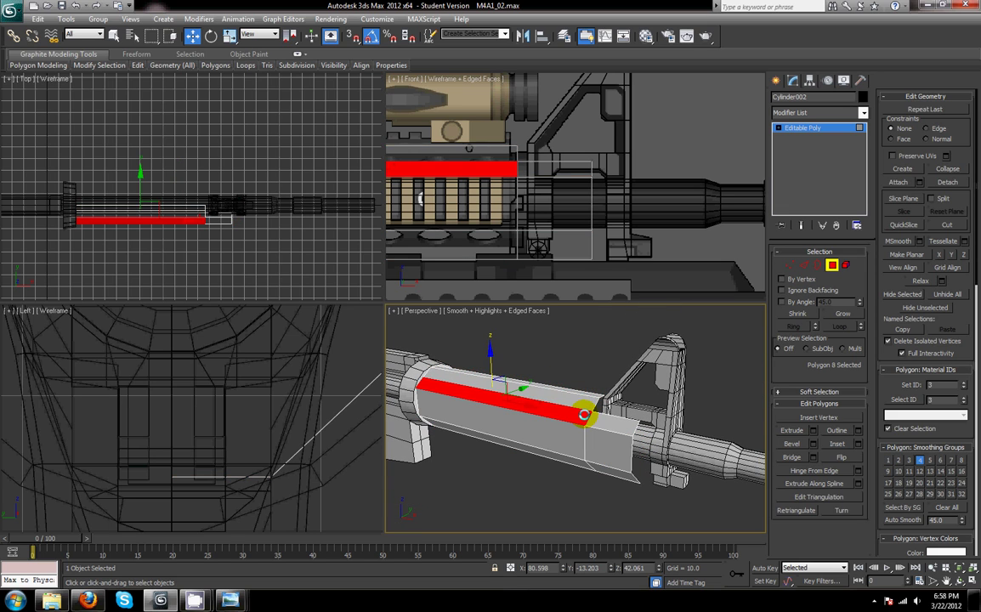
ctrl+click(585, 403)
ctrl+click(611, 428)
ctrl+click(609, 473)
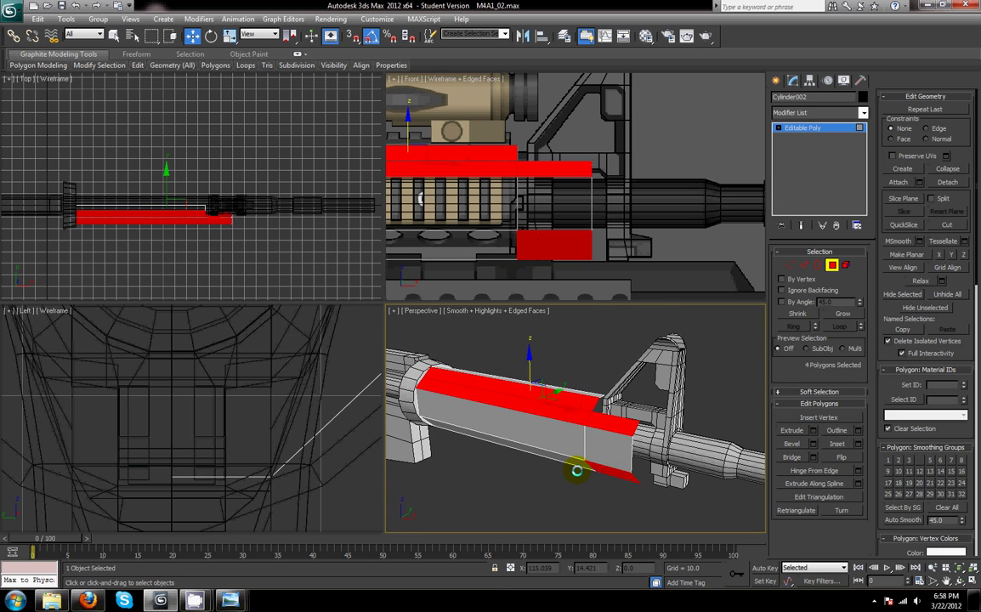
ctrl+click(578, 464)
alt+middle_drag(612, 462, 627, 429)
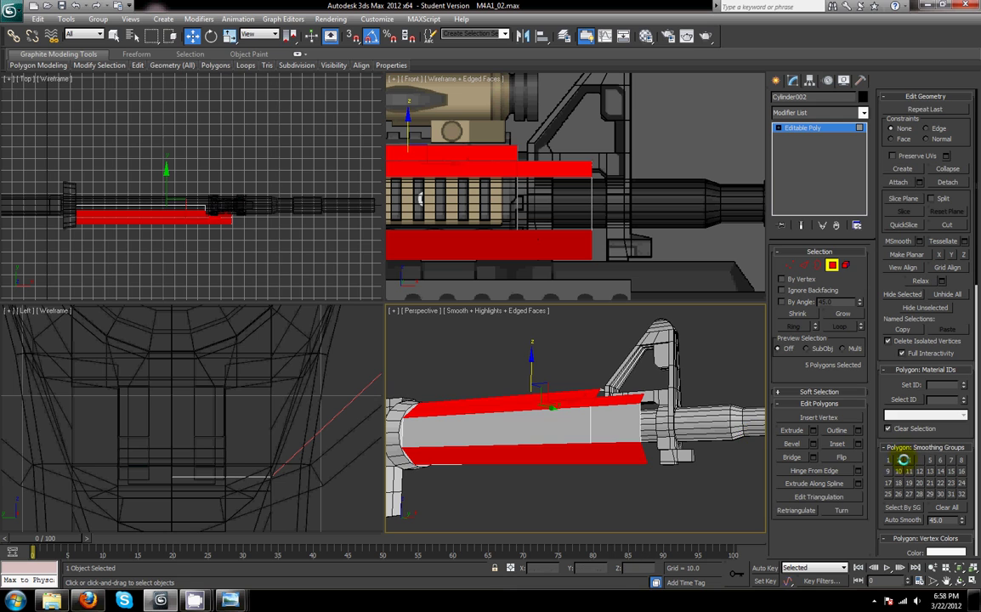
click(899, 460)
click(919, 460)
mouse_move(610, 459)
alt+middle_down()
mouse_move(629, 442)
mouse_move(584, 434)
mouse_move(565, 466)
mouse_move(596, 482)
mouse_move(610, 472)
alt+middle_up()
click(900, 459)
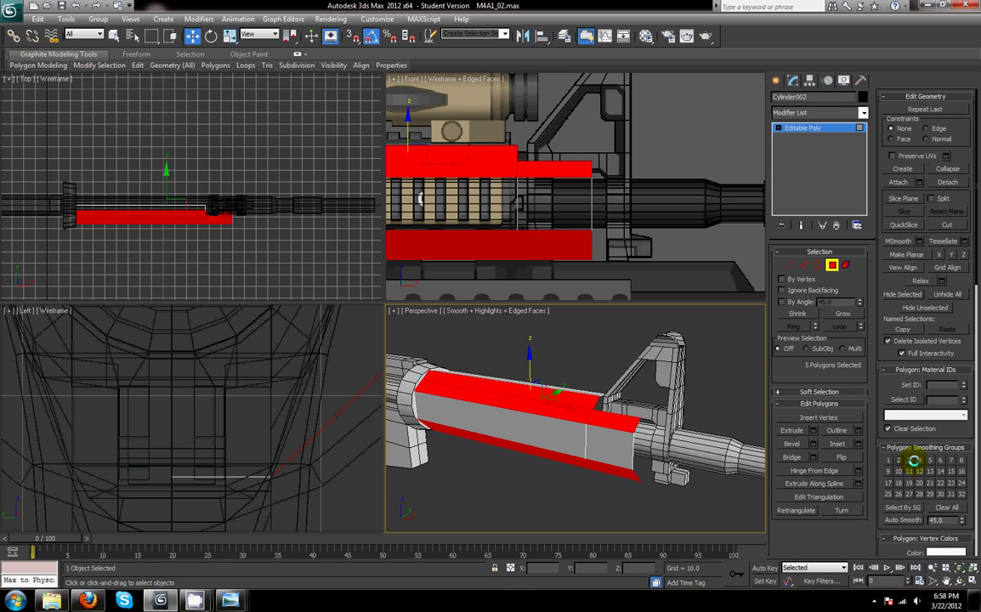
- Leave polygon editing and display the perspective view shaded without edges to check the handguard's smoothing
click(576, 327)
mouse_move(578, 326)
alt+middle_down()
mouse_move(550, 335)
mouse_move(590, 326)
alt+middle_up()
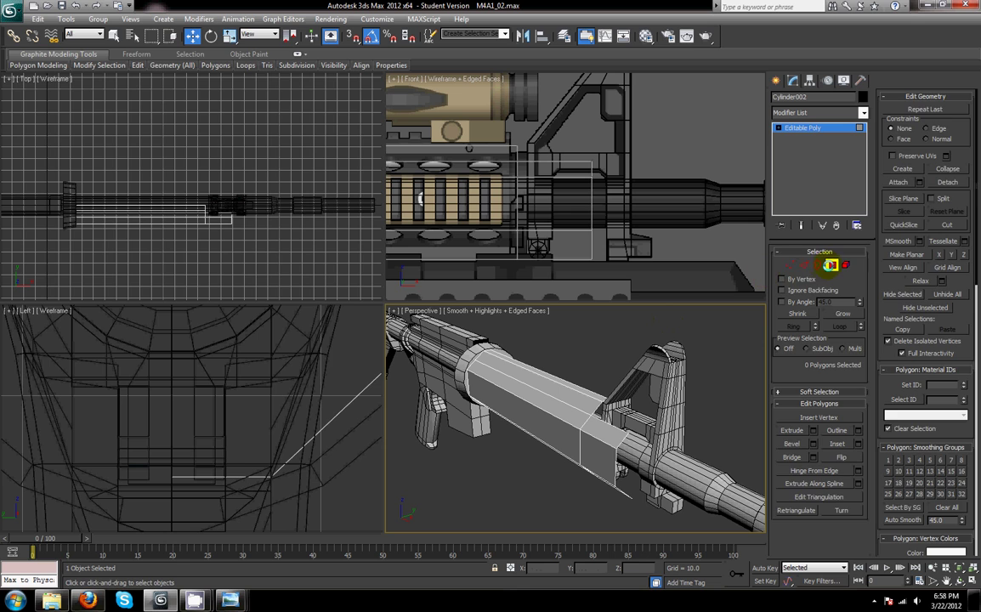
click(832, 265)
alt+middle_drag(613, 379, 597, 404)
key(F4)
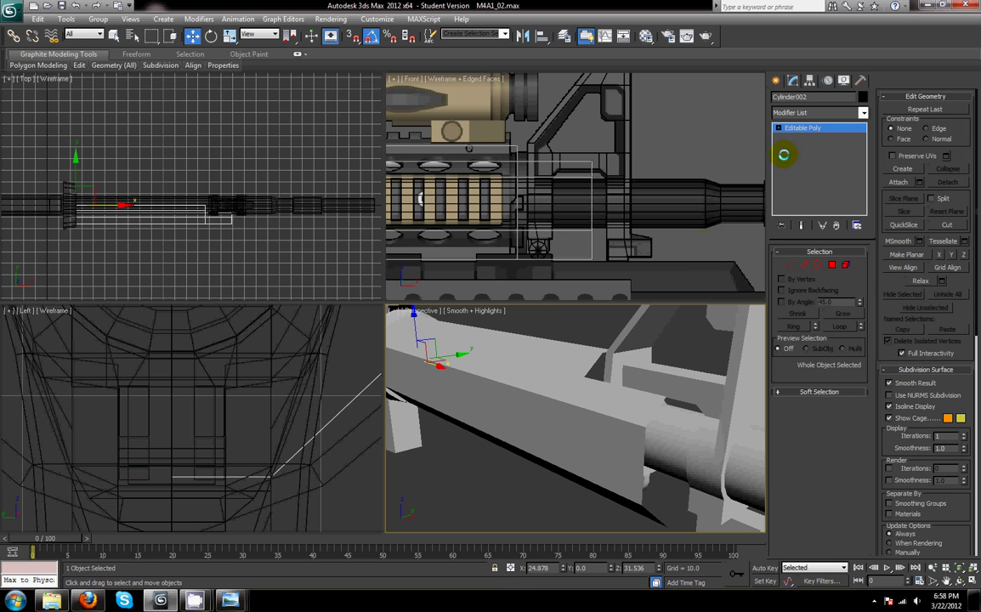
- Add a Shell modifier to the handguard with an inner amount of 2.0 and an outer amount of 0.0
click(863, 111)
drag(860, 153, 859, 397)
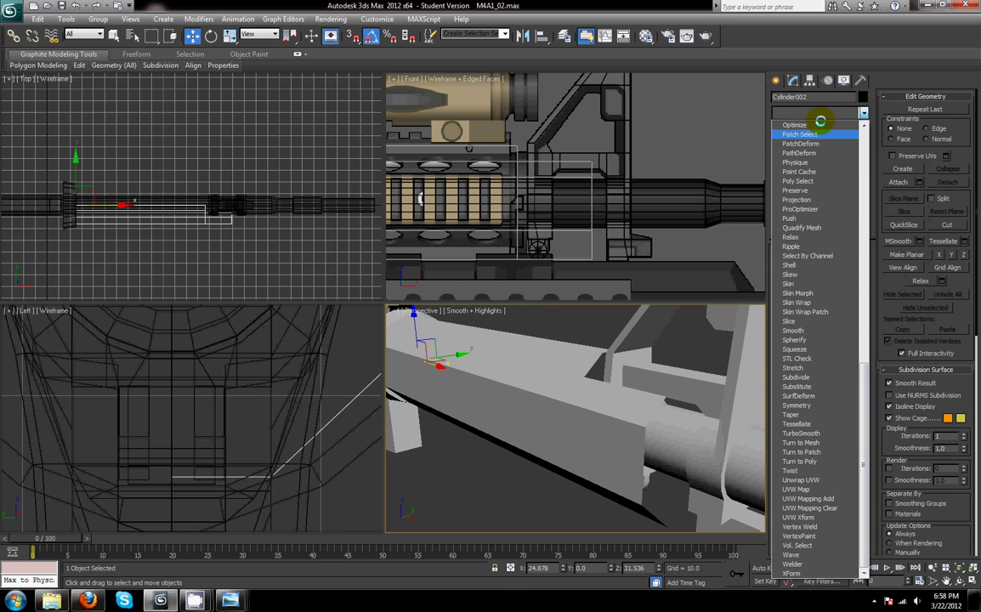
click(789, 266)
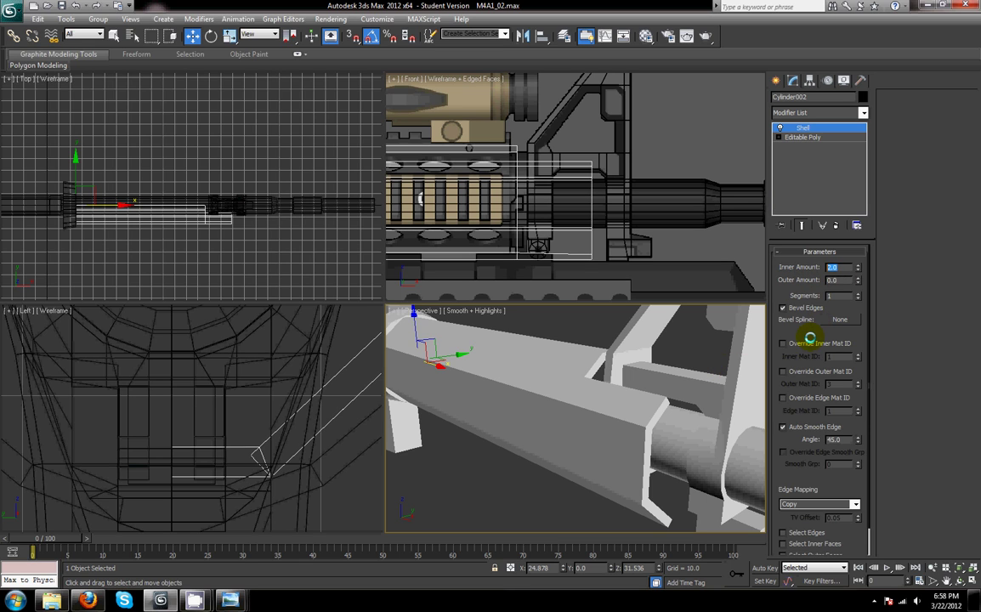
click(837, 296)
click(836, 280)
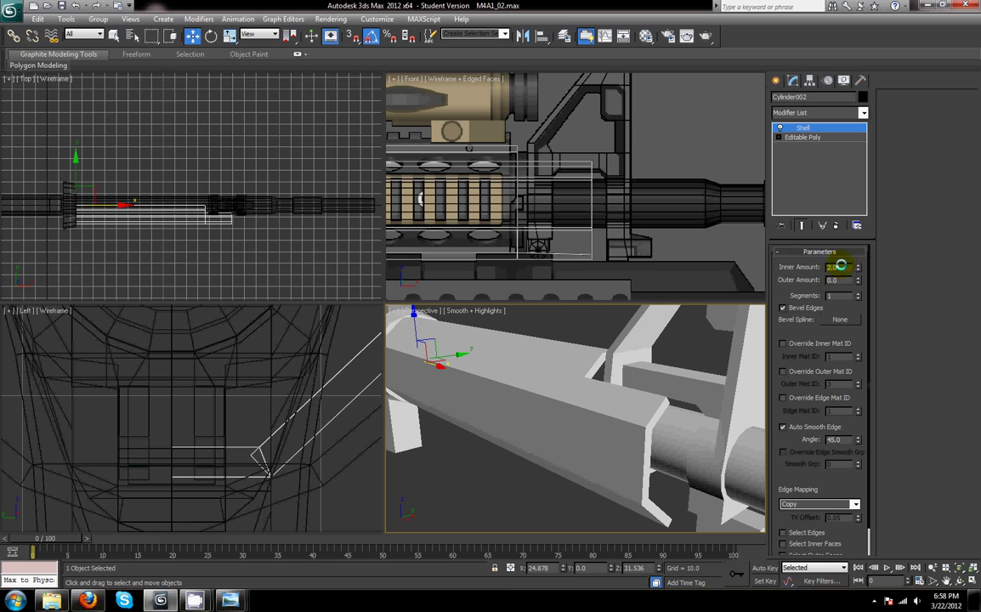
click(838, 279)
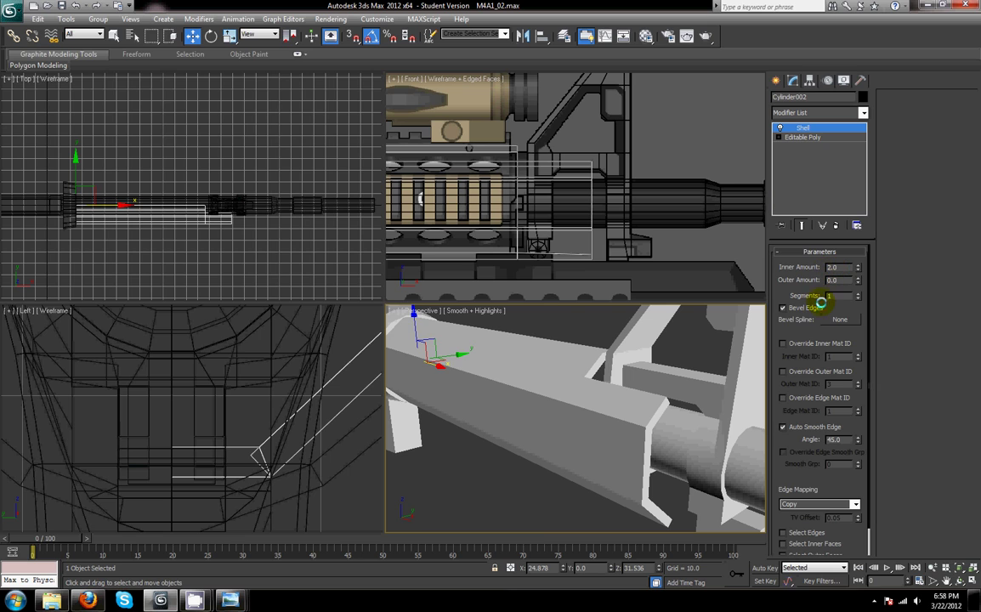
click(799, 309)
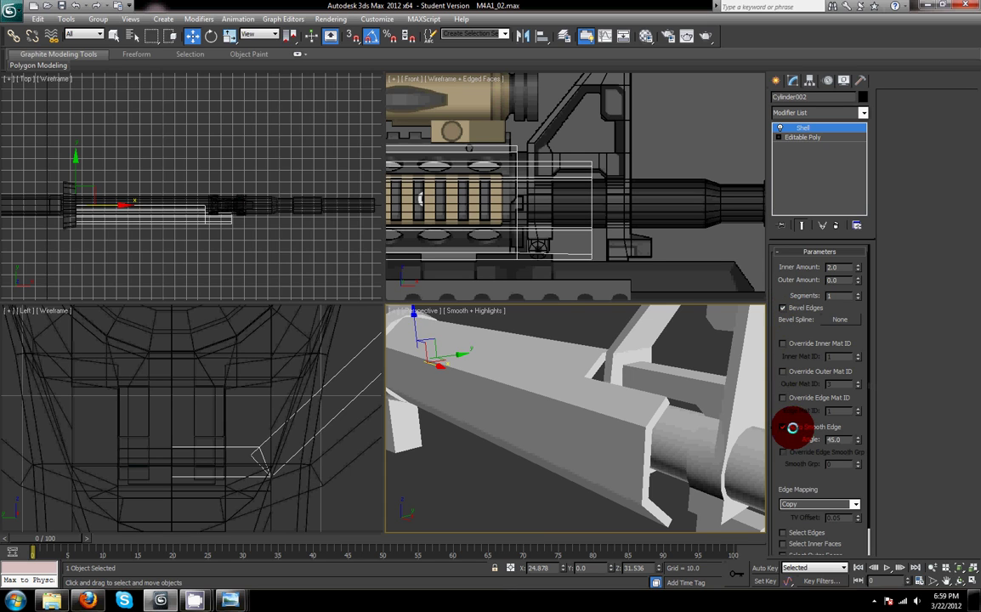
- Compare the shell's inner corners with Straighten Corners off and on in the left view
scroll(801, 328, down, 2)
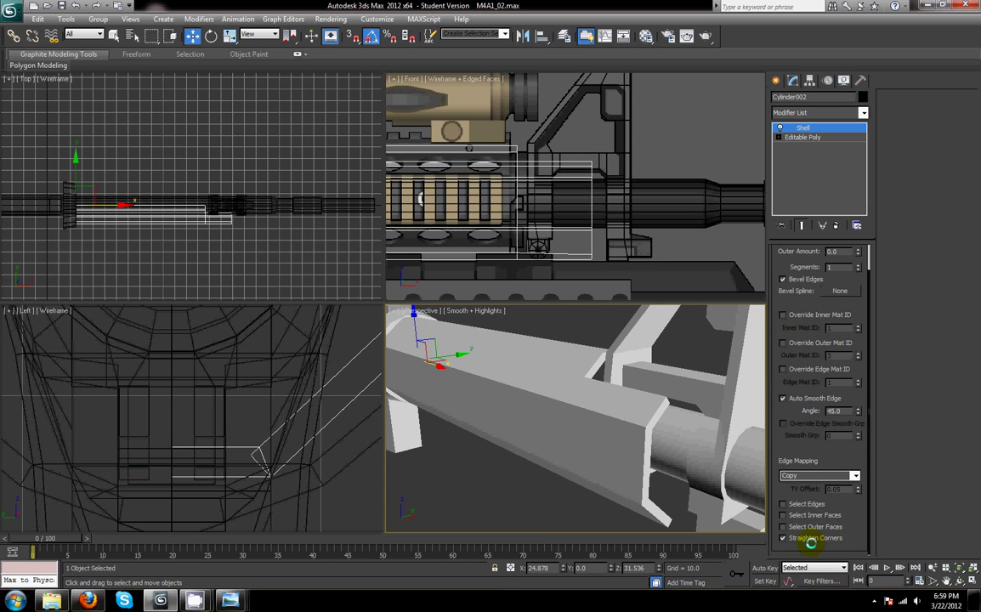
mouse_move(628, 403)
alt+middle_down()
mouse_move(620, 385)
mouse_move(638, 397)
mouse_move(618, 397)
mouse_move(639, 375)
mouse_move(628, 371)
mouse_move(695, 359)
alt+middle_up()
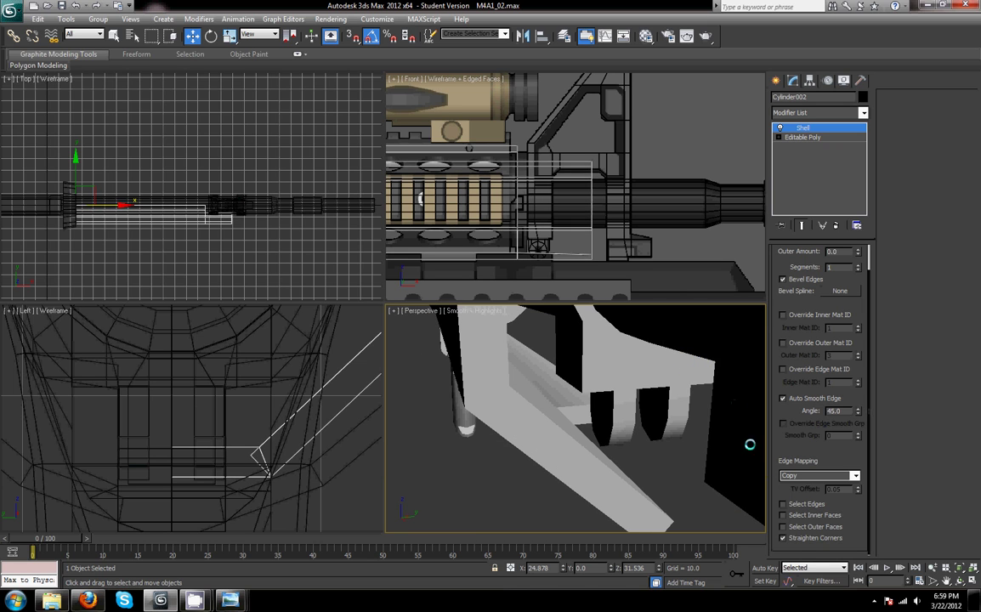
click(783, 537)
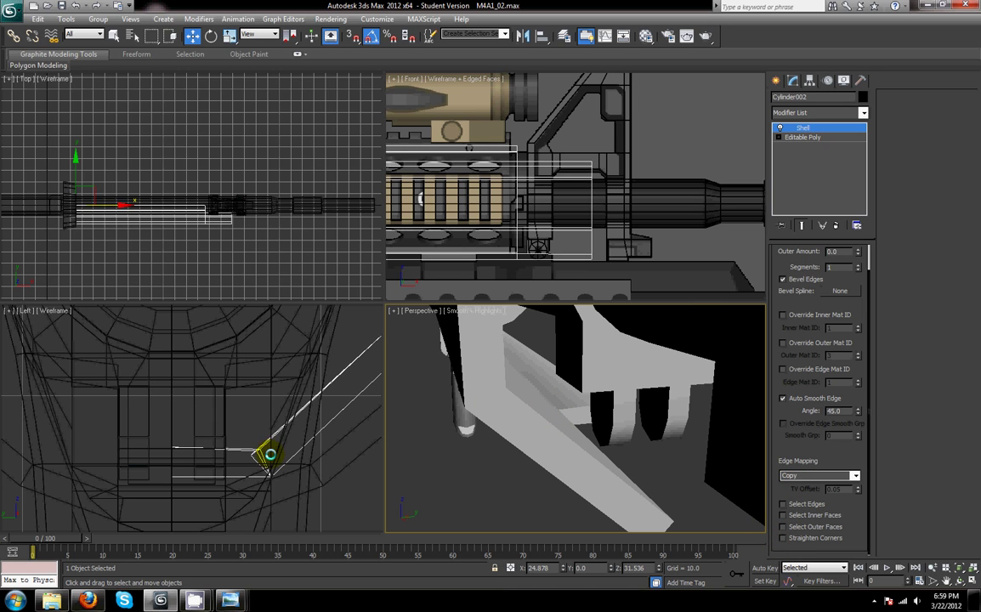
scroll(269, 454, up, 5)
scroll(241, 417, down, 5)
middle_drag(234, 418, 254, 354)
scroll(261, 395, up, 4)
scroll(254, 441, down, 4)
middle_drag(266, 437, 271, 323)
scroll(252, 385, up, 4)
scroll(263, 445, up, 3)
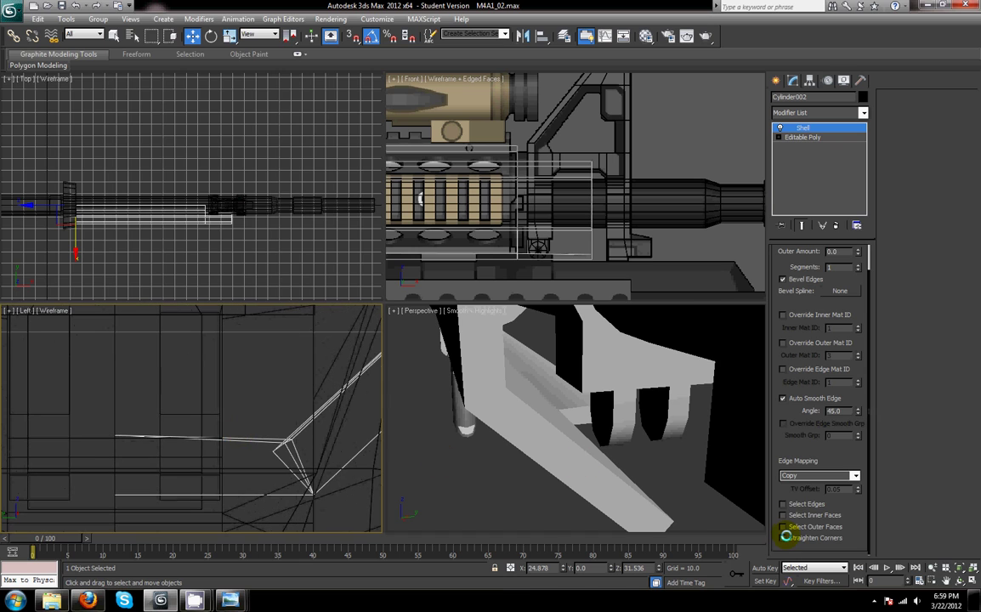
click(783, 538)
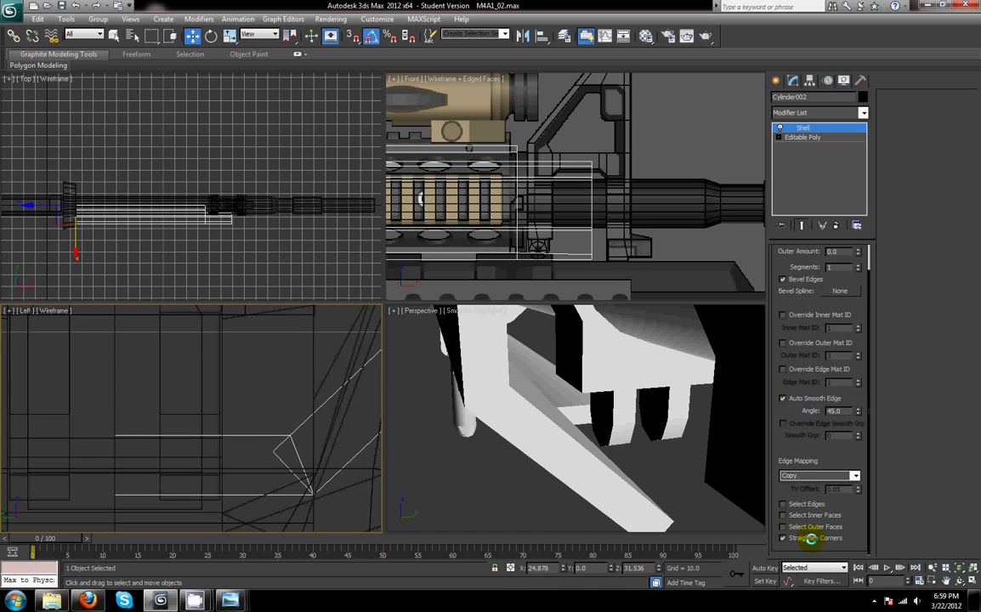
- Convert the shelled handguard to an Editable Poly
click(617, 402)
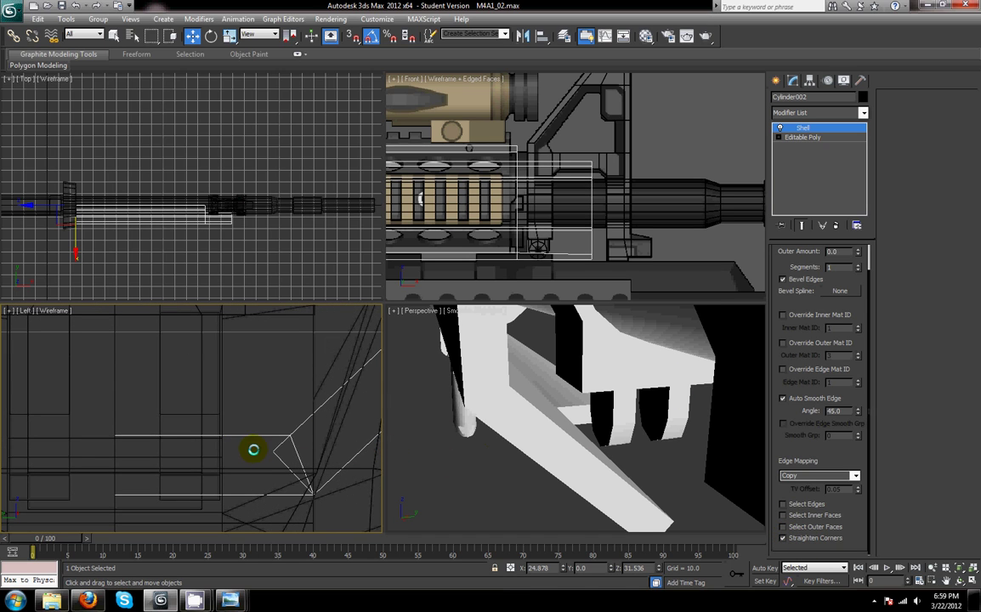
right_click(528, 444)
right_click(545, 449)
mouse_move(647, 560)
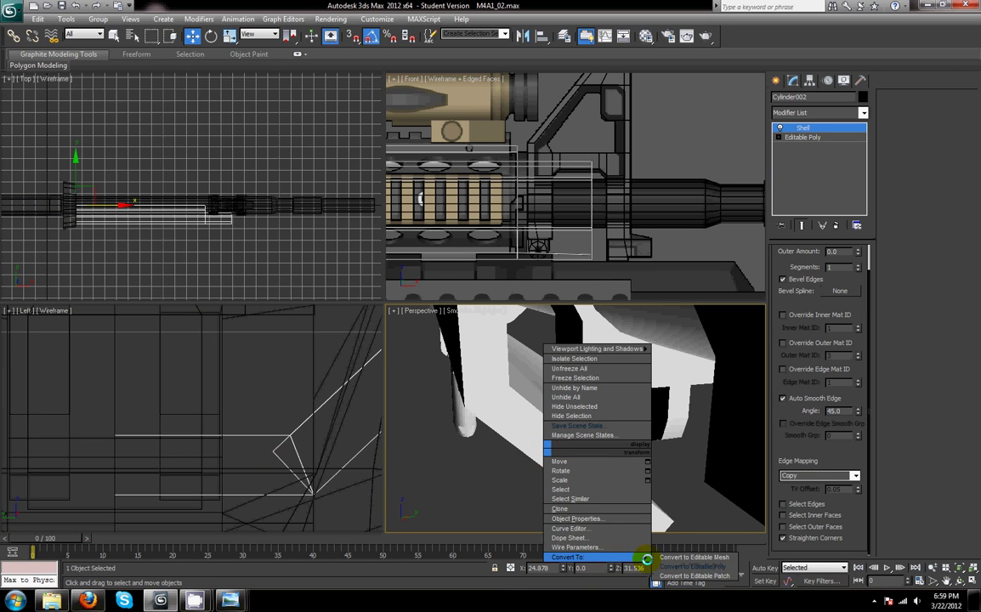
click(680, 566)
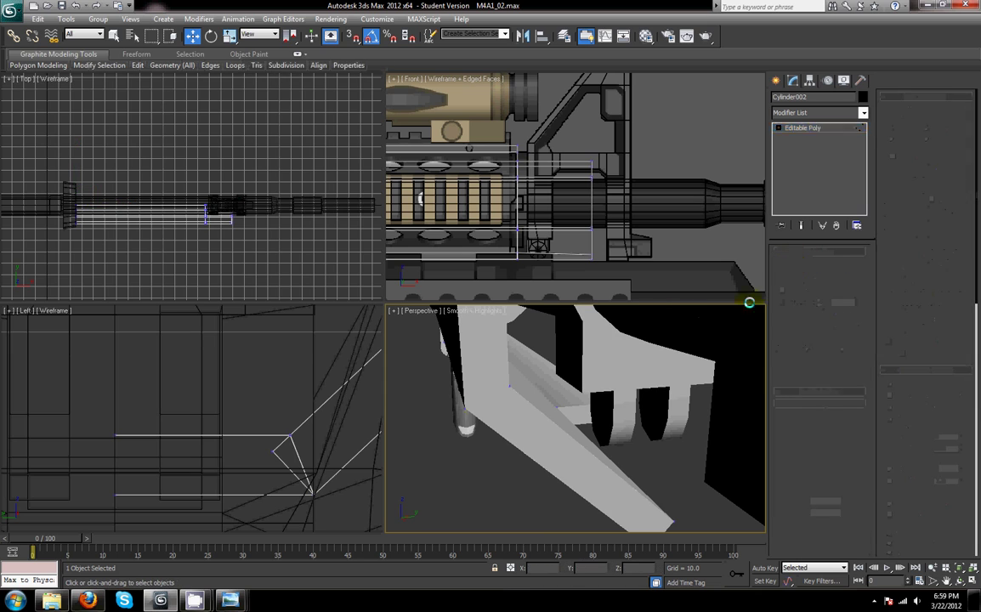
- With the Edge constraint on, align the extension's lower inner front vertex with the neighbouring inner corner, setting its Y to -5.88
key(1)
click(287, 435)
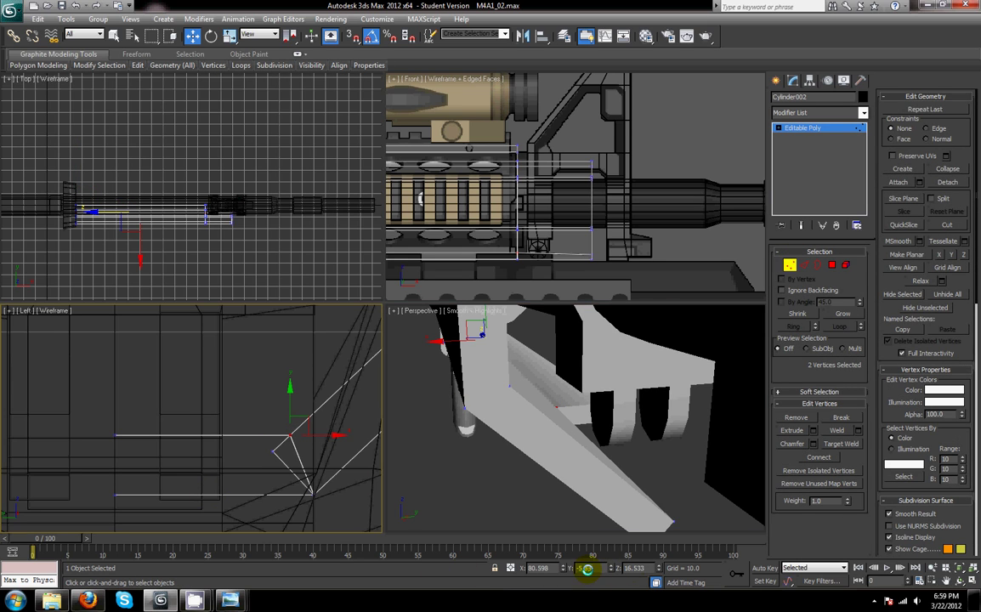
click(272, 452)
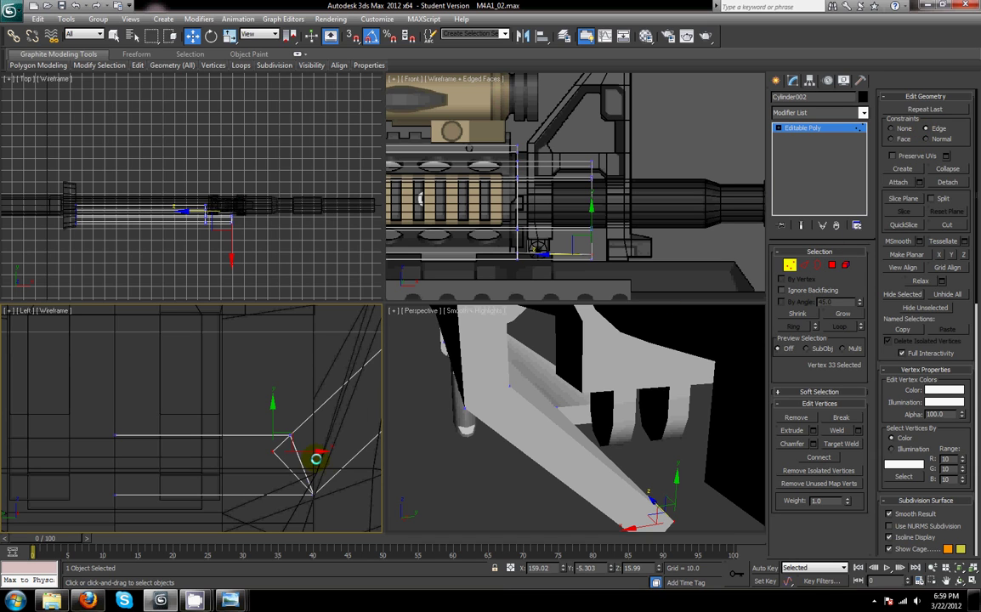
drag(289, 441, 306, 426)
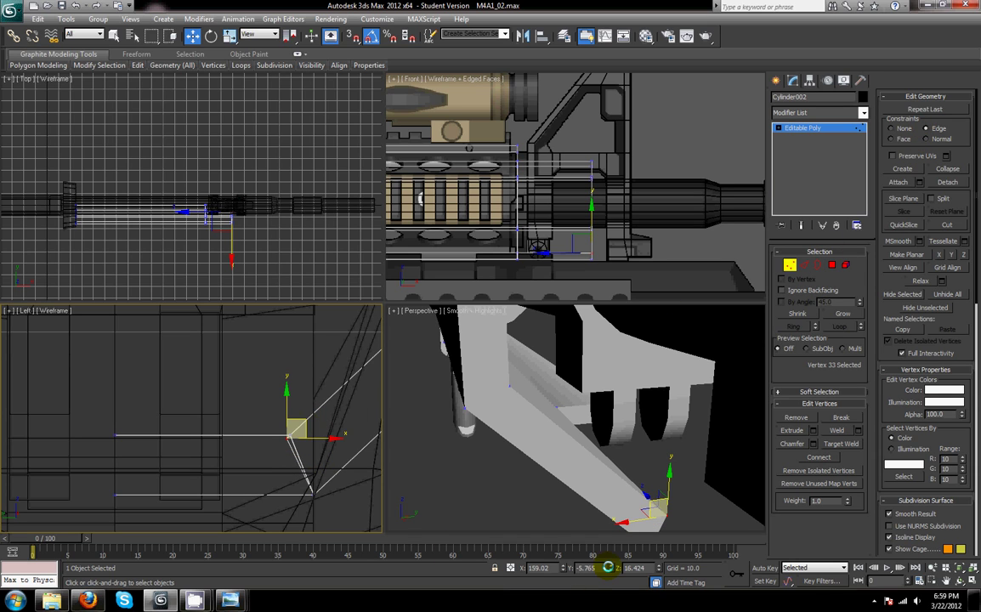
text(-5.88)
key(Return)
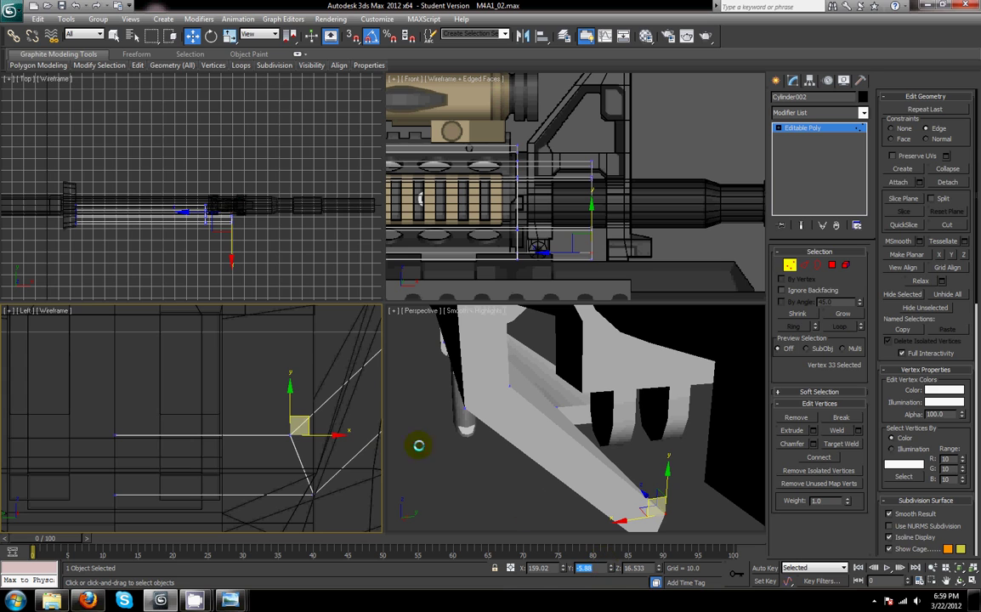
- Leave vertex editing and isolate the handguard from the rest of the rifle
click(785, 267)
click(672, 506)
alt+middle_drag(672, 506, 585, 431)
click(545, 395)
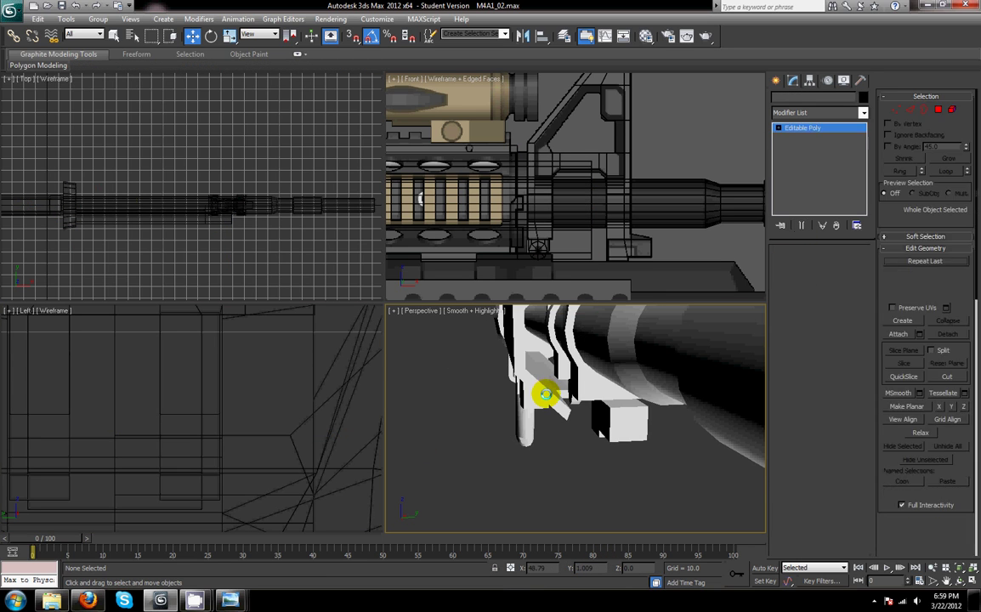
right_click(544, 392)
click(578, 349)
scroll(561, 383, up, 5)
middle_drag(558, 388, 653, 444)
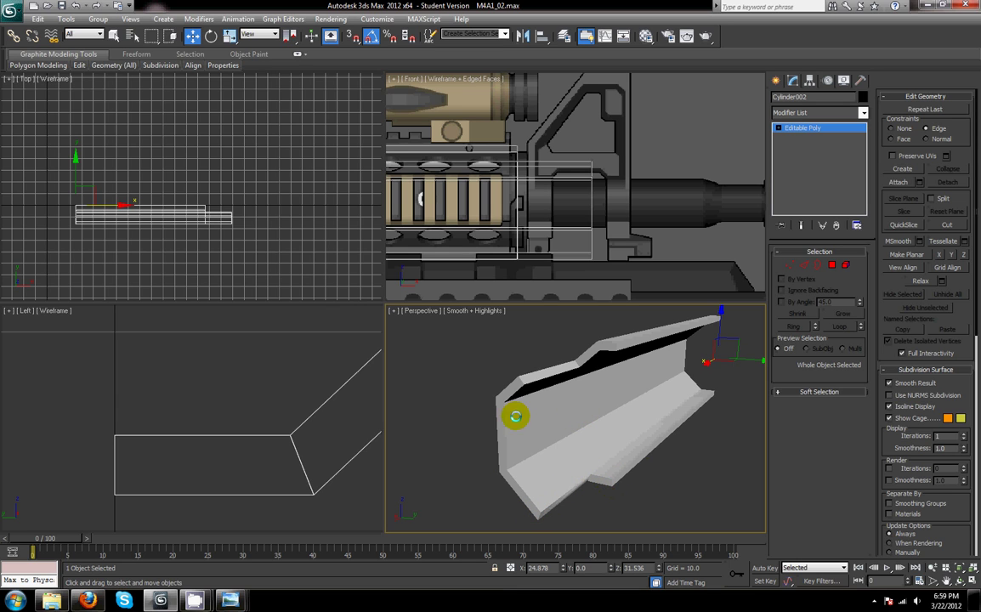
- Delete the thin cap faces along the handguard's top and bottom centre seams
click(806, 265)
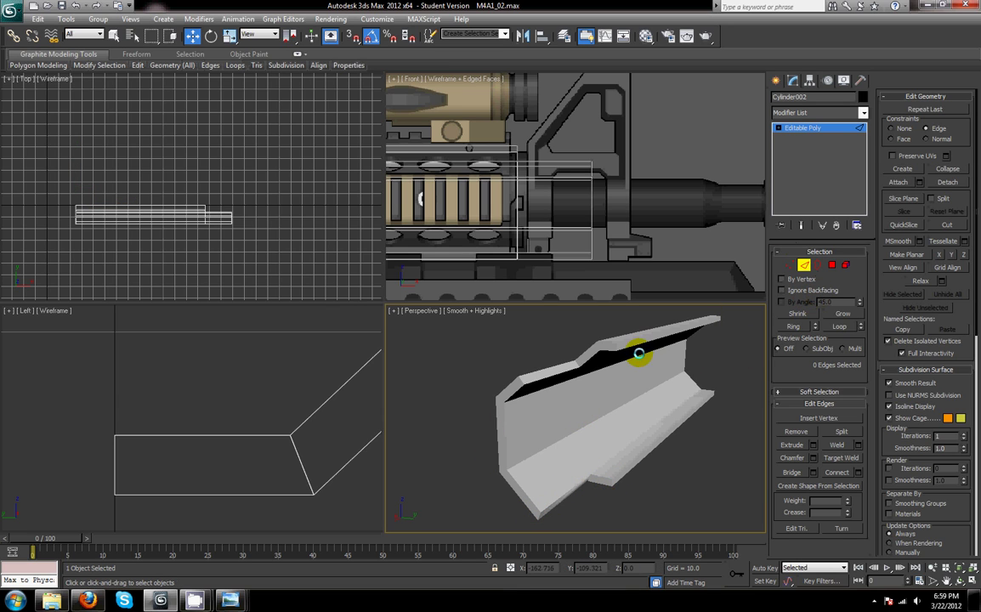
click(831, 265)
click(624, 344)
key(Delete)
mouse_move(628, 379)
alt+middle_down()
mouse_move(635, 464)
mouse_move(671, 403)
mouse_move(668, 339)
mouse_move(664, 416)
mouse_move(669, 338)
mouse_move(648, 442)
mouse_move(628, 385)
mouse_move(633, 343)
mouse_move(630, 374)
alt+middle_up()
click(630, 467)
key(Delete)
- Clear the smoothing groups on the extension's upper rim and put its upper long edge face in smoothing group 4
click(620, 353)
ctrl+click(596, 362)
alt+middle_drag(712, 475, 725, 466)
alt+middle_drag(569, 370, 575, 399)
click(541, 381)
click(945, 507)
click(945, 507)
alt+middle_drag(536, 388, 525, 371)
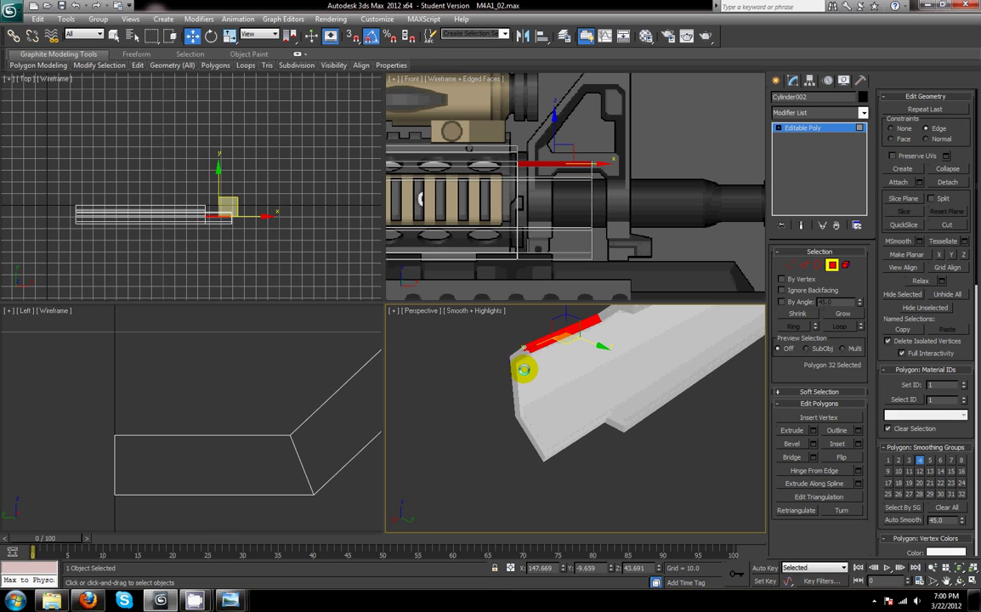
- Put the extension's front end faces, from upper slant to lower slant, in smoothing group 3
click(517, 355)
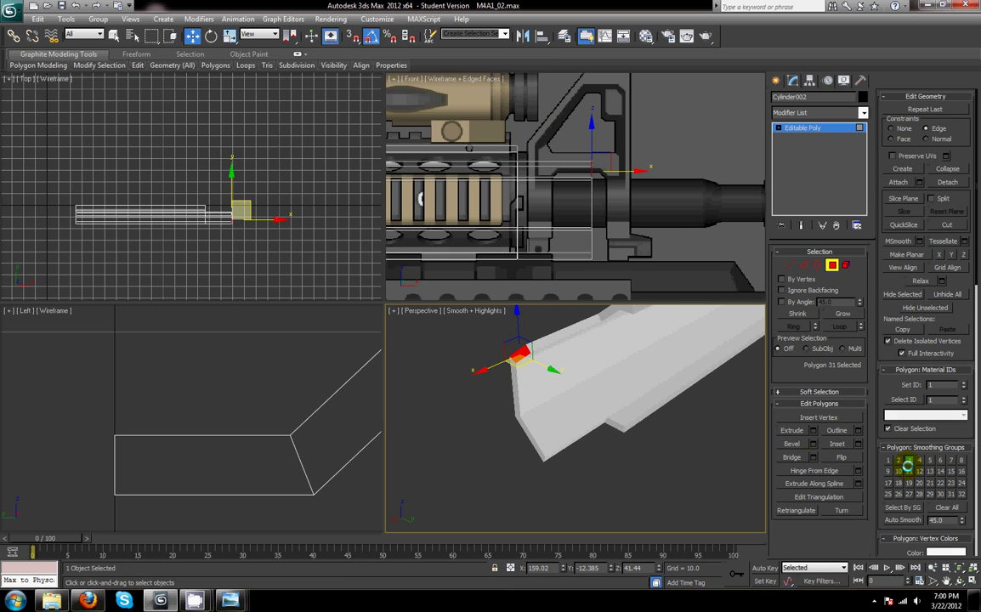
click(516, 399)
click(919, 460)
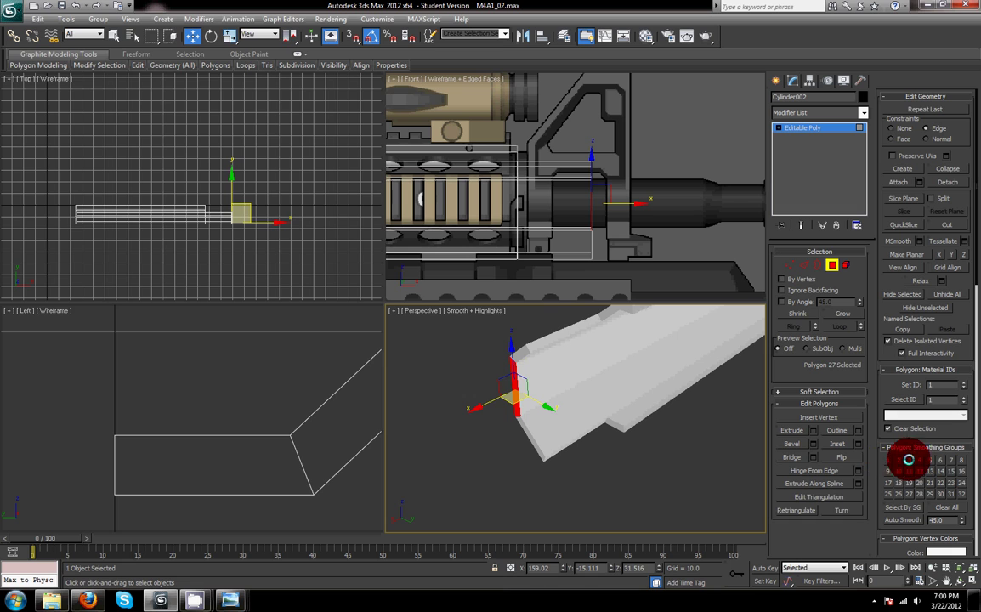
click(554, 448)
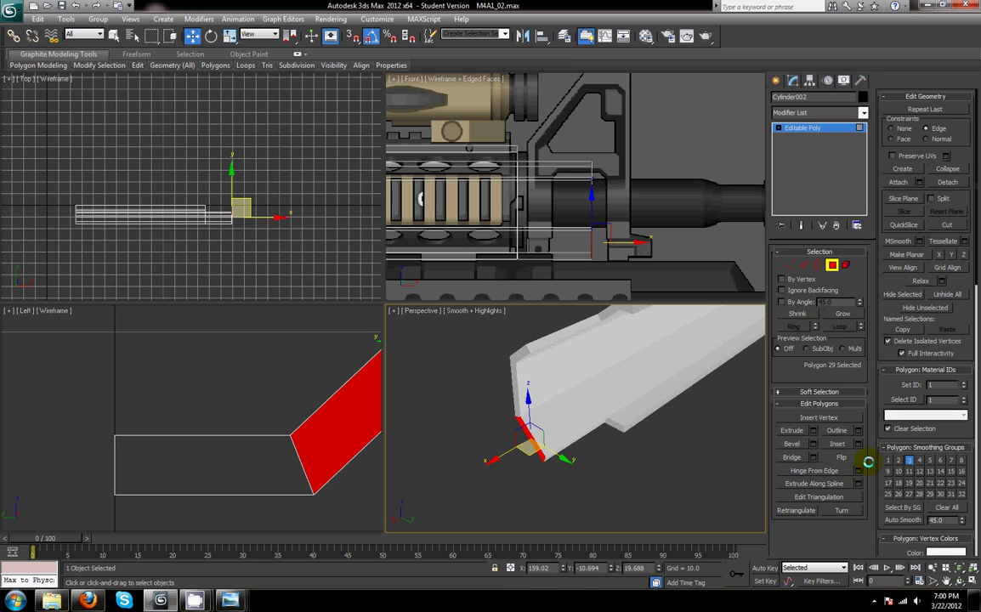
- Put the extension's lower long edge face in smoothing group 4 and the bottom step and rear end faces in group 3
alt+middle_drag(592, 474, 581, 449)
click(590, 453)
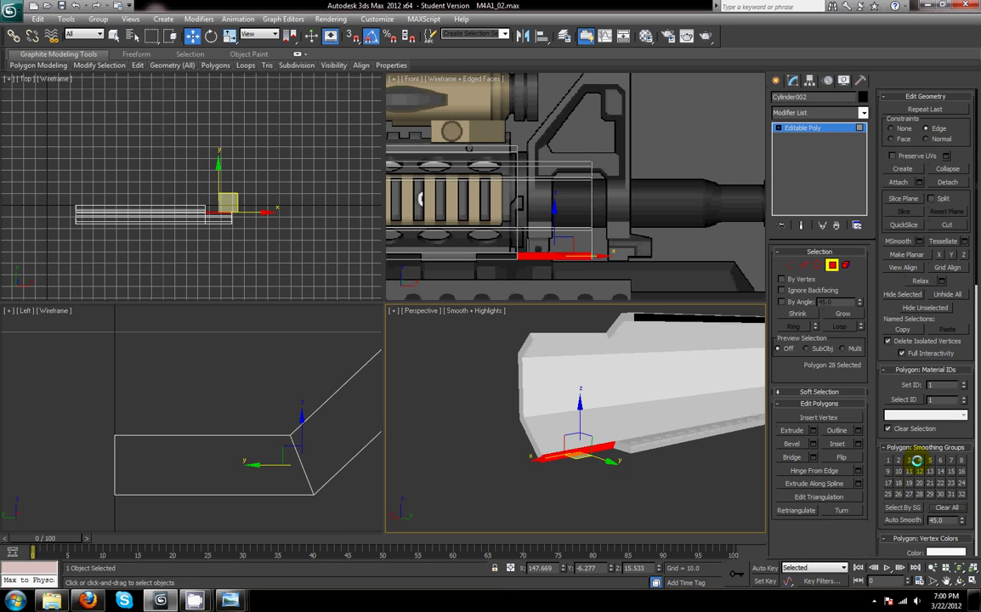
click(614, 444)
alt+middle_drag(692, 455, 610, 409)
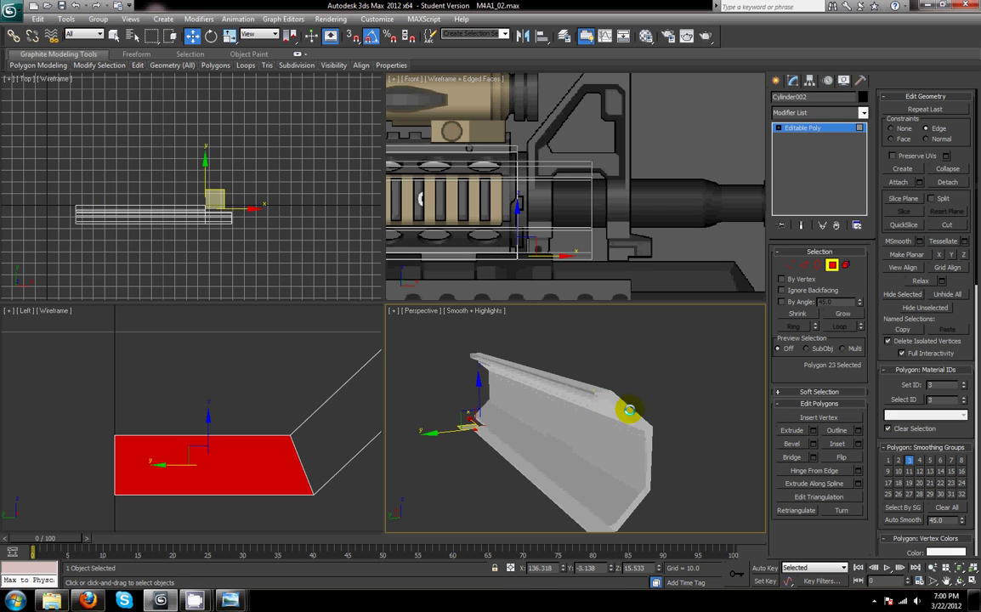
click(627, 412)
- Examine the shell's profile and lower front corner vertex from the left, front and perspective views in vertex editing
alt+middle_drag(537, 426, 687, 427)
scroll(554, 454, down, 5)
alt+middle_drag(554, 454, 506, 433)
scroll(506, 433, up, 3)
scroll(153, 433, down, 5)
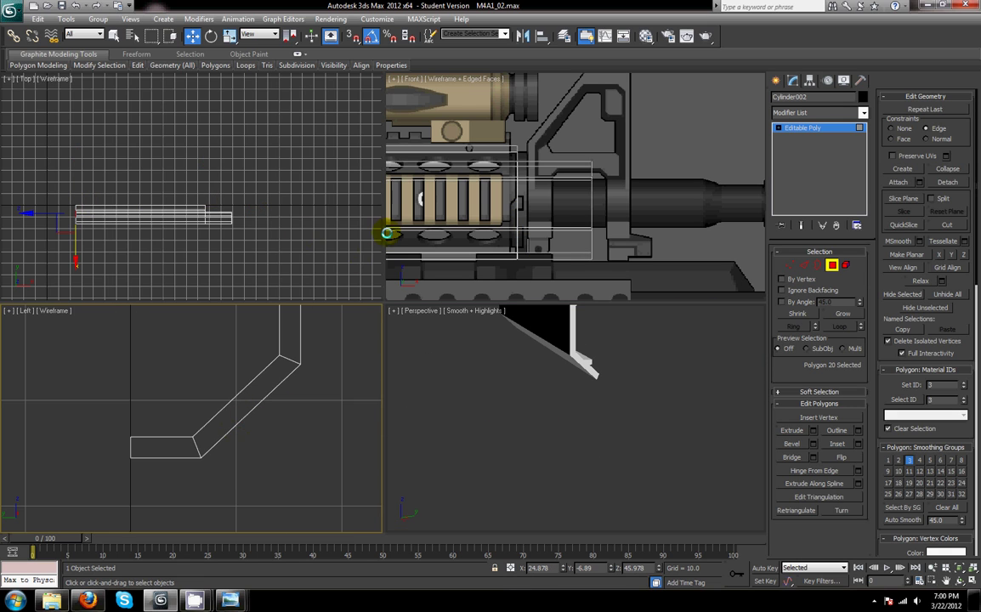
scroll(582, 219, up, 4)
click(789, 264)
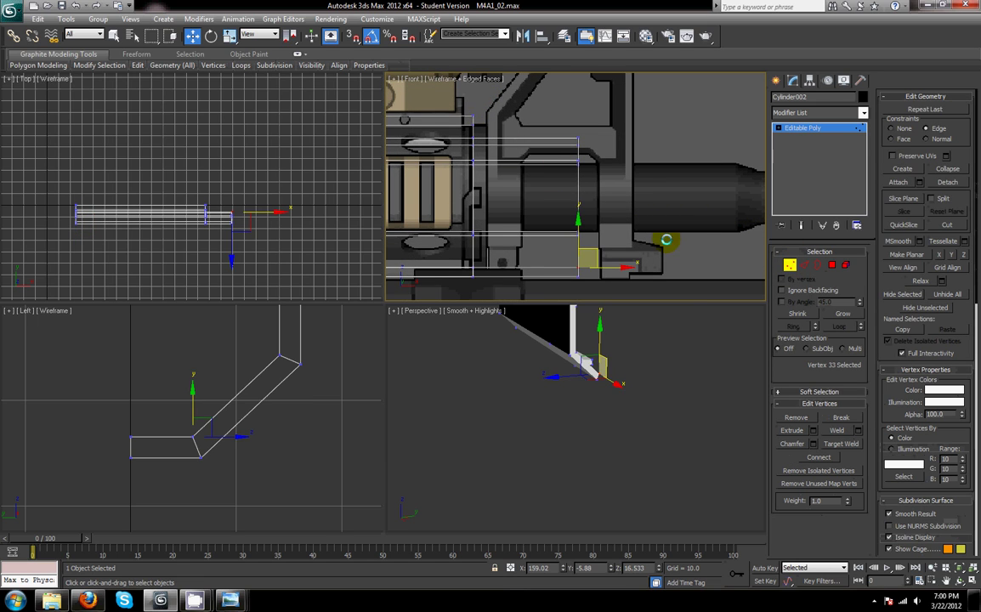
alt+middle_drag(635, 403, 630, 464)
scroll(632, 463, down, 4)
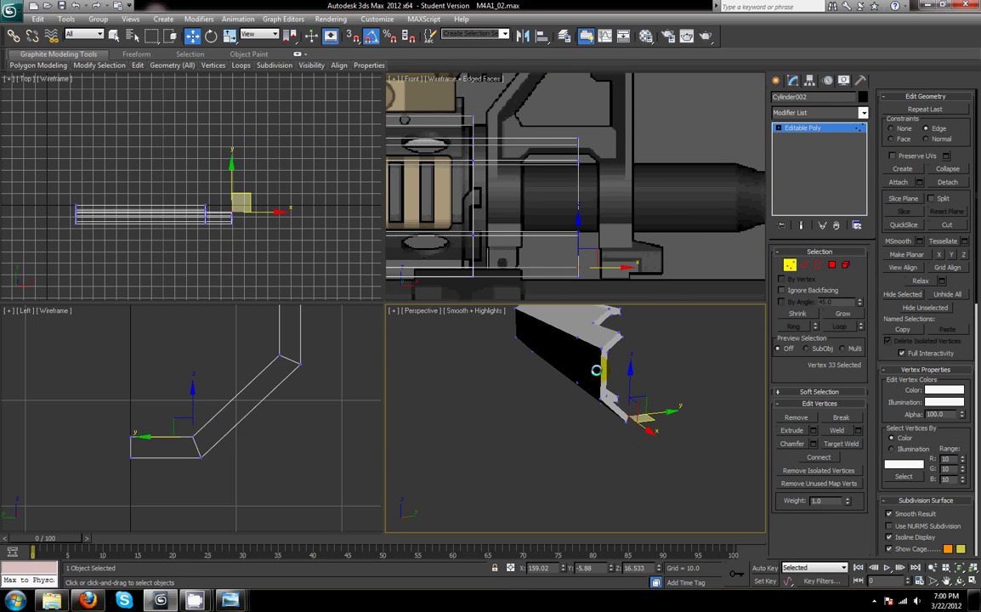
- Move the extension's upper and lower front corner vertices rearward to slope its front end like the reference
drag(568, 129, 587, 144)
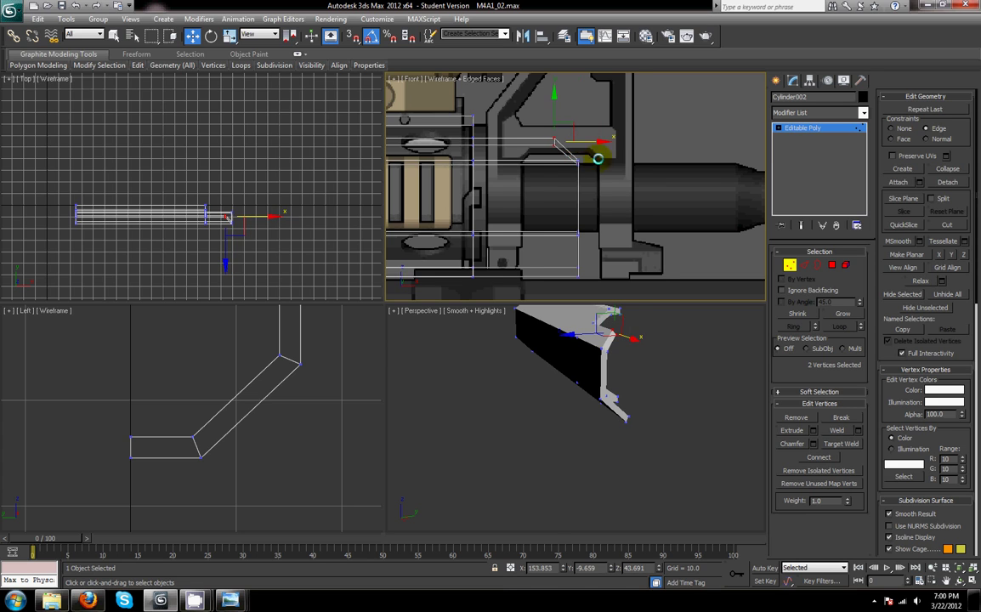
middle_drag(605, 196, 614, 137)
drag(616, 234, 554, 192)
drag(632, 206, 571, 211)
click(789, 265)
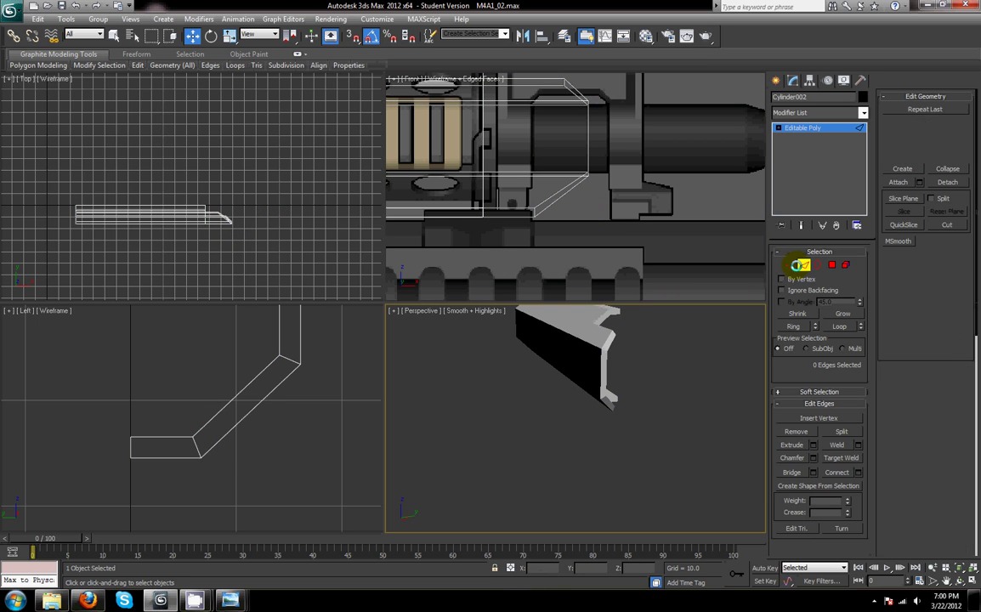
click(680, 385)
alt+middle_drag(680, 385, 585, 364)
click(585, 363)
click(863, 112)
drag(863, 138, 861, 397)
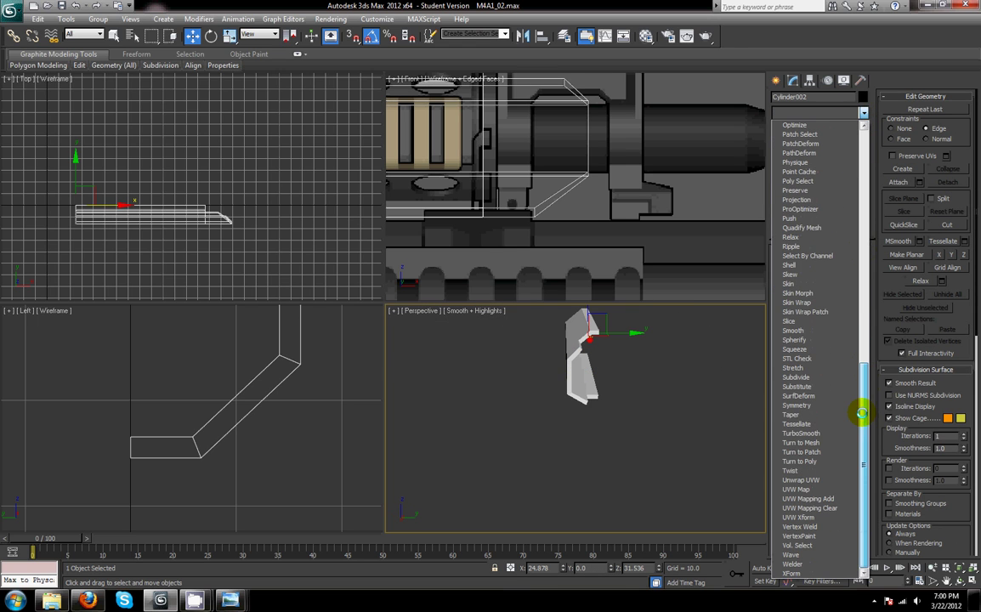
click(815, 397)
key(ctrl+z)
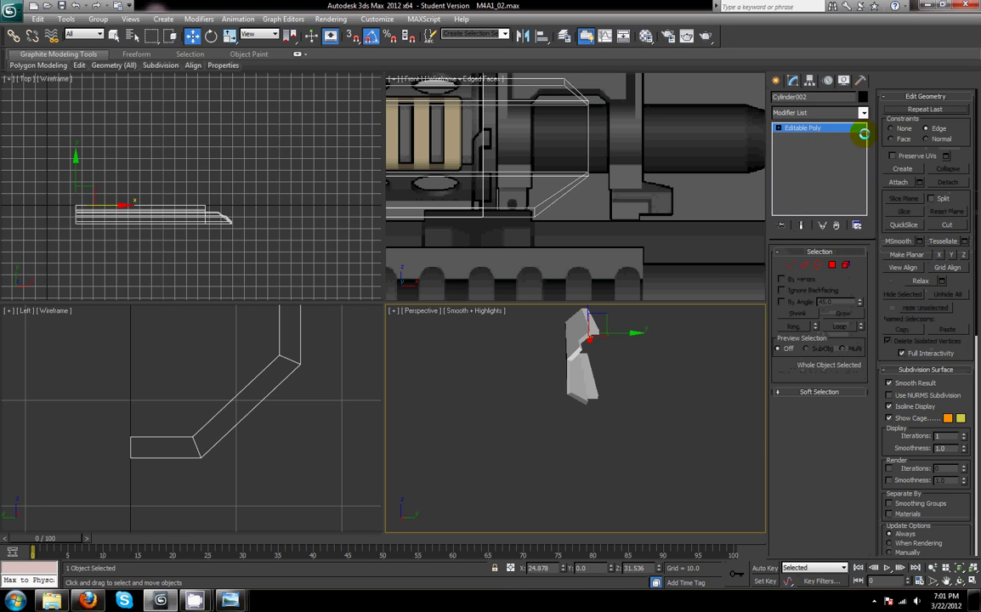
- Try to mirror the handguard shell with a Symmetry modifier on the X axis
click(863, 113)
drag(862, 138, 860, 371)
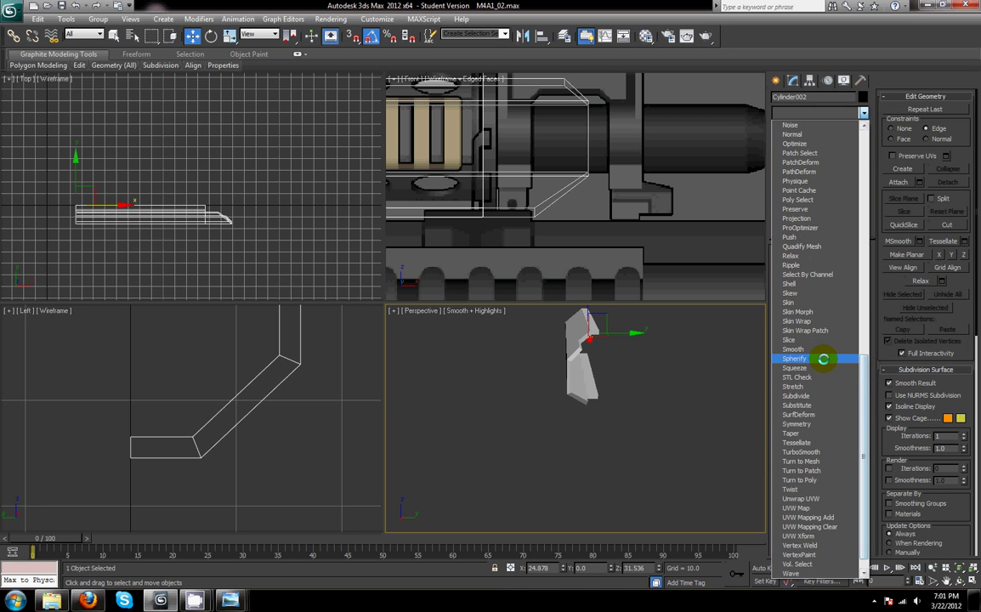
click(824, 425)
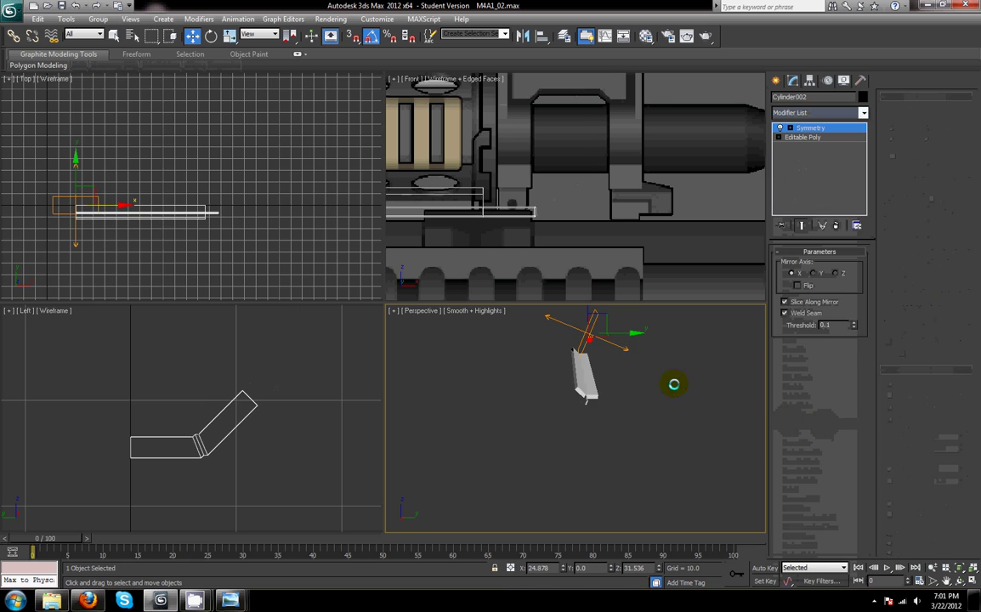
middle_drag(634, 321, 637, 364)
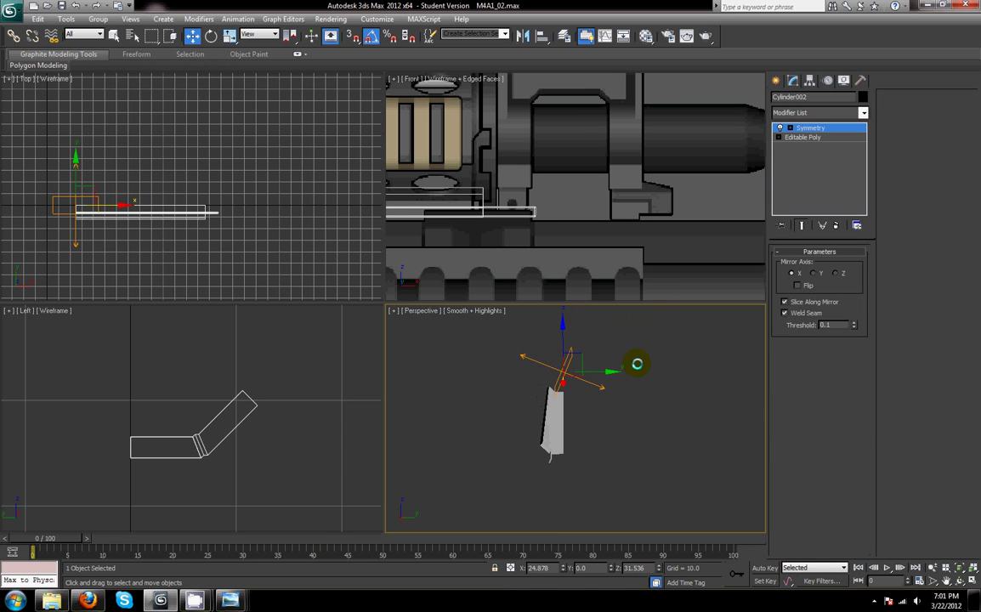
key(alt+w)
alt+middle_drag(565, 335, 601, 335)
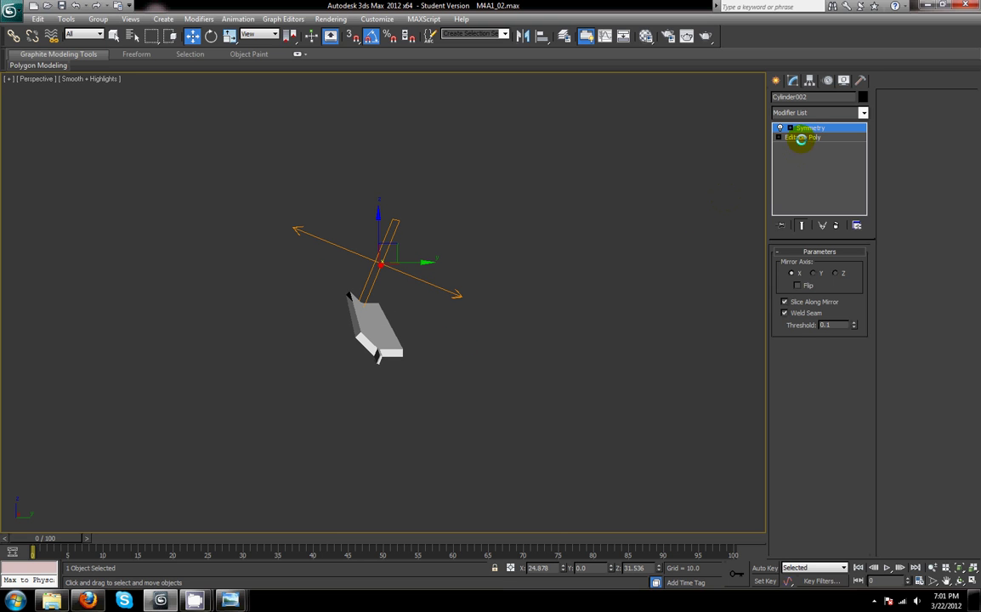
right_click(801, 136)
click(817, 145)
- Reset the half shell's rotation with Reset XForm and collapse it back to an Editable Poly
alt+middle_drag(450, 399, 632, 527)
key(e)
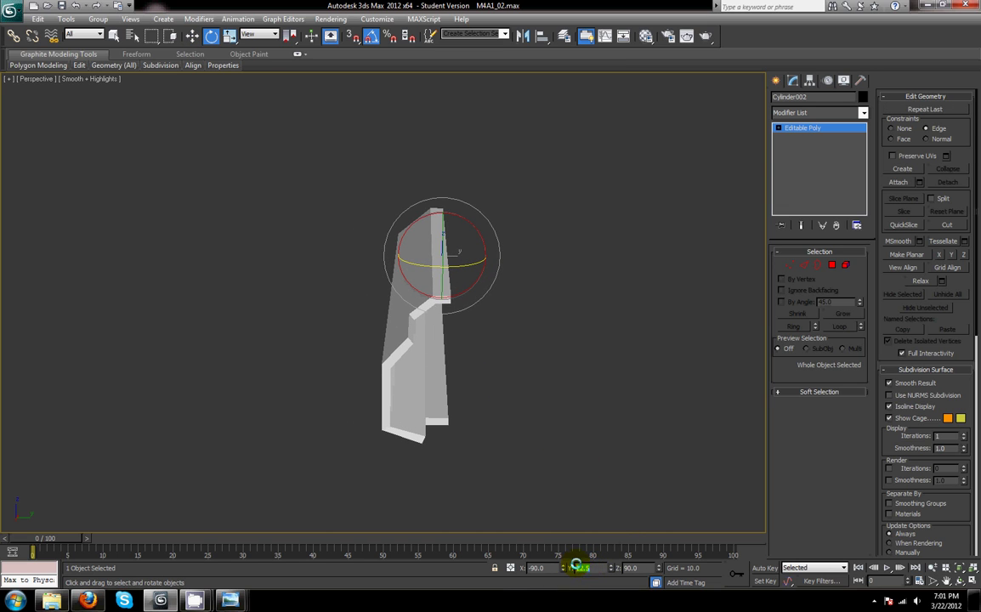
mouse_move(550, 422)
alt+middle_down()
mouse_move(551, 439)
mouse_move(552, 411)
mouse_move(553, 439)
mouse_move(548, 423)
alt+middle_up()
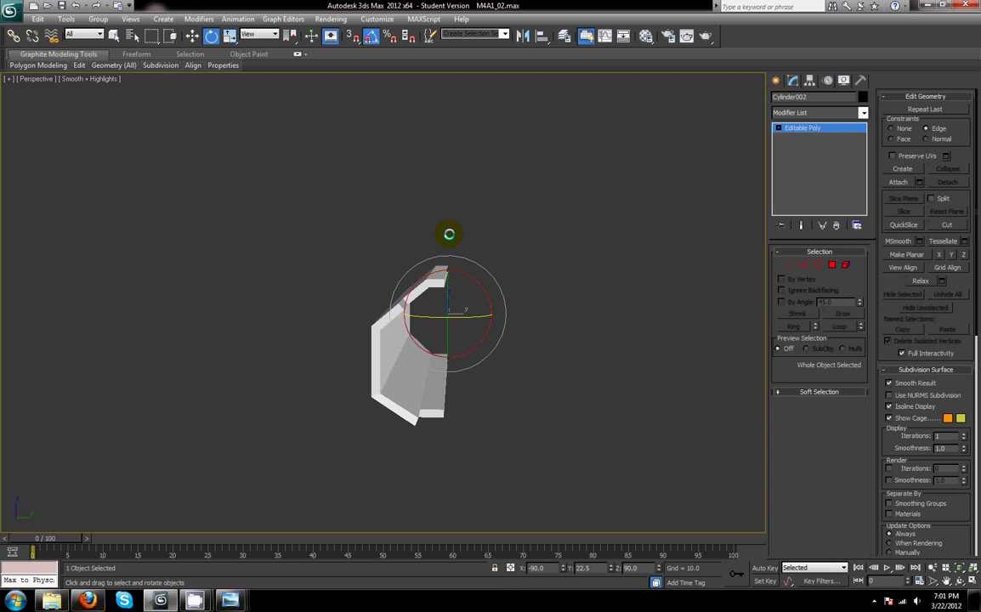
click(859, 80)
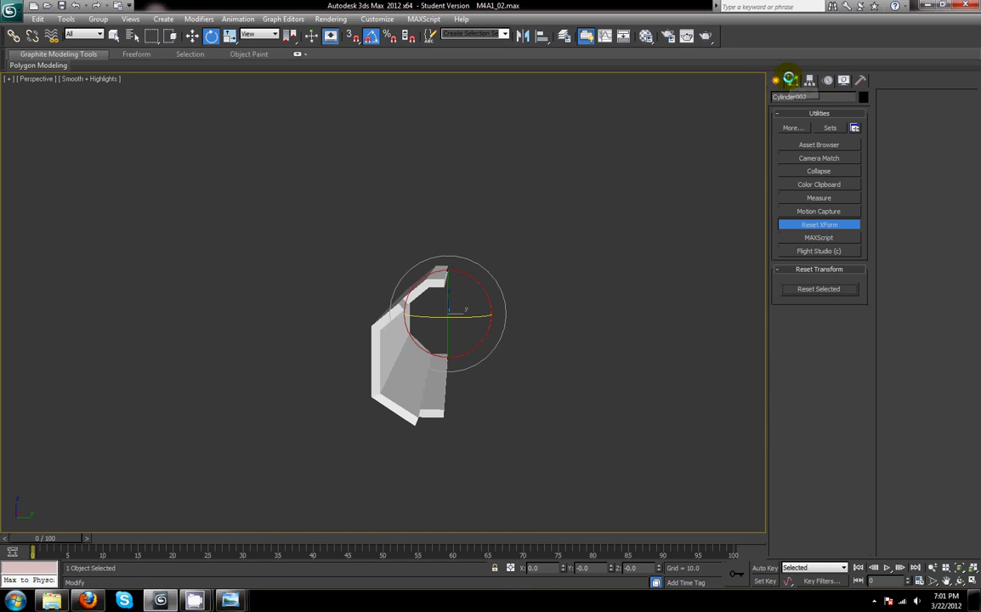
click(789, 81)
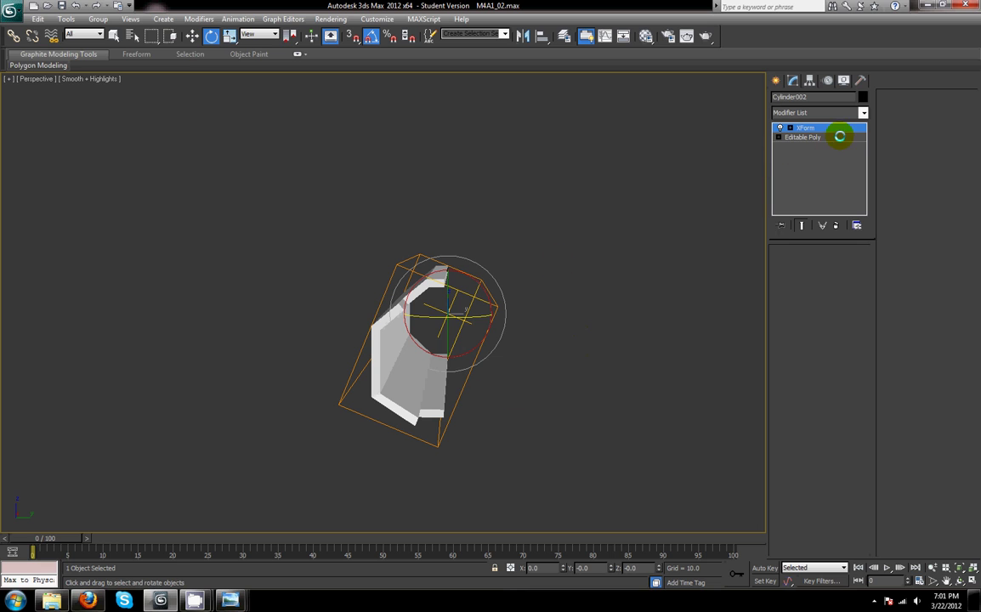
right_click(416, 372)
mouse_move(471, 484)
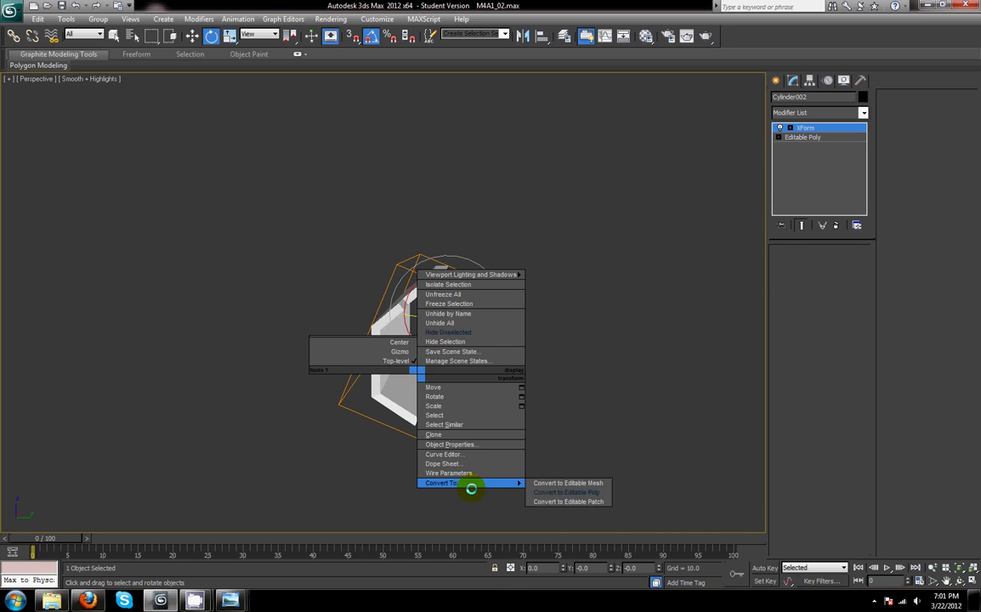
click(558, 491)
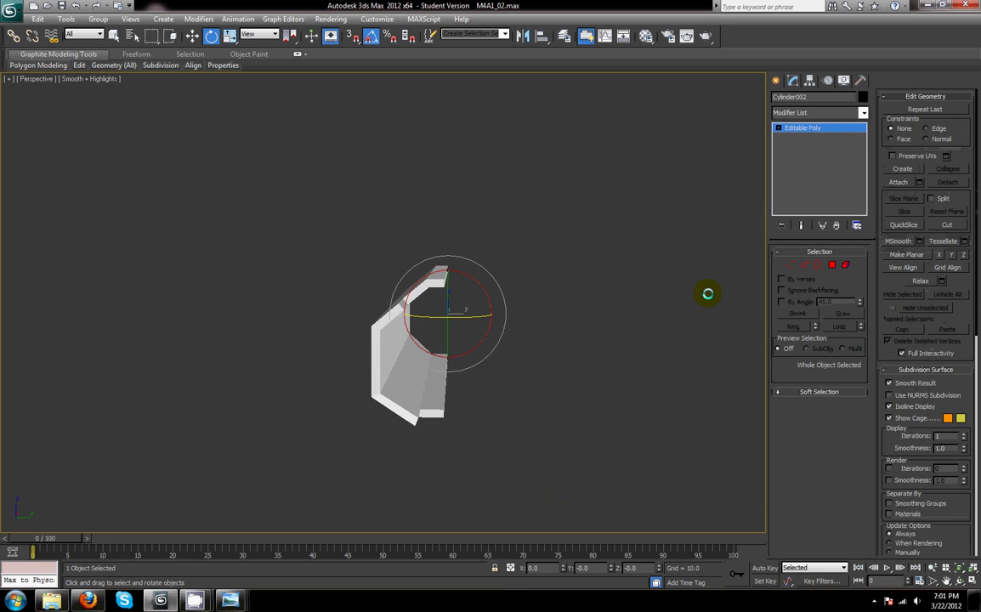
- Mirror the half shell with a Symmetry modifier on the Y axis, with Slice Along Mirror off
click(861, 112)
scroll(855, 328, down, 15)
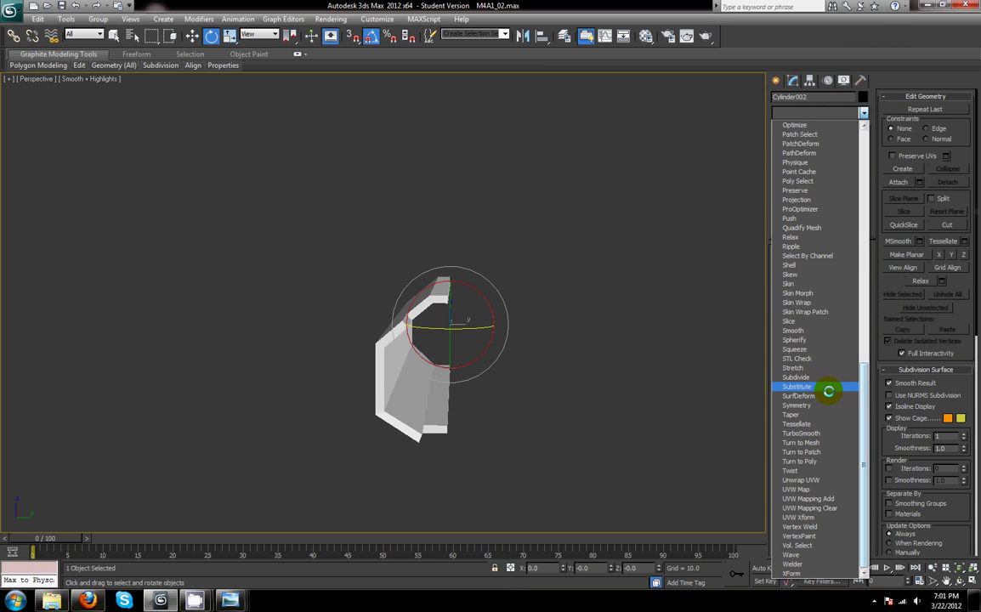
click(814, 404)
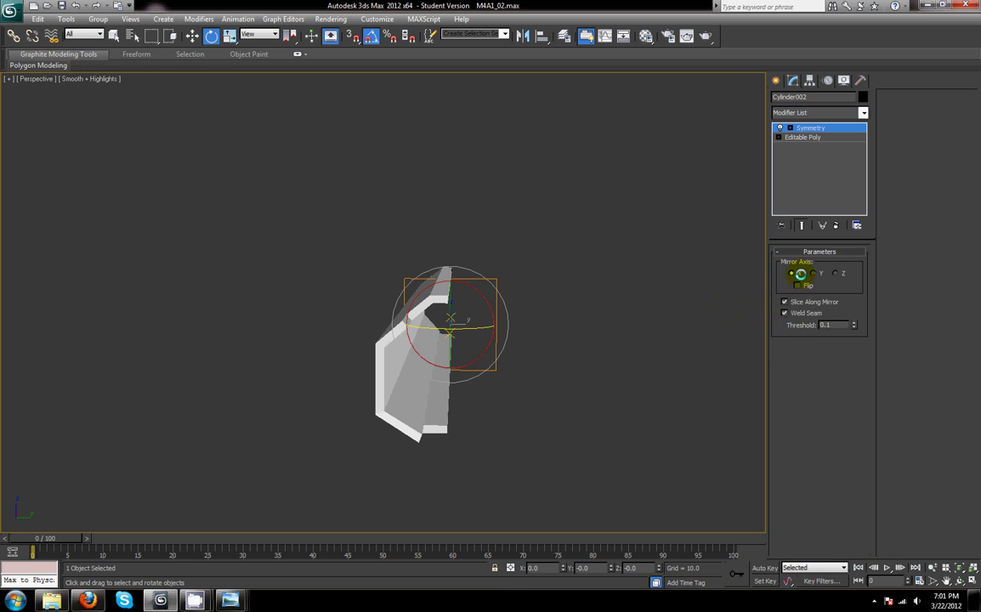
click(817, 271)
alt+middle_drag(748, 316, 626, 391)
- Unhide all the rifle's parts and inspect the handguard against the front sight and barrel
right_click(651, 372)
click(595, 480)
right_click(626, 391)
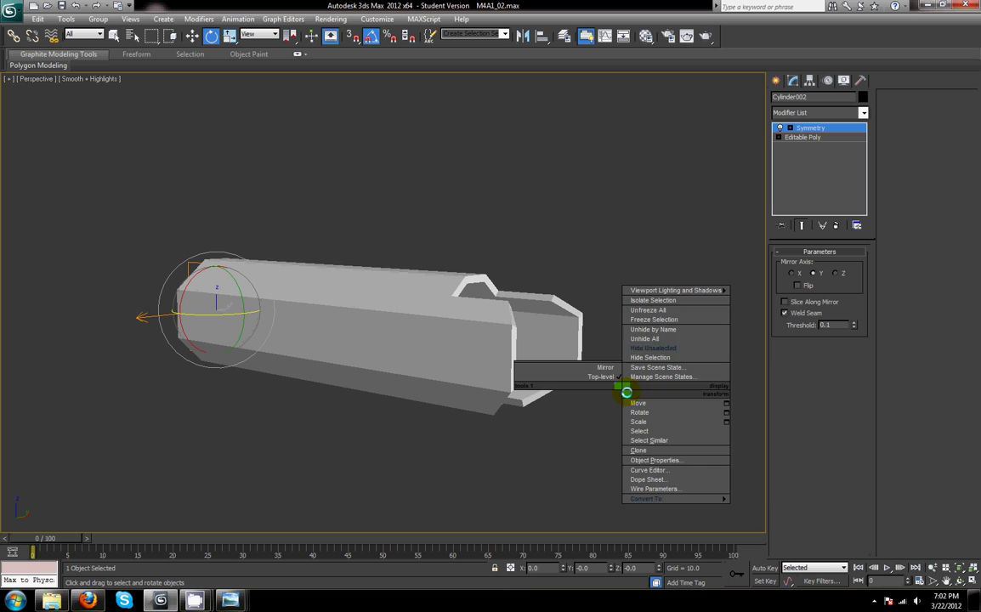
click(639, 338)
scroll(600, 353, down, 4)
scroll(646, 349, up, 3)
alt+middle_drag(691, 349, 562, 347)
mouse_move(521, 327)
alt+middle_down()
mouse_move(487, 334)
mouse_move(570, 334)
mouse_move(497, 331)
mouse_move(493, 312)
mouse_move(574, 320)
mouse_move(532, 252)
mouse_move(466, 287)
mouse_move(472, 318)
mouse_move(545, 330)
mouse_move(483, 321)
mouse_move(544, 328)
mouse_move(510, 325)
alt+middle_up()
click(801, 137)
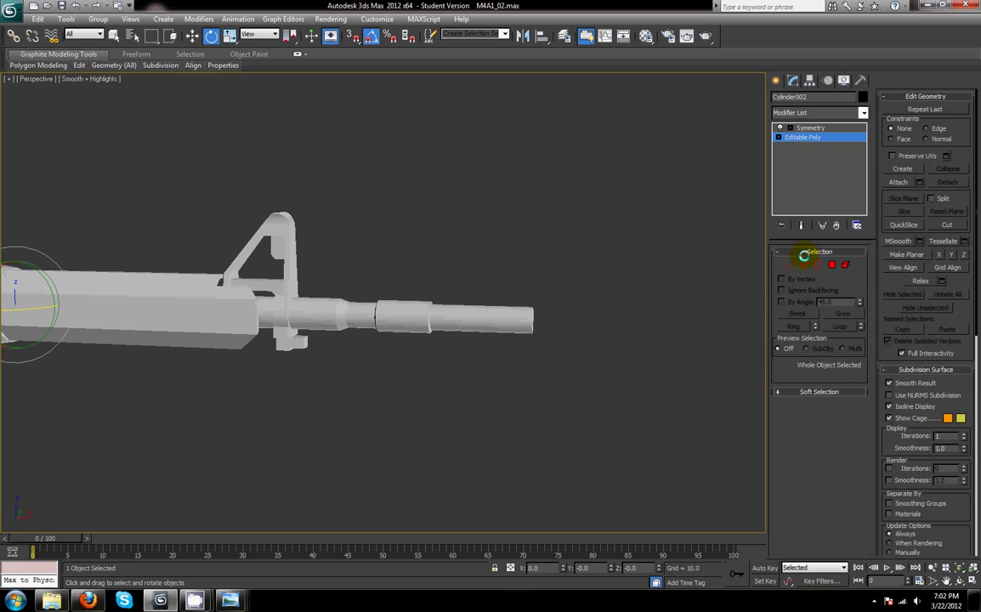
click(804, 254)
click(800, 262)
click(801, 263)
click(801, 253)
middle_drag(522, 321, 483, 306)
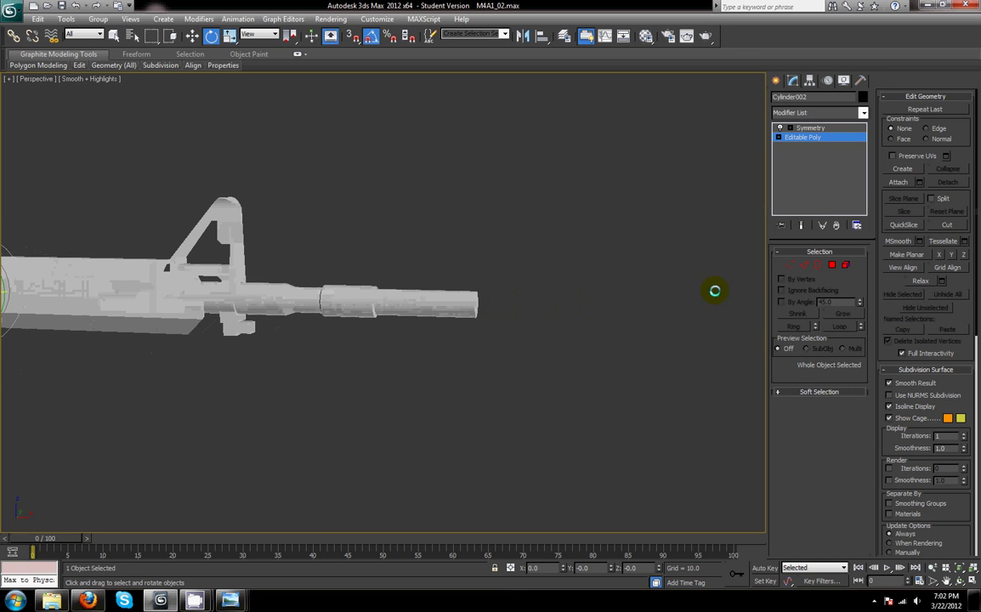
- Select the barrel and show edged faces in the perspective view
click(608, 322)
click(444, 313)
click(444, 313)
scroll(493, 320, up, 5)
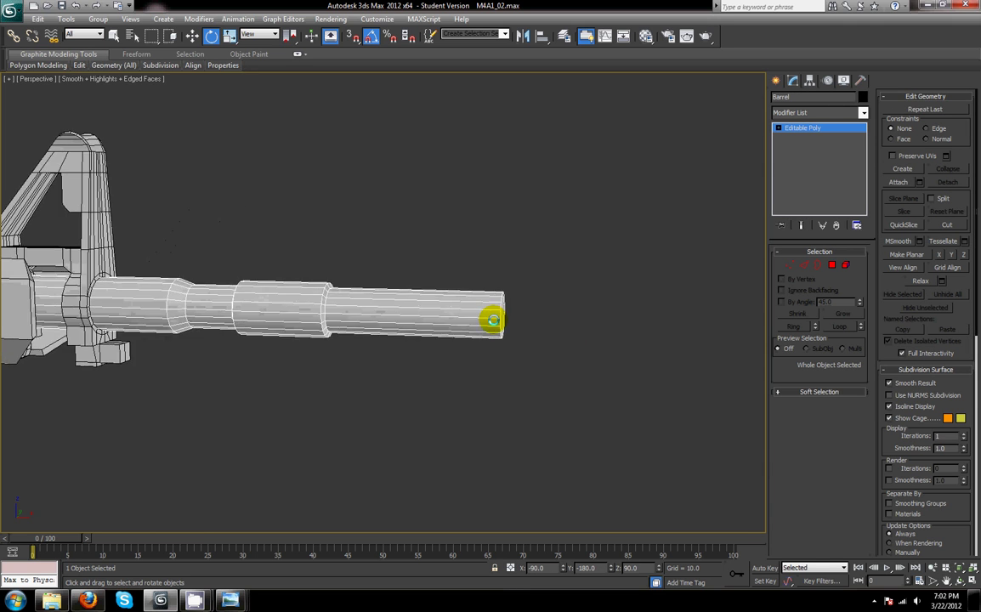
key(alt+w)
middle_drag(627, 181, 499, 202)
scroll(504, 195, down, 5)
scroll(499, 201, up, 6)
middle_drag(561, 186, 645, 190)
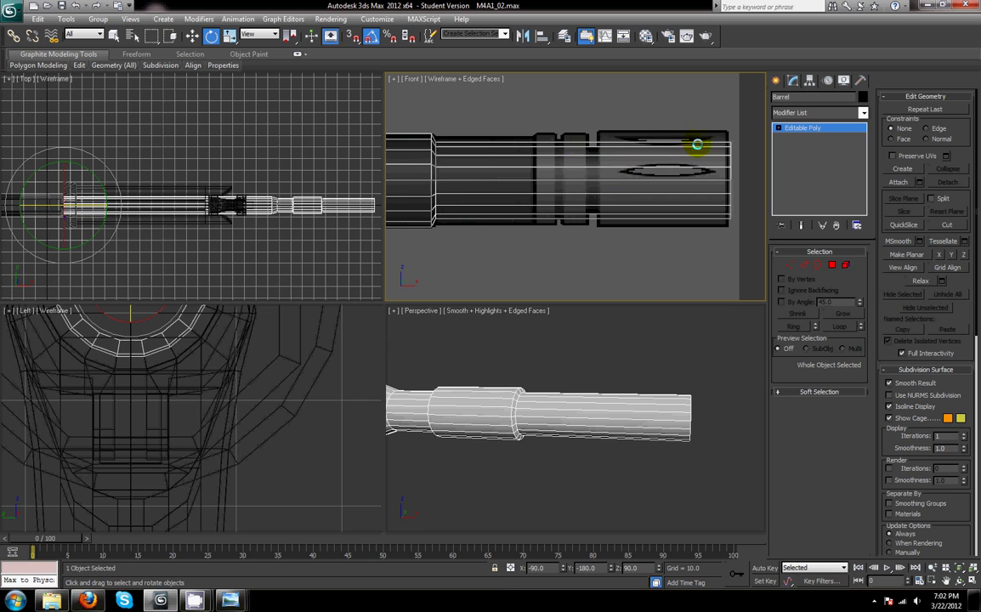
- Connect the lengthwise edges of the barrel's muzzle section and move the new loop to the first ring's rear edge
click(804, 265)
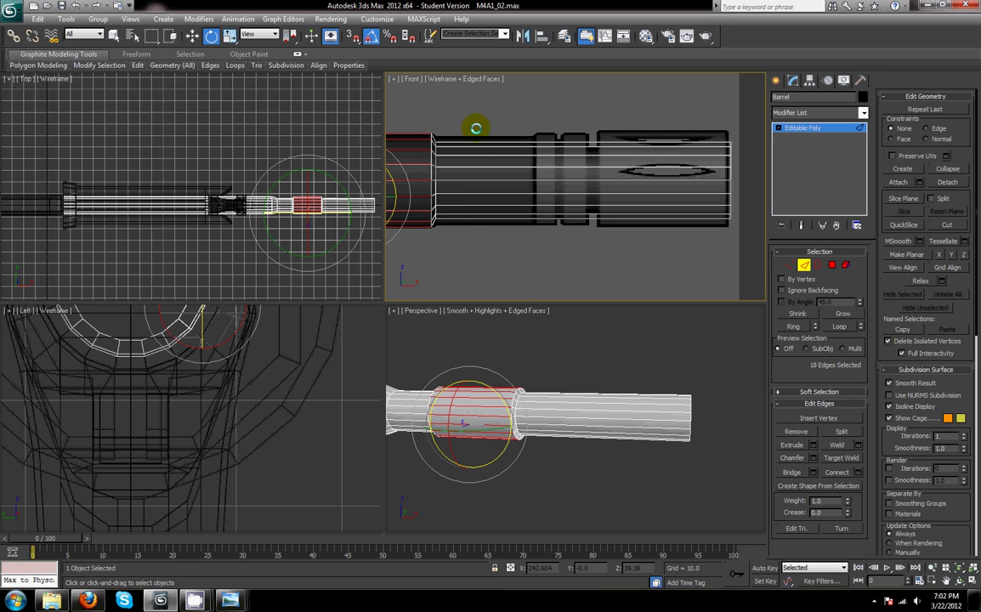
drag(525, 125, 683, 295)
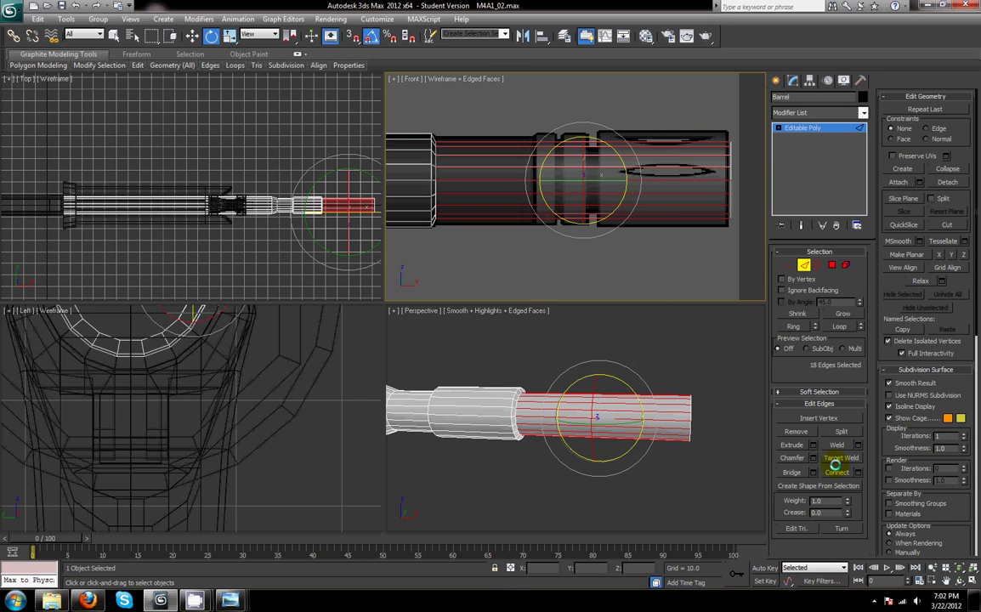
click(840, 474)
key(w)
drag(611, 179, 563, 182)
- Add an edge loop at the second ring's front edge and connect another loop midway between the rings' outer edges
drag(567, 92, 653, 301)
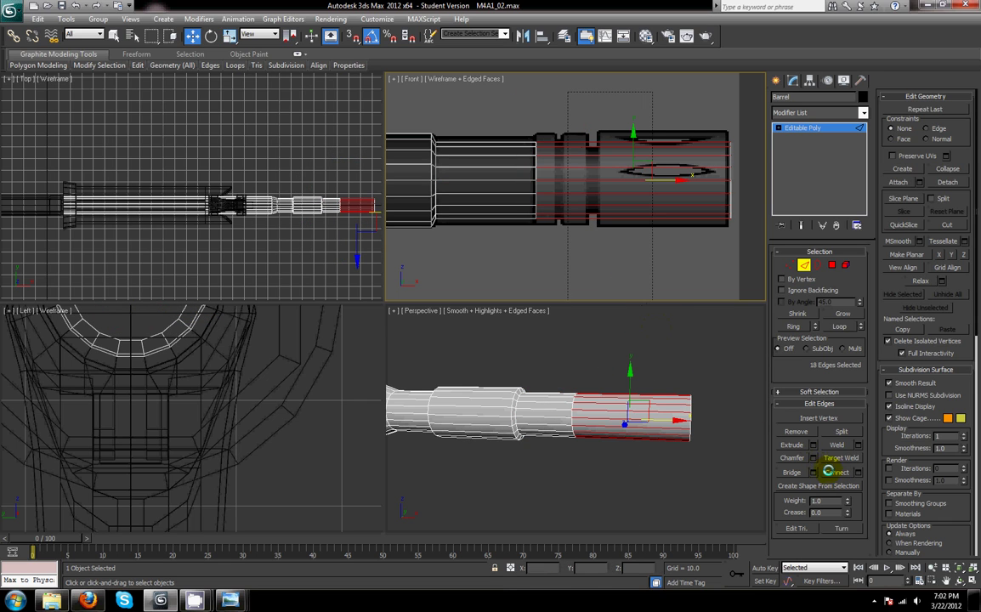
click(828, 470)
drag(663, 182, 561, 182)
click(833, 467)
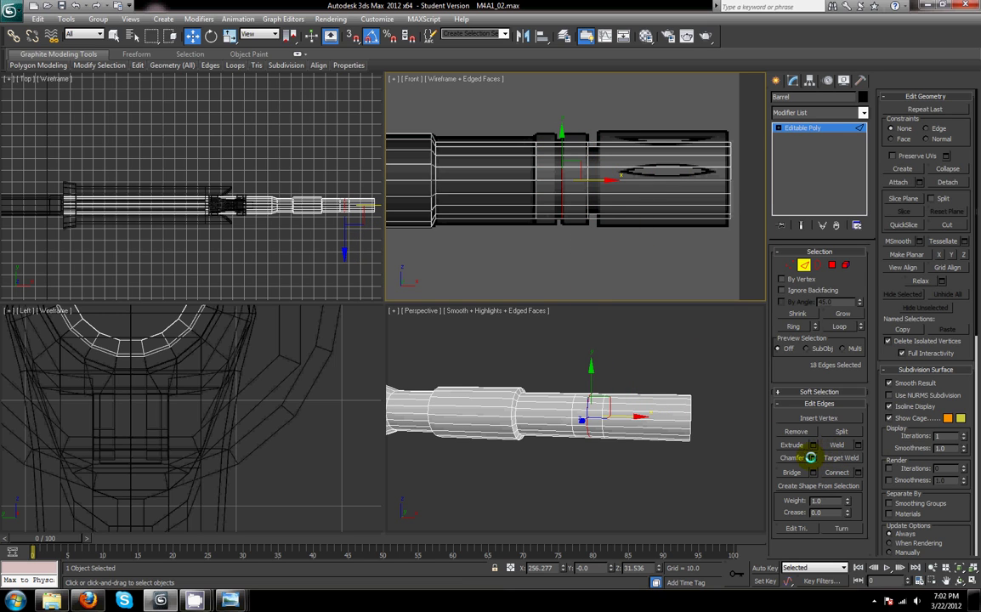
- Chamfer the middle edge loop into two loops bounding the narrow gap between the rings
click(812, 457)
drag(582, 195, 576, 196)
click(582, 243)
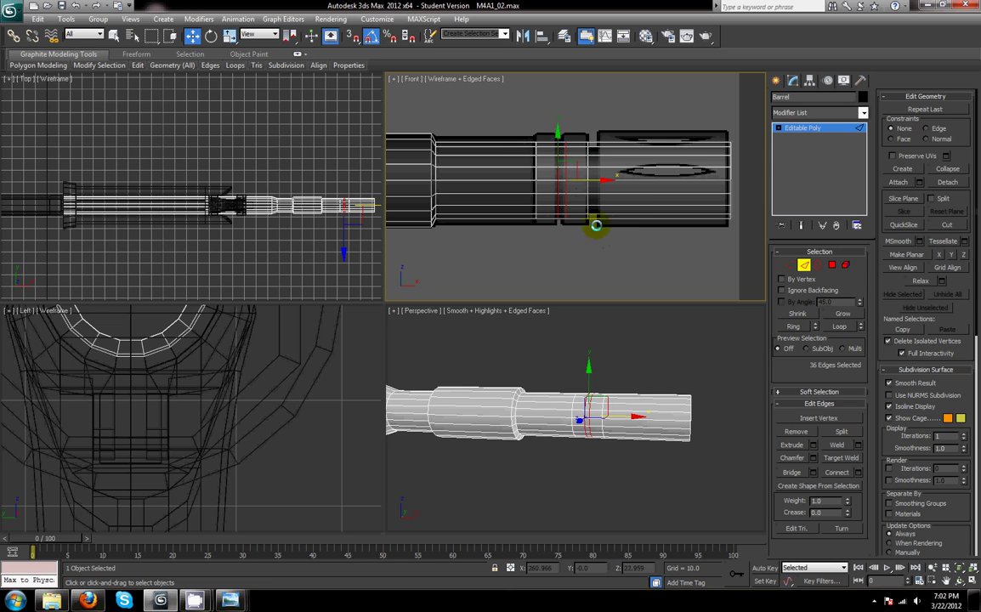
scroll(598, 213, up, 2)
drag(578, 103, 586, 274)
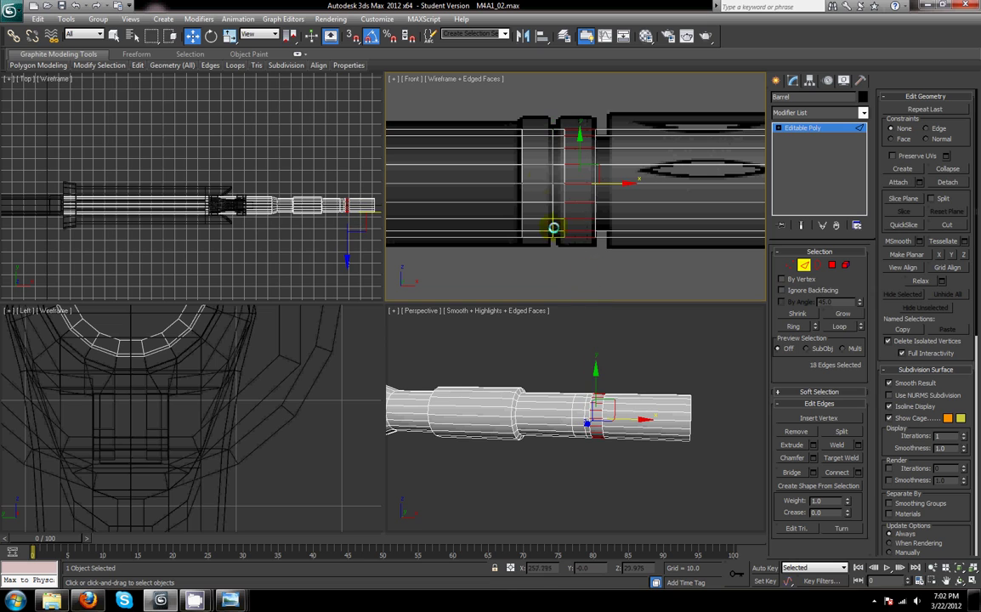
ctrl+drag(533, 111, 541, 274)
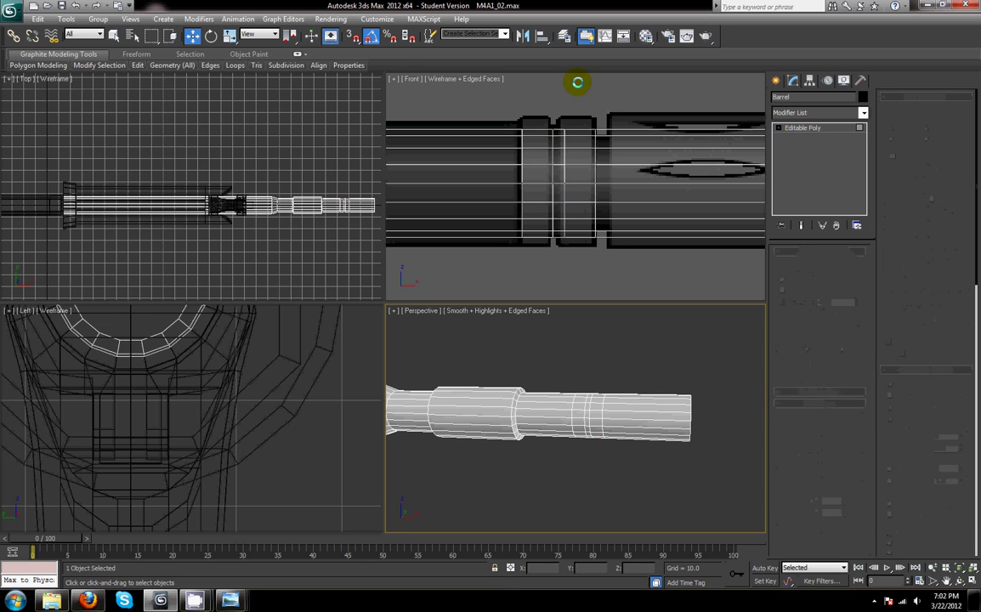
- Select the polygon bands of both muzzle rings, leaving out the gap between them
key(4)
drag(568, 115, 584, 258)
ctrl+drag(526, 107, 542, 262)
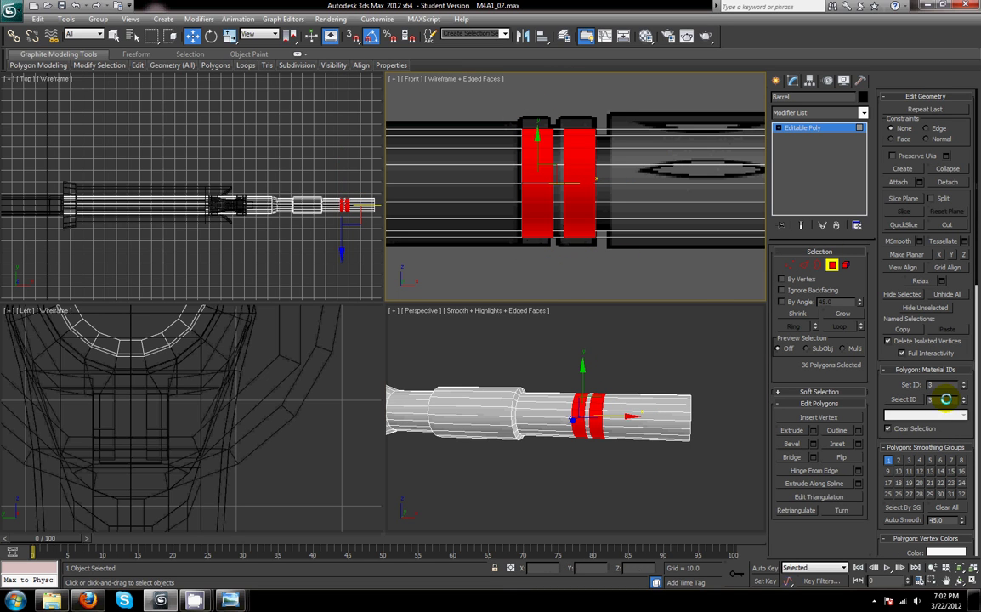
click(813, 444)
click(584, 193)
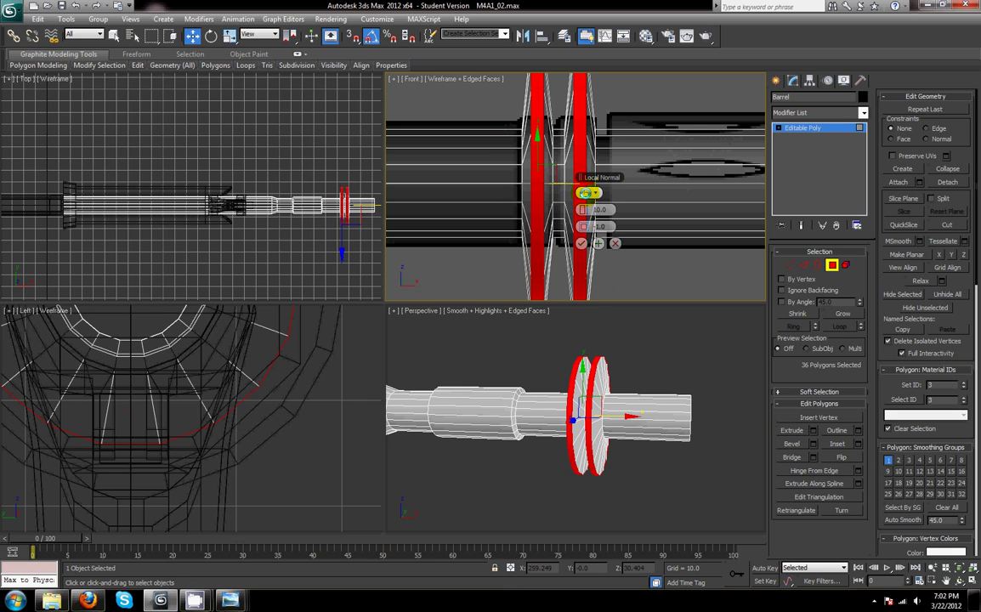
right_click(583, 210)
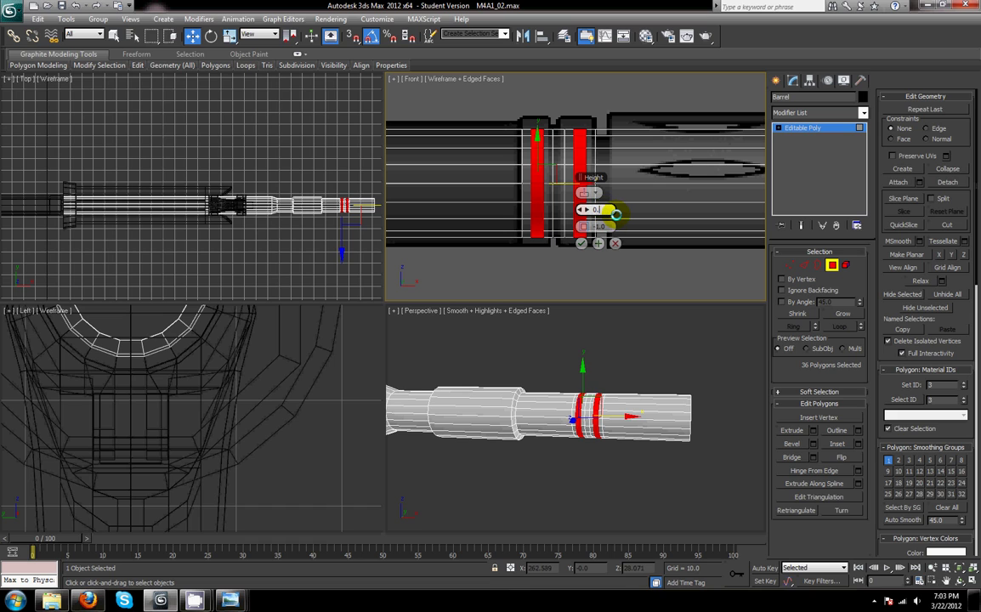
key(Return)
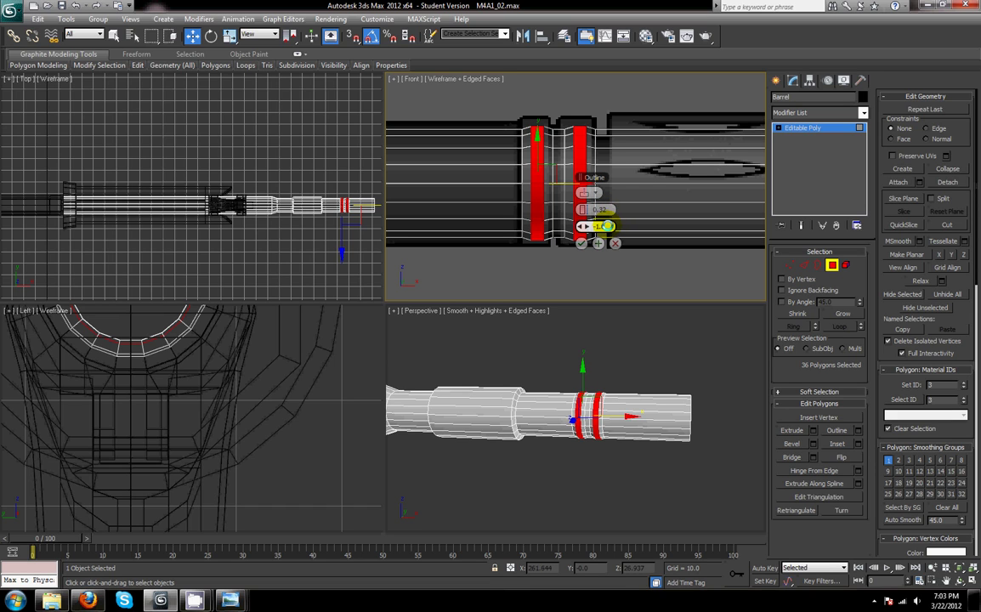
click(614, 244)
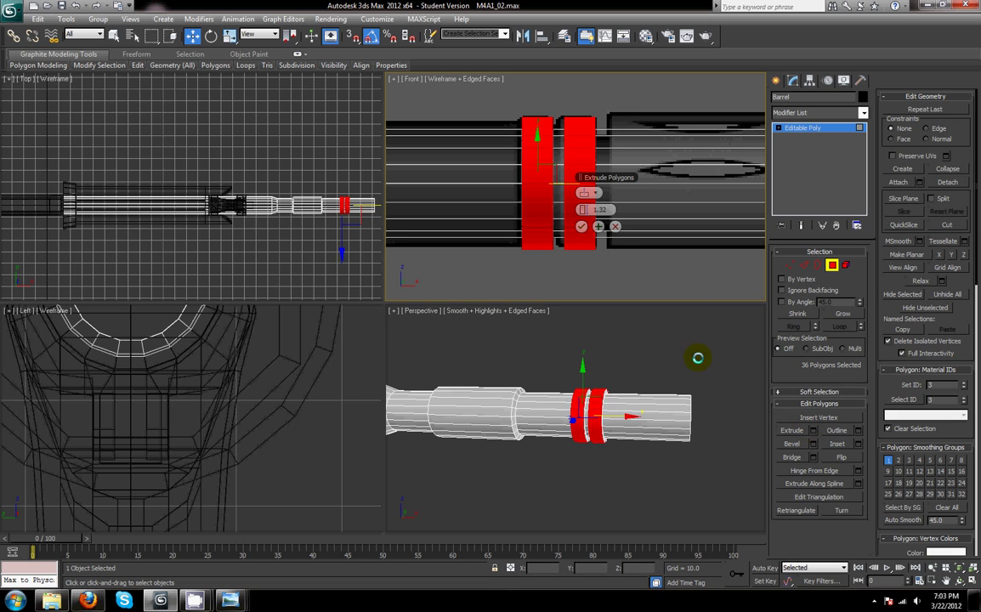
- Extrude the two selected muzzle ring bands outward by 1.32
click(582, 225)
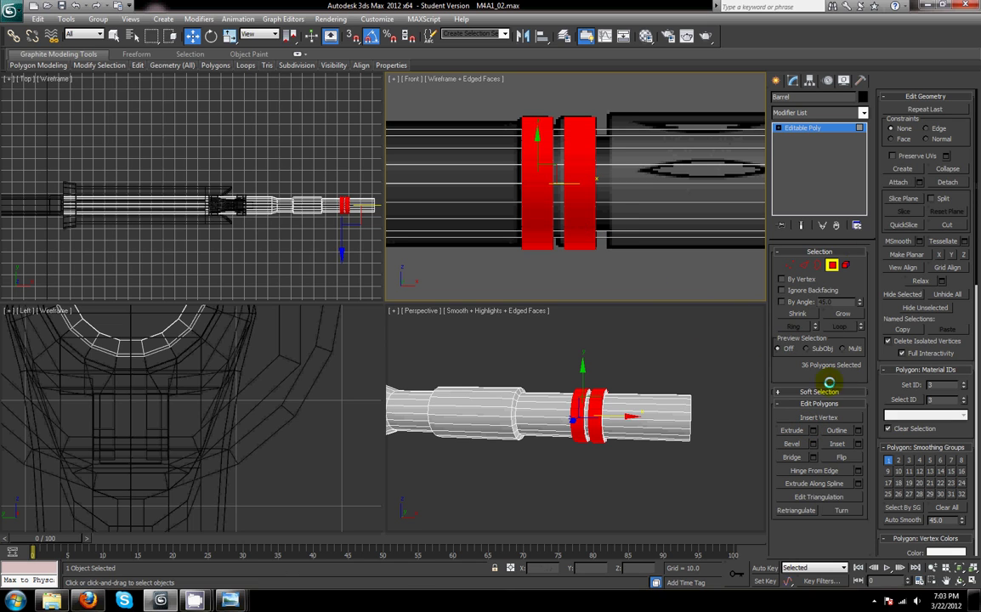
key(r)
scroll(608, 204, up, 1)
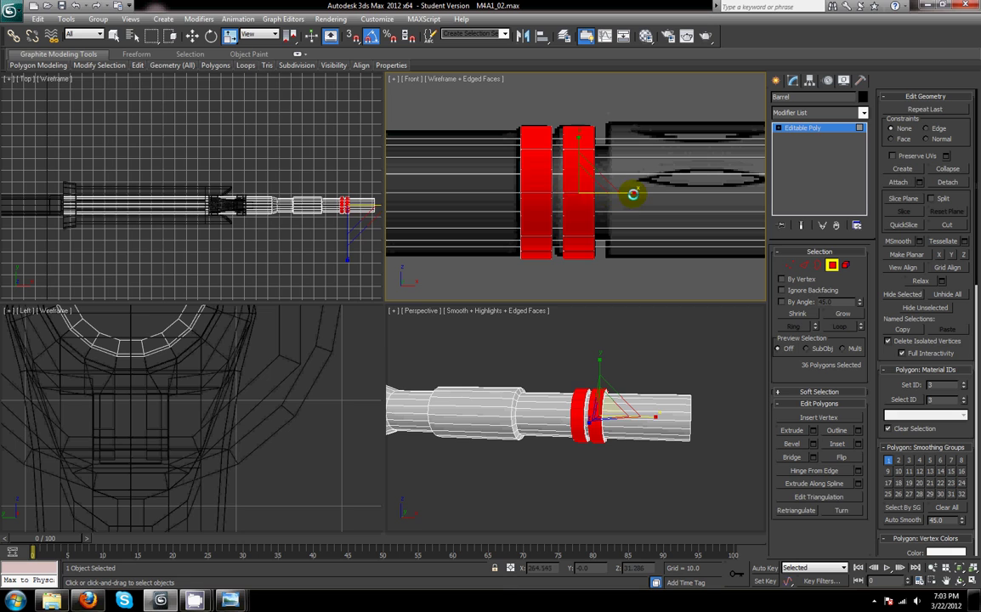
- Scale the outer faces of the two selected muzzle ring bands to 81% along X to slope the rings' sides
drag(627, 195, 623, 196)
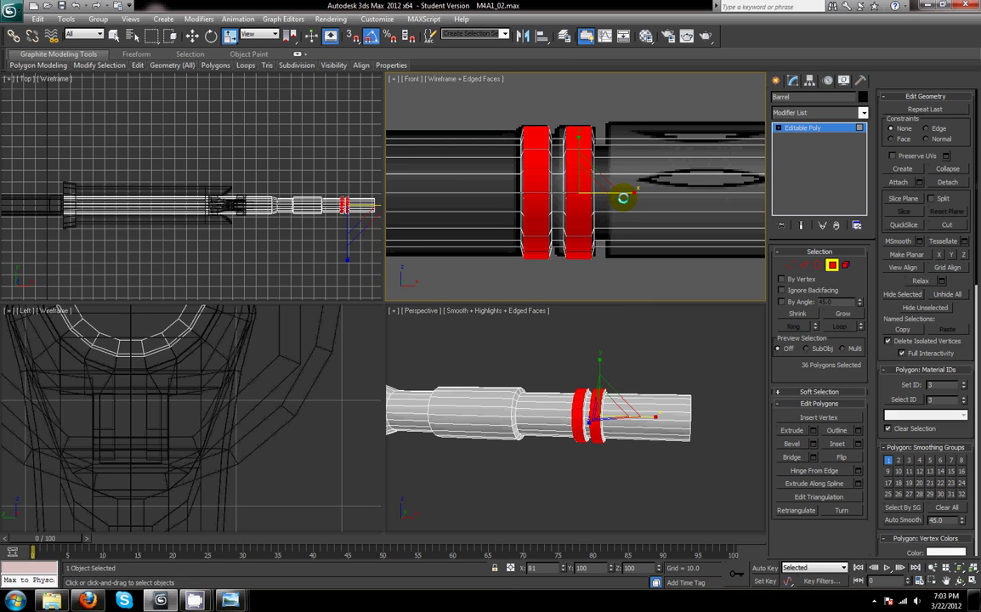
scroll(633, 213, down, 3)
scroll(636, 214, up, 2)
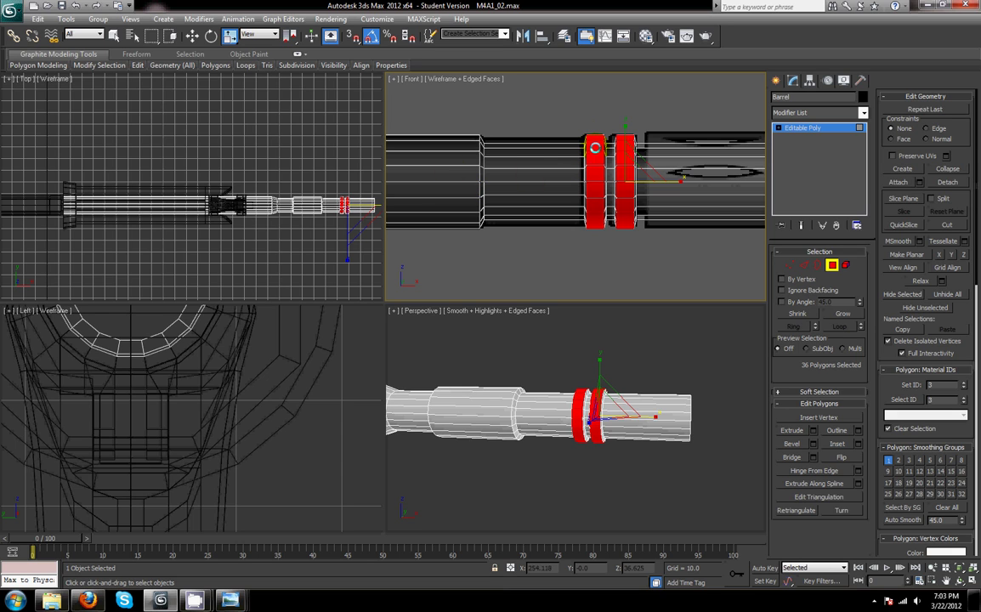
- Connect a new edge loop across the barrel section ahead of the rings and move it back to the flash hider's rear edge in the reference
middle_drag(459, 173, 606, 178)
scroll(608, 179, down, 2)
middle_drag(674, 182, 746, 188)
middle_drag(624, 187, 493, 199)
scroll(544, 212, up, 2)
middle_drag(547, 215, 507, 212)
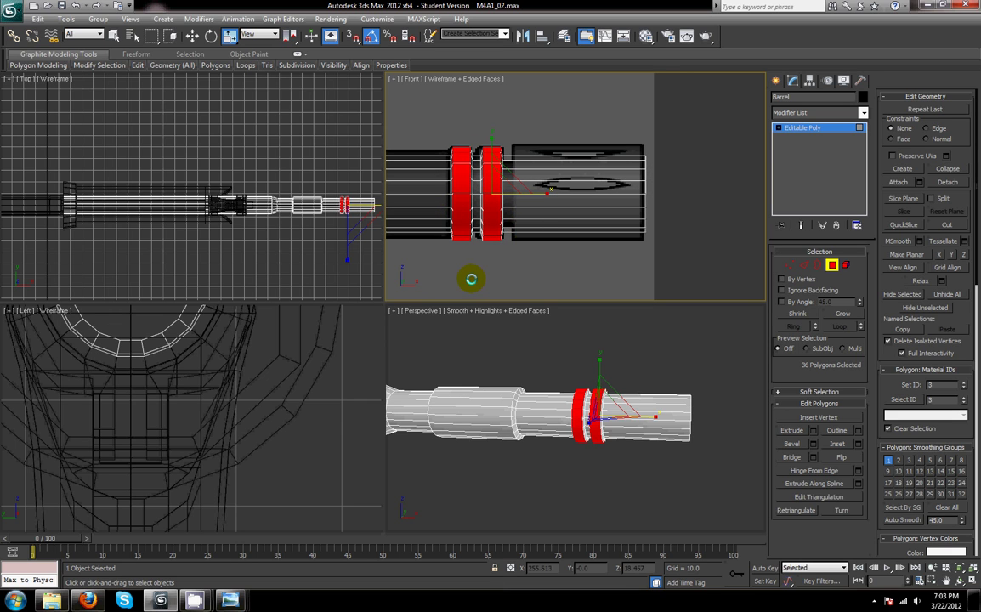
alt+middle_drag(500, 413, 453, 421)
scroll(590, 429, up, 4)
mouse_move(670, 430)
middle_down()
mouse_move(572, 424)
mouse_move(620, 419)
middle_up()
scroll(572, 424, down, 4)
click(804, 264)
drag(539, 125, 532, 254)
click(818, 475)
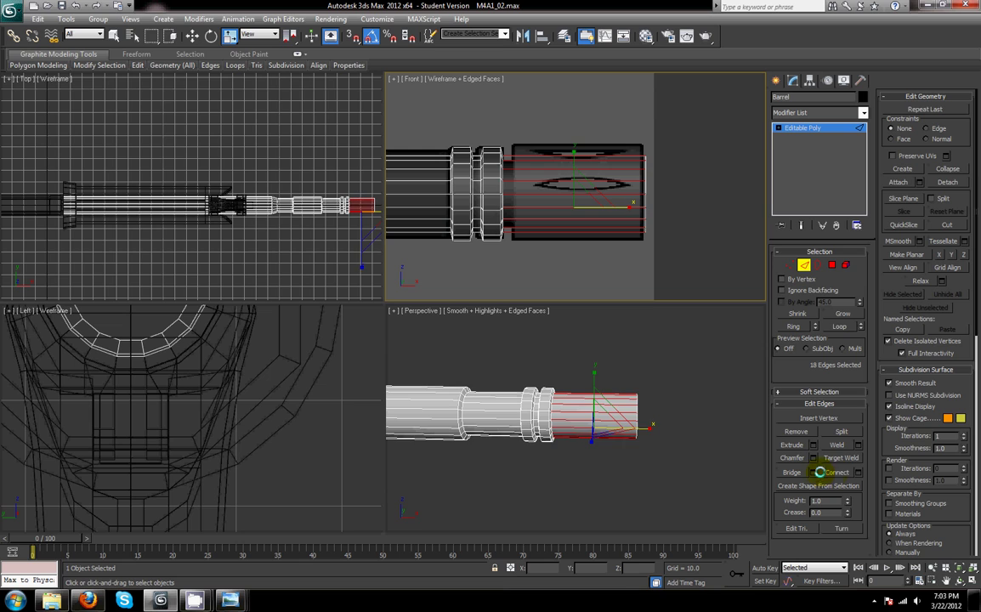
key(w)
drag(600, 196, 513, 195)
- Select the polygon band along the flash hider section and extrude it outward to the reference's thickness
drag(532, 117, 639, 301)
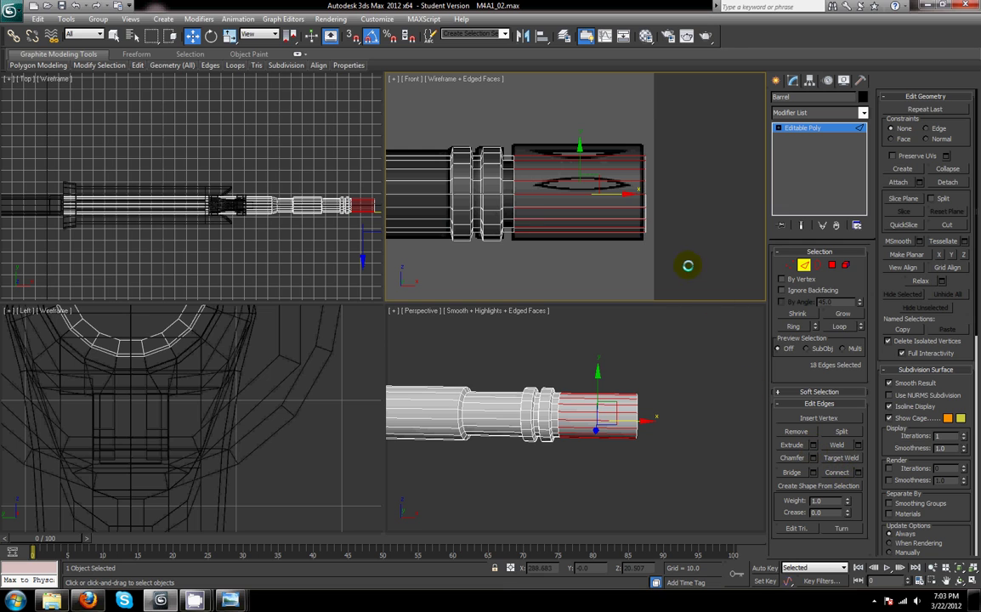
right_click(656, 198)
click(651, 192)
click(814, 431)
click(580, 227)
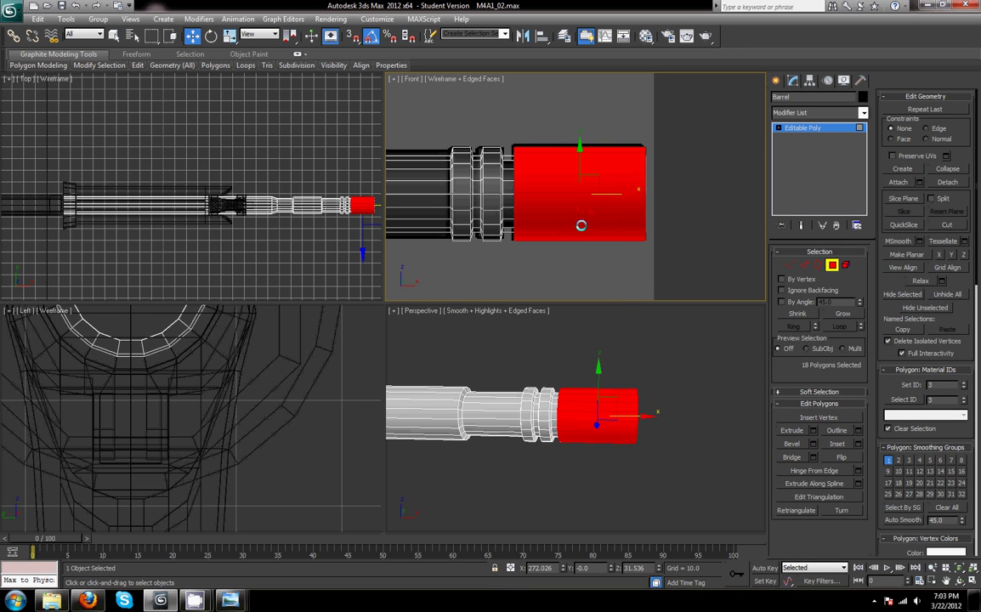
- Select the outer edge loop at the rear of the flash hider and shift it slightly along X to match the reference
scroll(659, 246, up, 2)
click(781, 263)
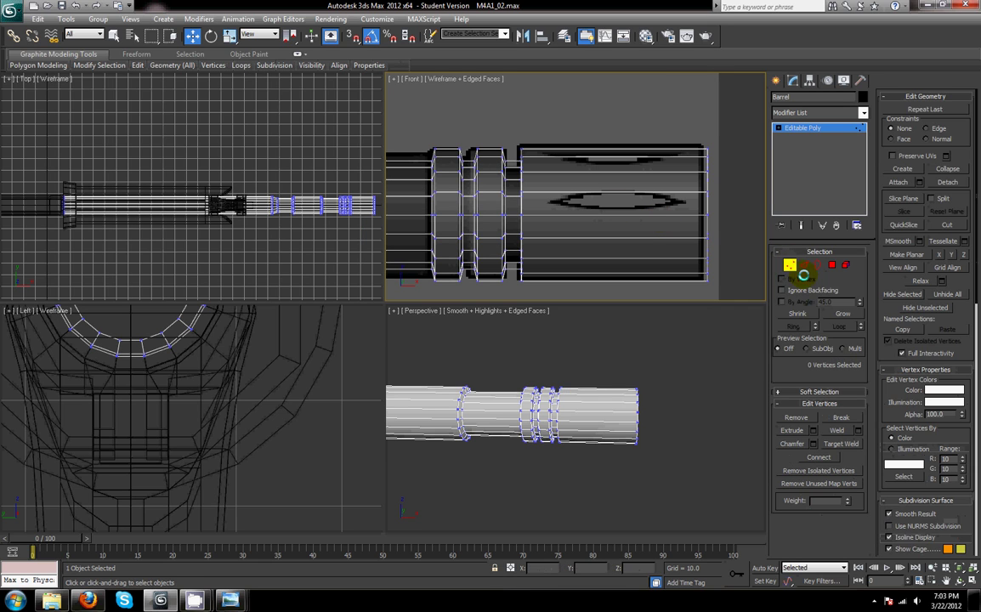
click(803, 264)
click(518, 182)
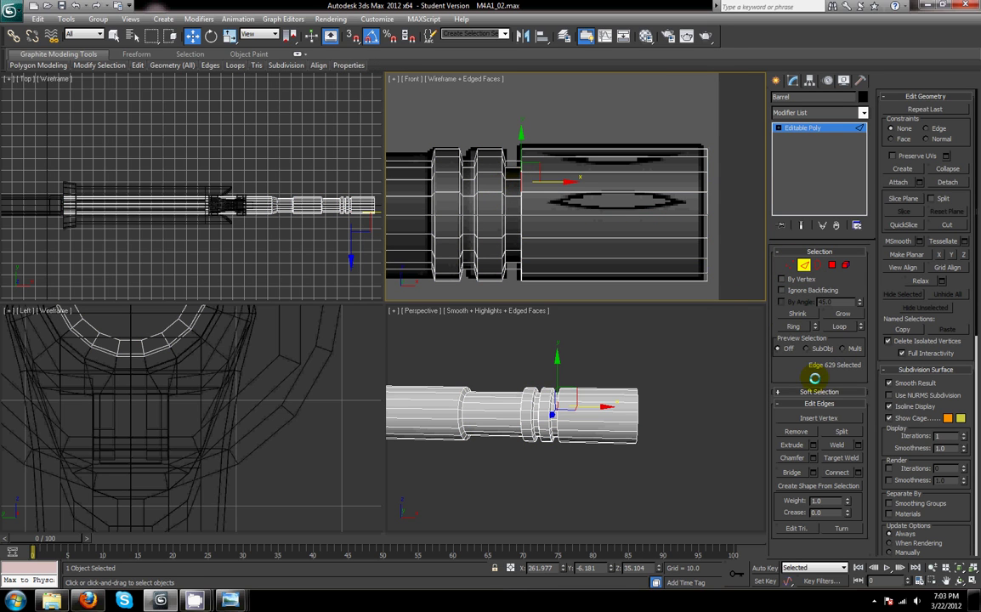
alt+middle_drag(631, 385, 773, 421)
click(838, 328)
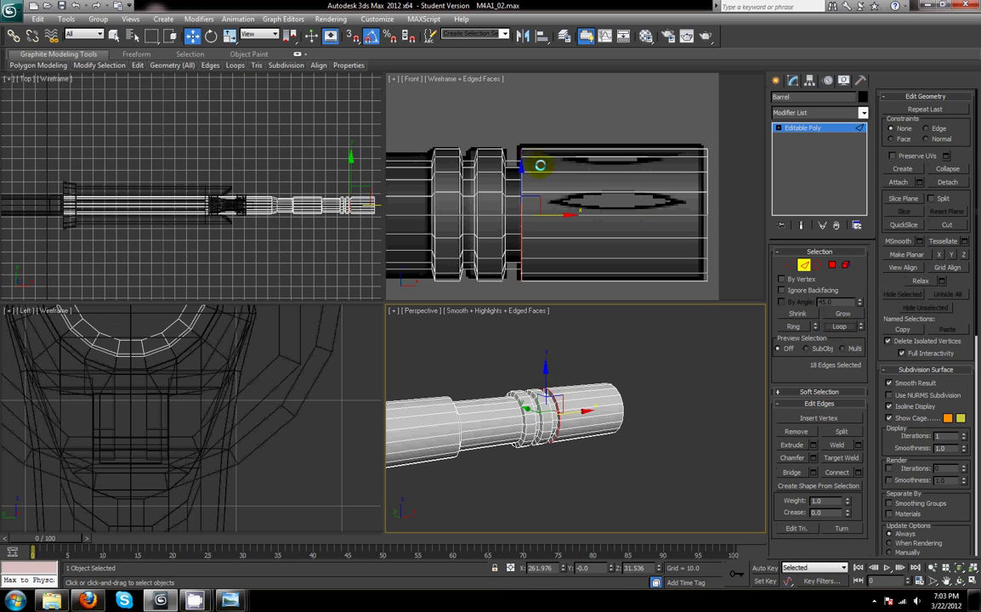
middle_click(527, 177)
drag(550, 213, 564, 215)
middle_drag(595, 234, 600, 232)
drag(569, 213, 564, 214)
middle_drag(708, 250, 650, 242)
click(802, 264)
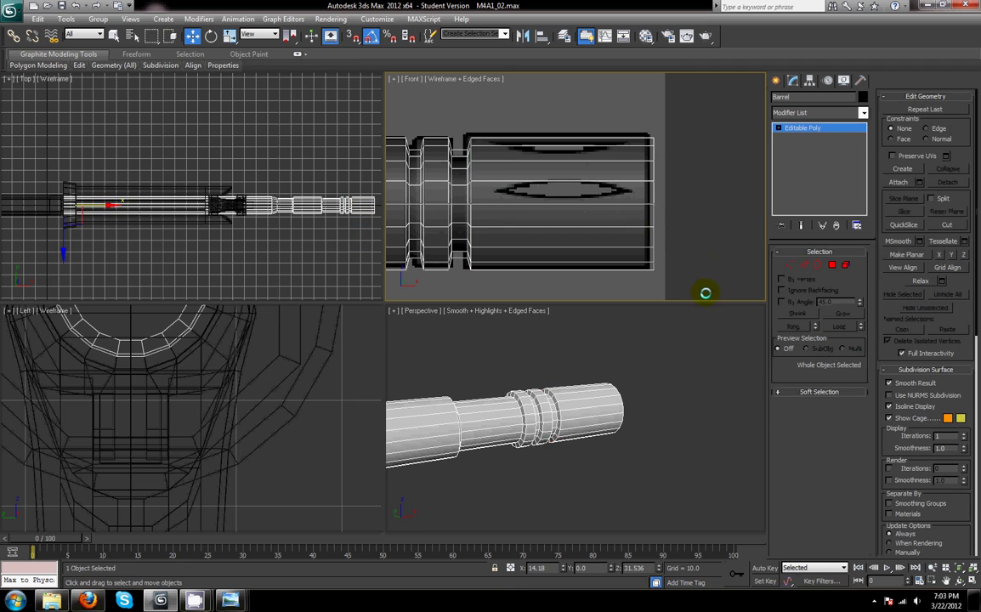
- Select and delete all the end faces closing the flash hider's front
scroll(642, 353, down, 5)
scroll(533, 396, up, 5)
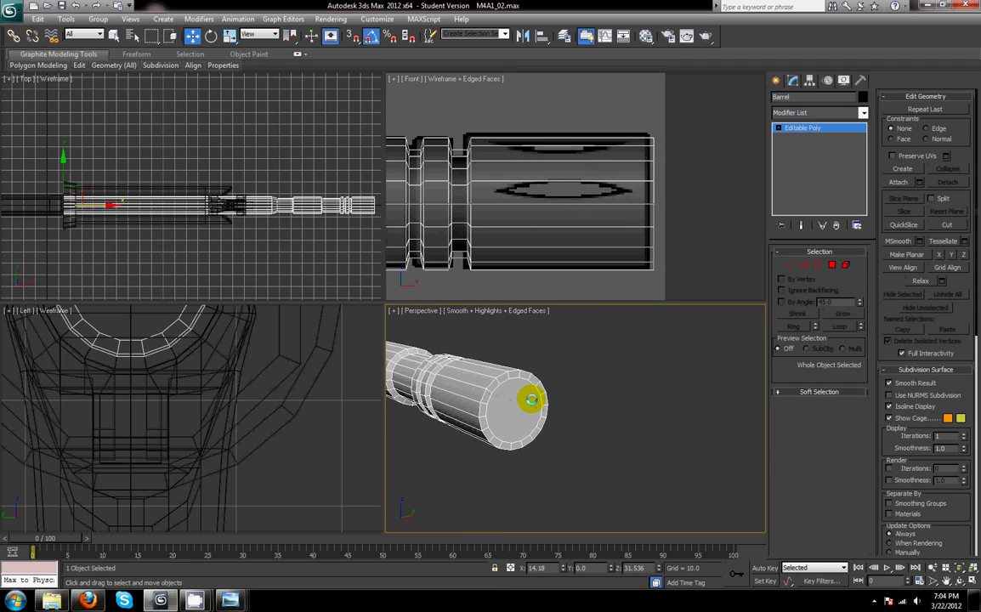
click(581, 382)
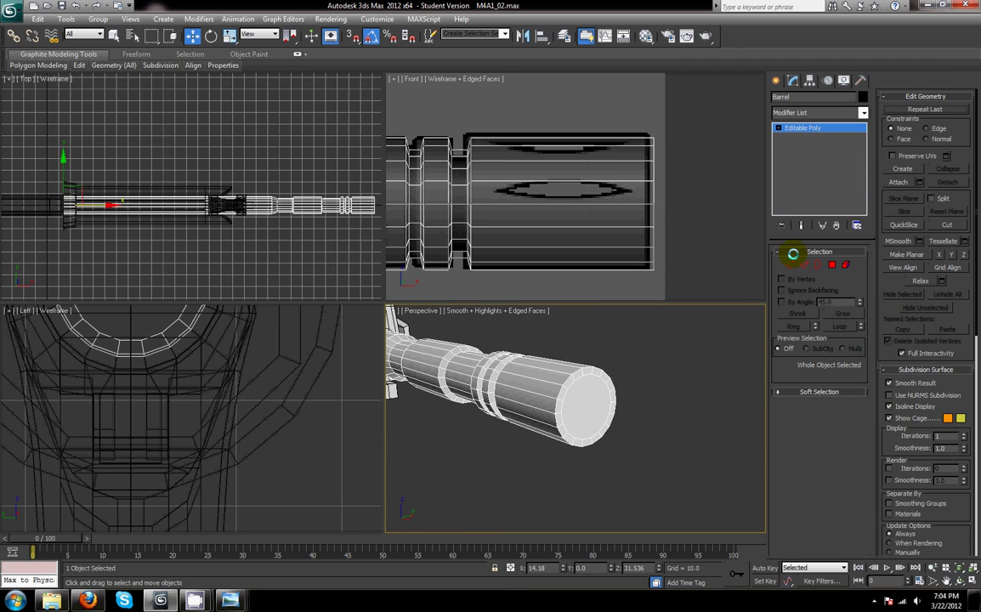
click(827, 264)
click(601, 395)
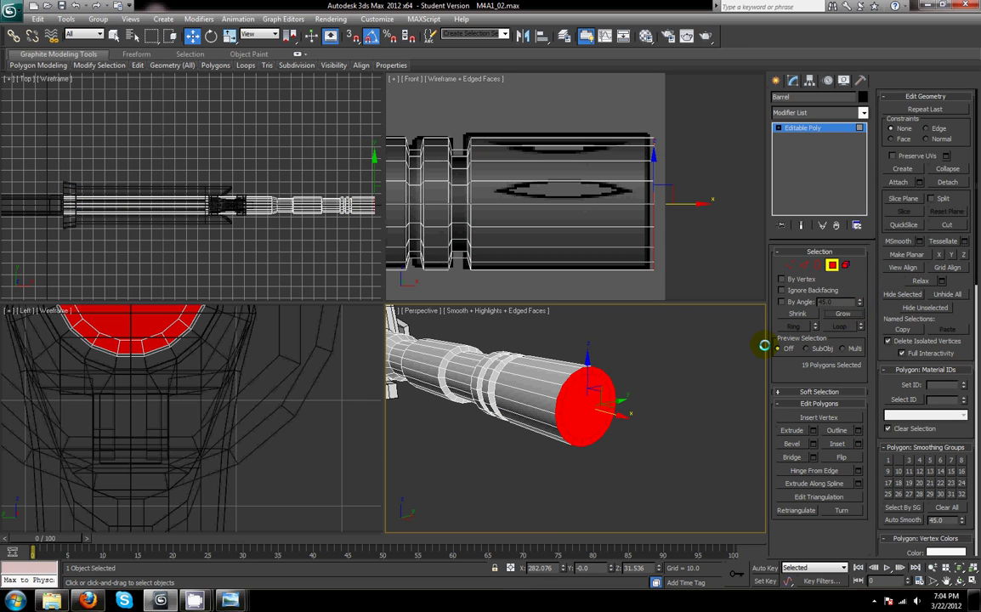
key(Delete)
- Cap the open border at the flash hider's front with a single polygon
click(816, 264)
click(608, 380)
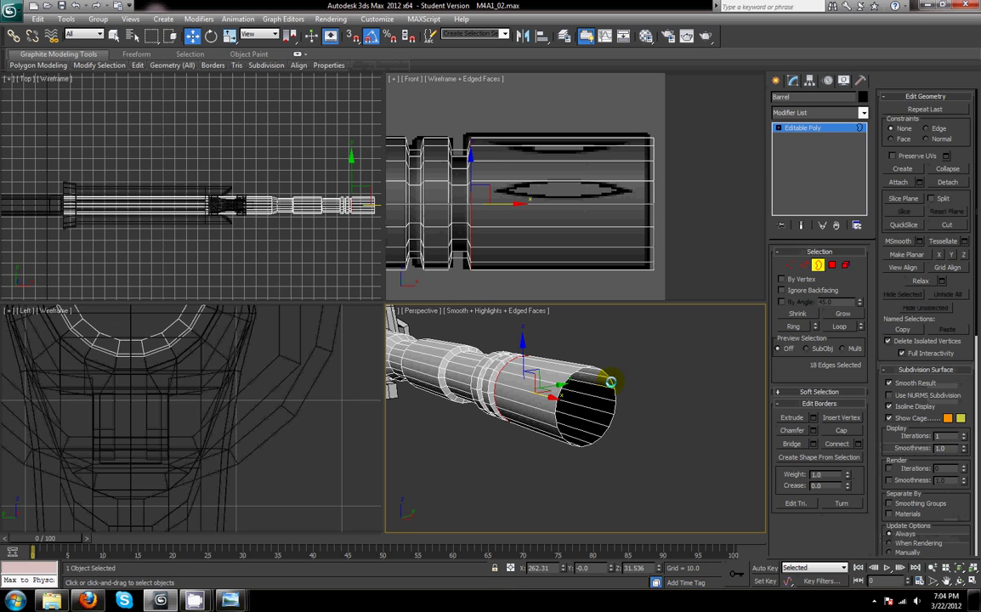
click(834, 429)
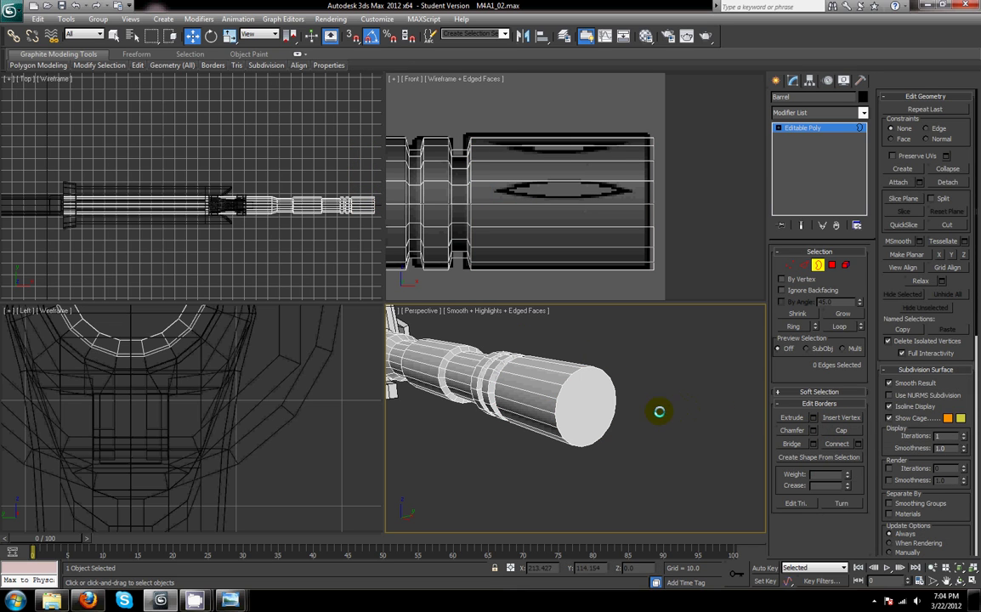
- Select the new cap polygon at the flash hider's front and frame it in the viewports
click(830, 266)
click(595, 410)
key(z)
scroll(619, 388, down, 3)
mouse_move(622, 387)
alt+middle_down()
mouse_move(581, 374)
mouse_move(629, 379)
mouse_move(593, 382)
mouse_move(531, 356)
mouse_move(608, 396)
alt+middle_up()
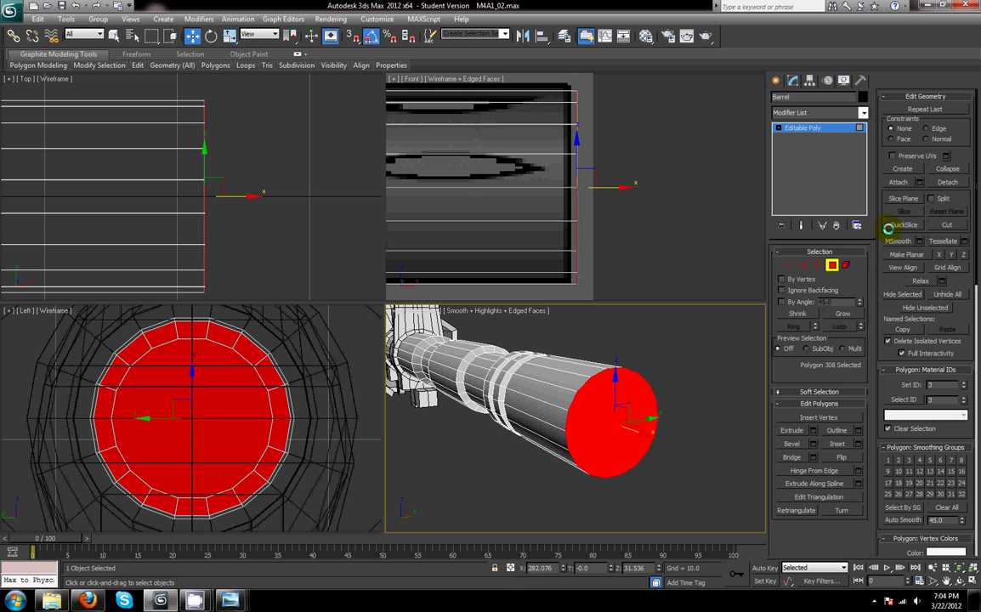
click(837, 444)
drag(642, 403, 635, 410)
key(ctrl+z)
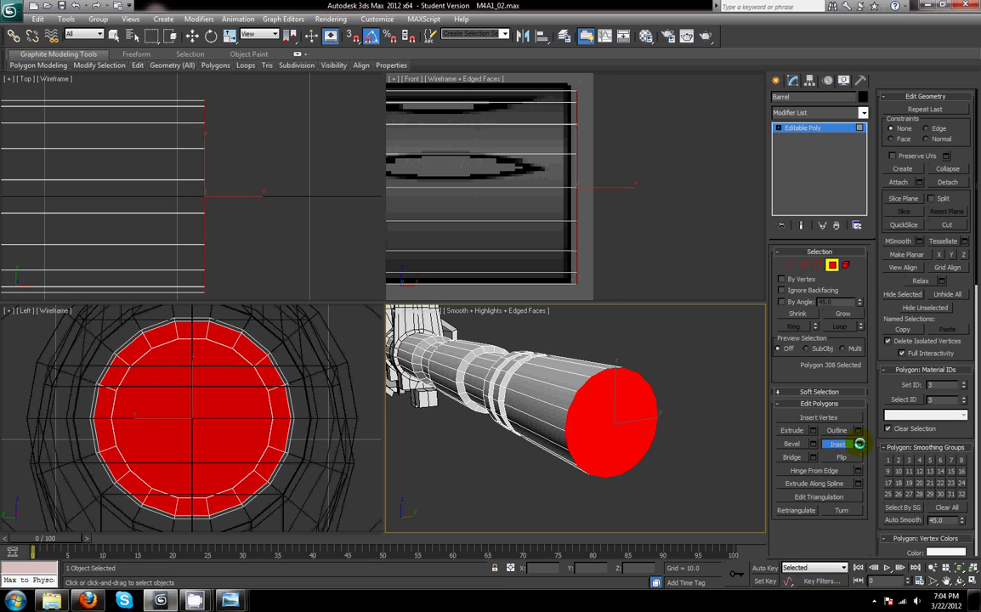
- Inset the flash hider's front cap polygon by 1.0
click(859, 443)
drag(585, 441, 587, 441)
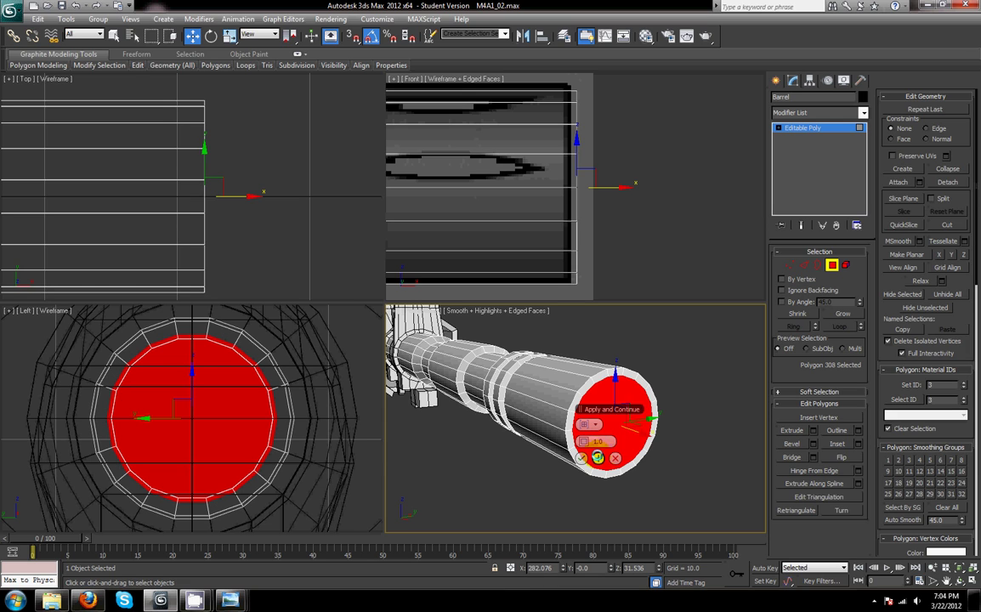
click(581, 458)
- Extrude the inset polygon by 1.32 and move it inside the flash hider back to its rear edge, at X about 262.3
alt+middle_drag(648, 456, 674, 445)
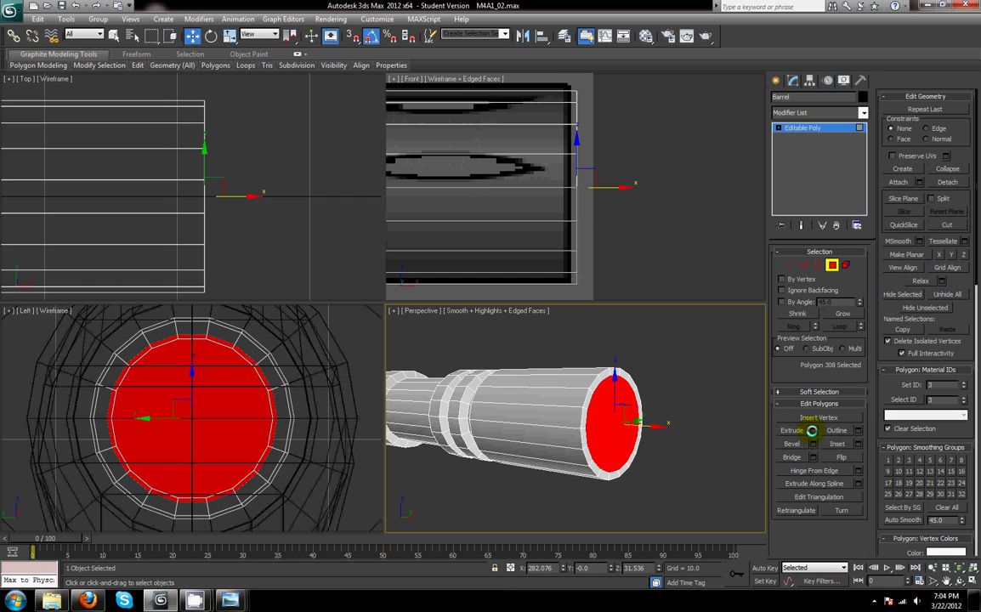
click(812, 431)
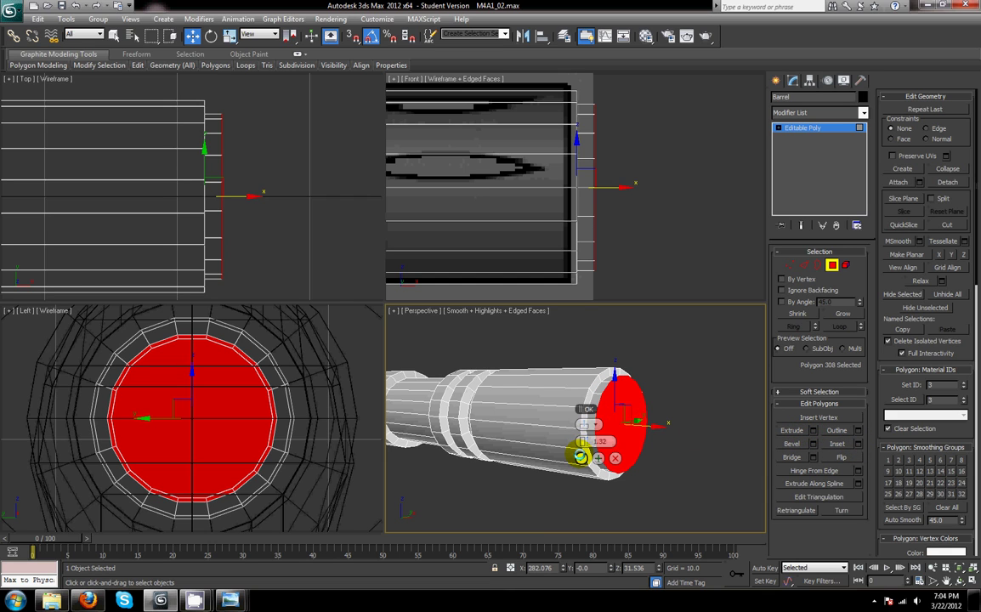
click(581, 458)
drag(662, 428, 585, 423)
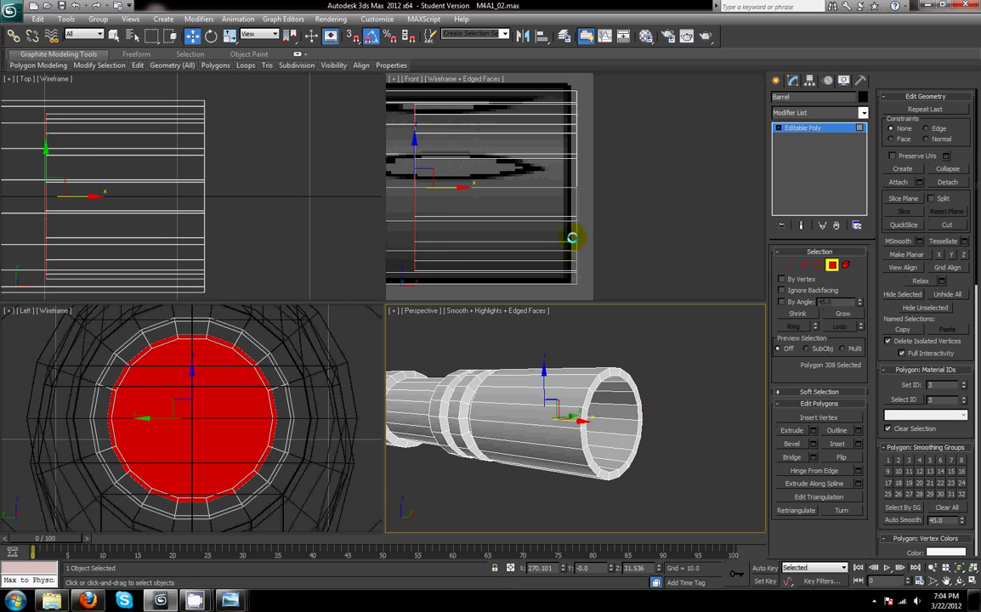
scroll(572, 238, down, 2)
middle_drag(572, 238, 672, 233)
scroll(692, 244, down, 2)
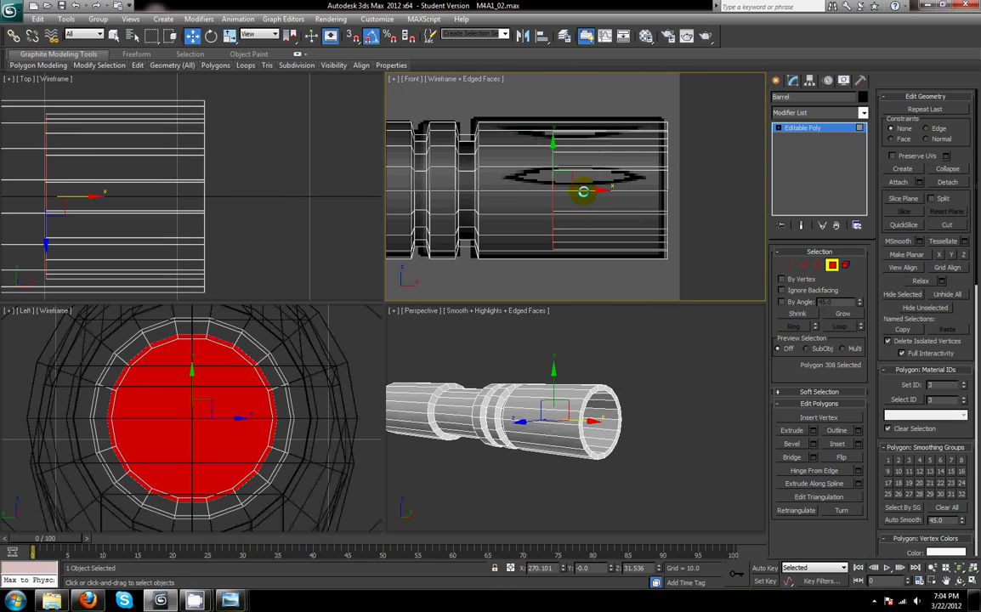
drag(583, 191, 528, 199)
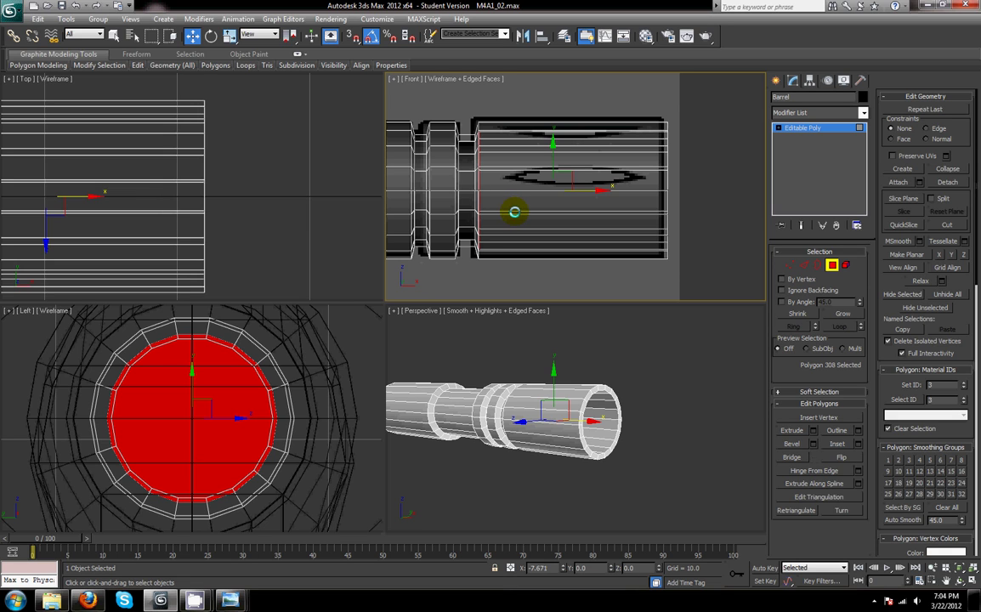
- Inset the polygon at the bottom of the flash hider's cavity by 1.0
middle_drag(516, 210, 583, 209)
scroll(584, 212, up, 2)
alt+middle_drag(621, 362, 571, 355)
scroll(571, 354, up, 4)
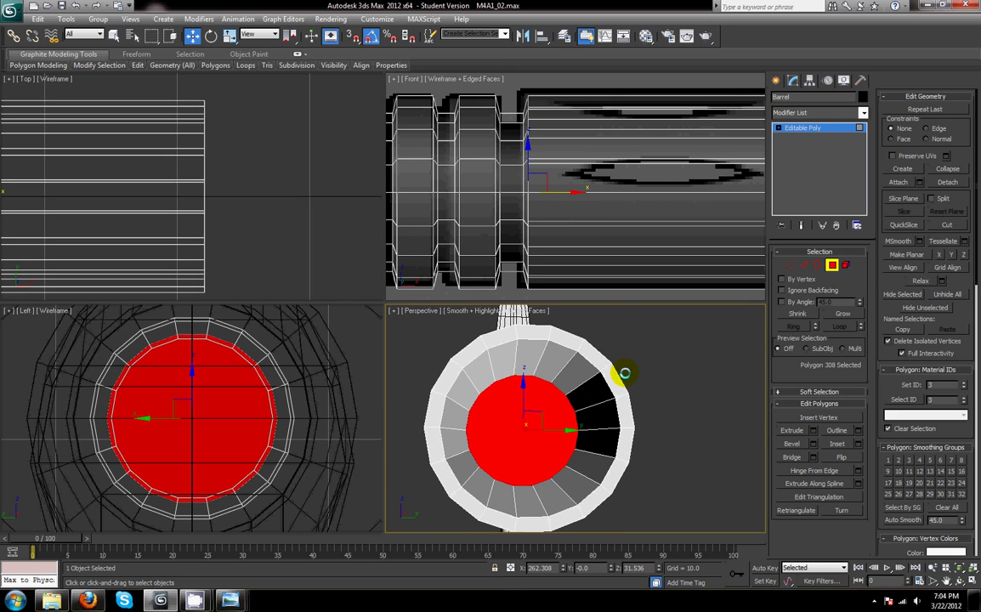
click(854, 443)
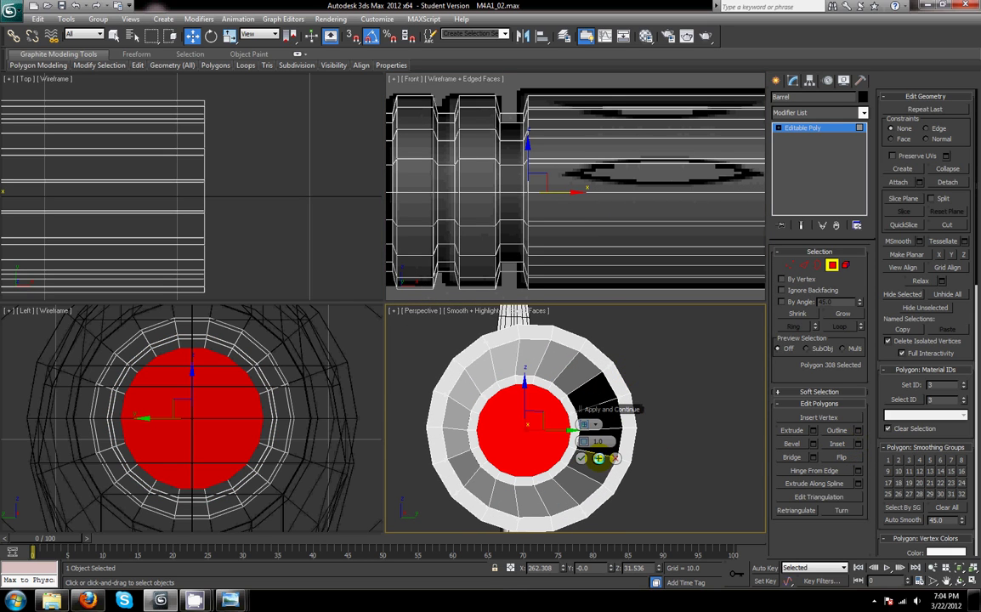
click(585, 458)
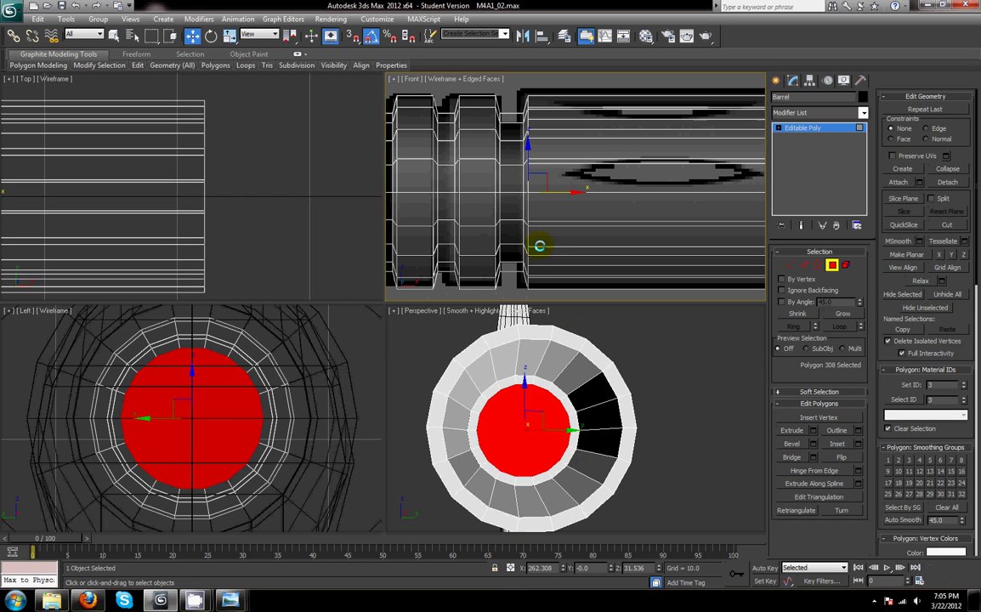
- Extrude the inset inner polygon deep into the barrel to form the bore, ending at X about 210.2
scroll(629, 242, down, 2)
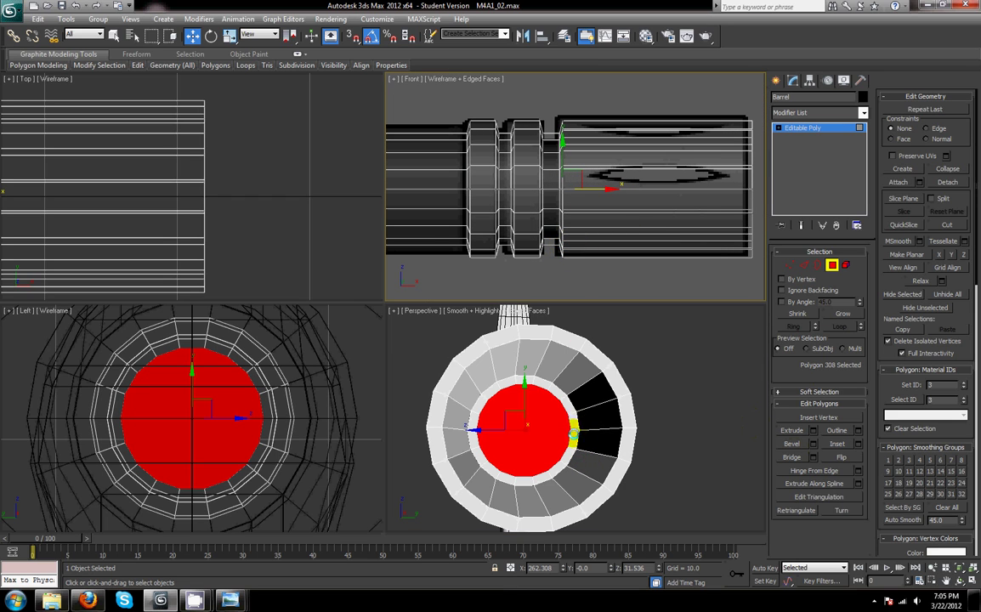
alt+middle_drag(570, 430, 596, 435)
click(791, 431)
drag(534, 434, 589, 580)
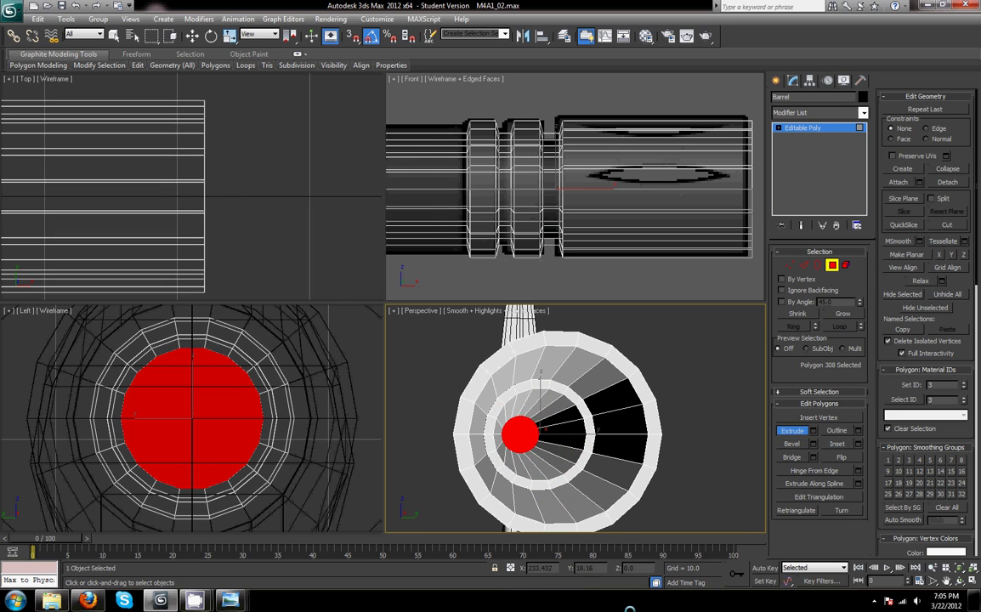
- Hide all objects except the barrel and delete the polygon closing the barrel's rear end
alt+middle_drag(602, 515, 617, 460)
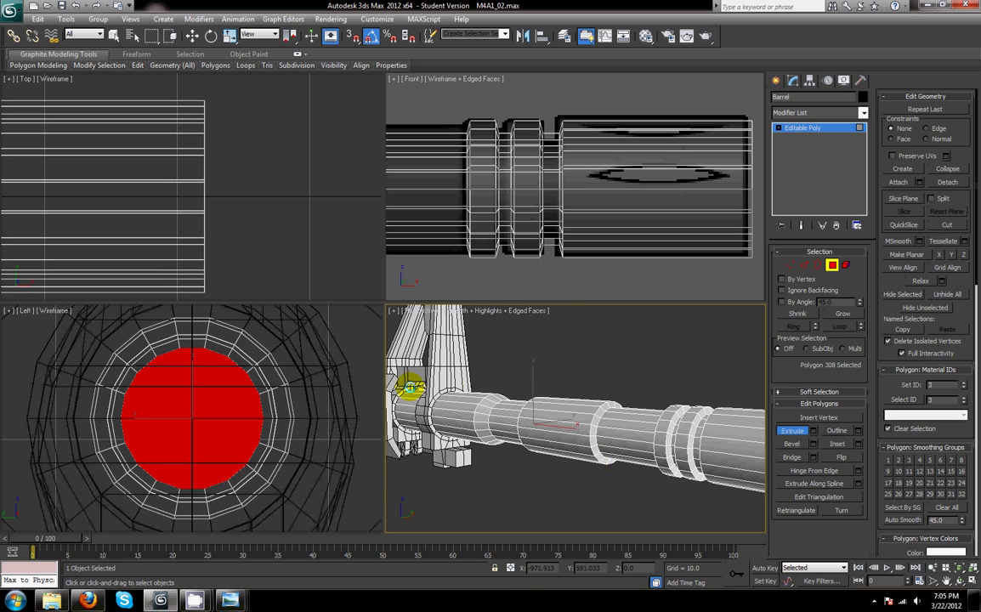
scroll(584, 372, down, 4)
alt+middle_drag(584, 371, 615, 412)
right_click(657, 438)
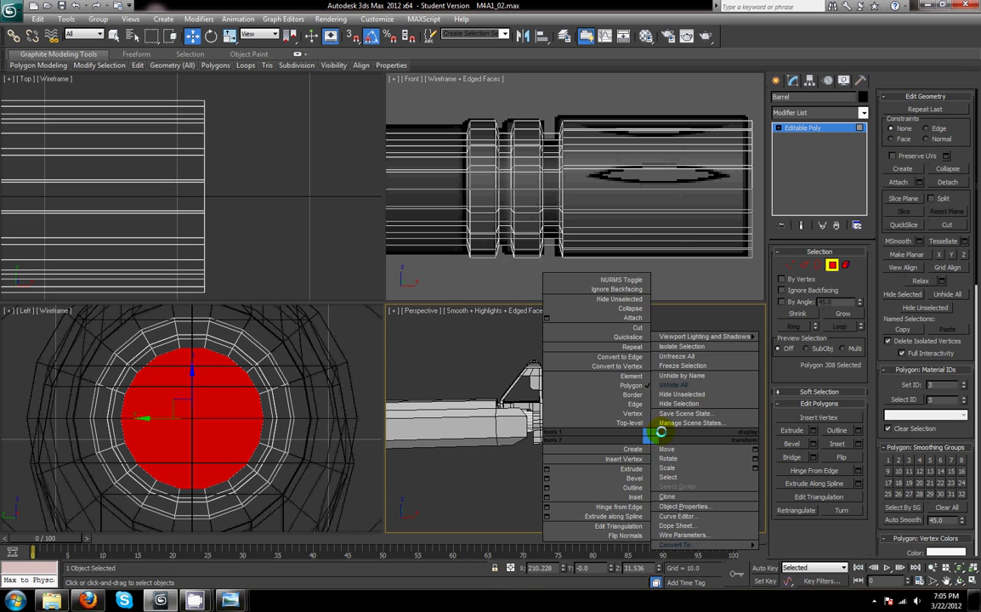
click(693, 398)
alt+middle_drag(692, 398, 537, 420)
key(Delete)
click(789, 264)
drag(516, 373, 675, 551)
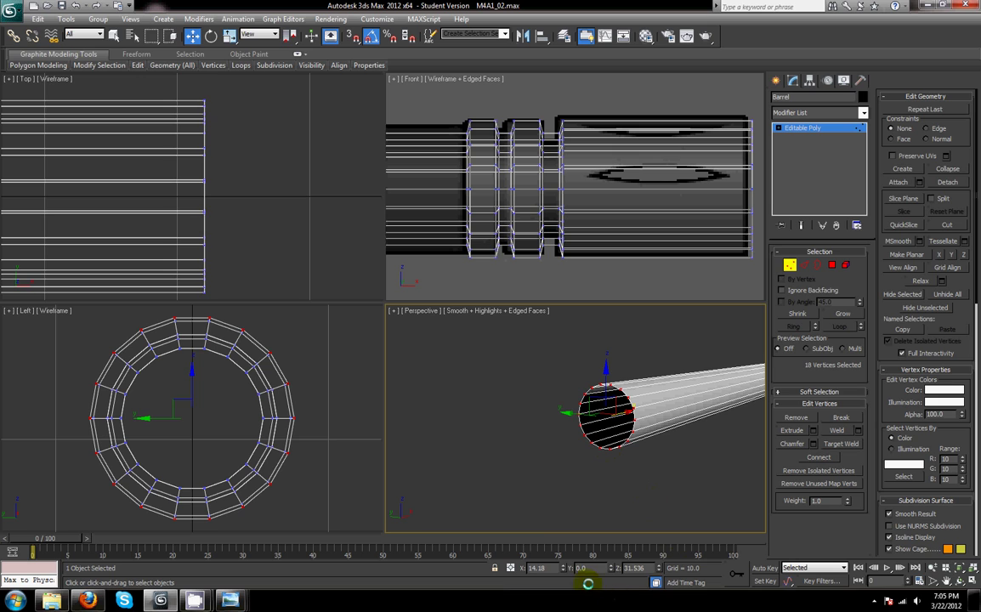
click(684, 501)
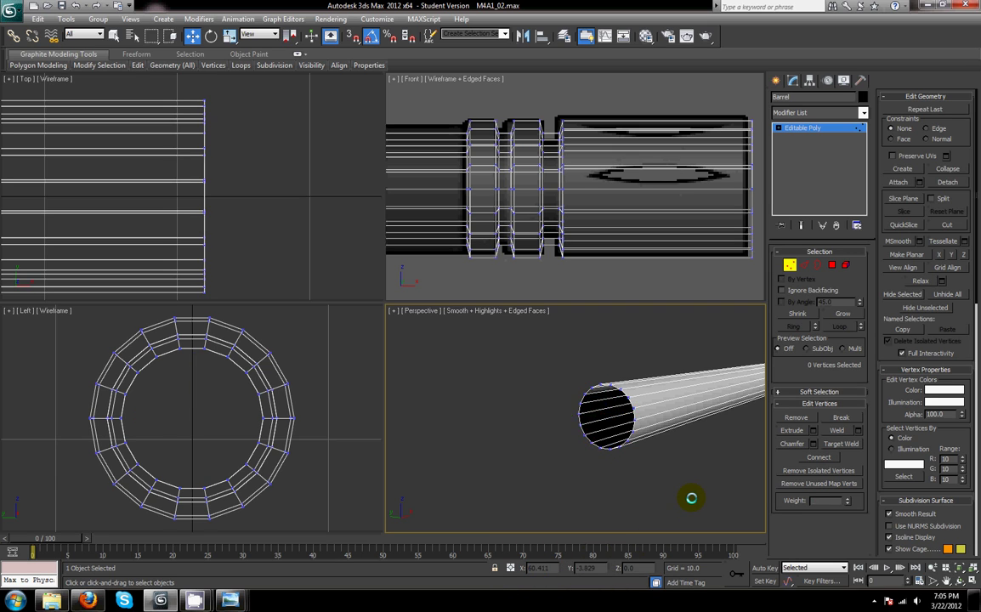
key(ctrl+z)
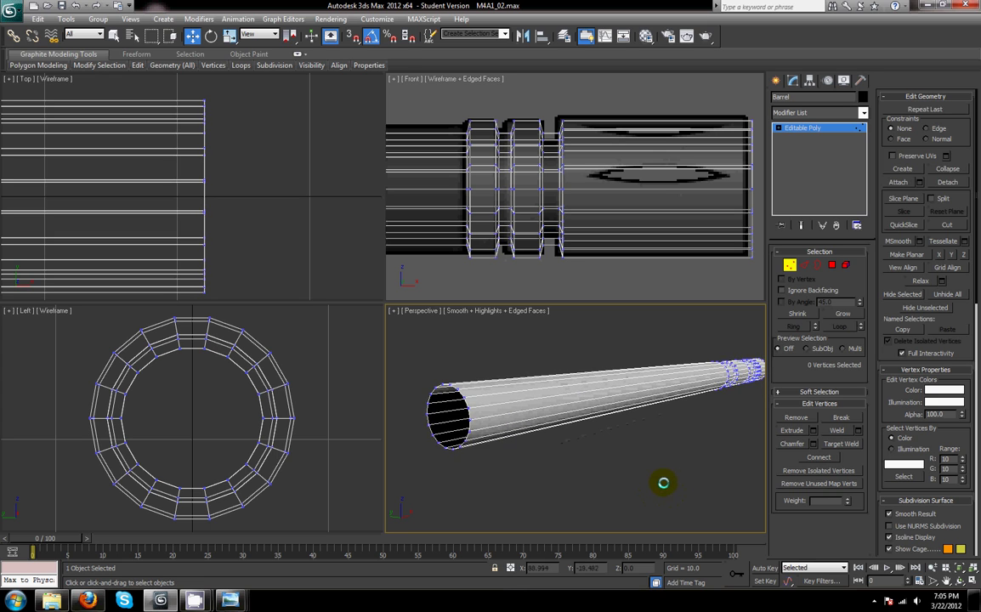
- Move the polygon closing the bore's inner end to the barrel's rear at X 14.18 and delete it
middle_drag(663, 482, 701, 489)
key(4)
alt+middle_drag(546, 446, 640, 466)
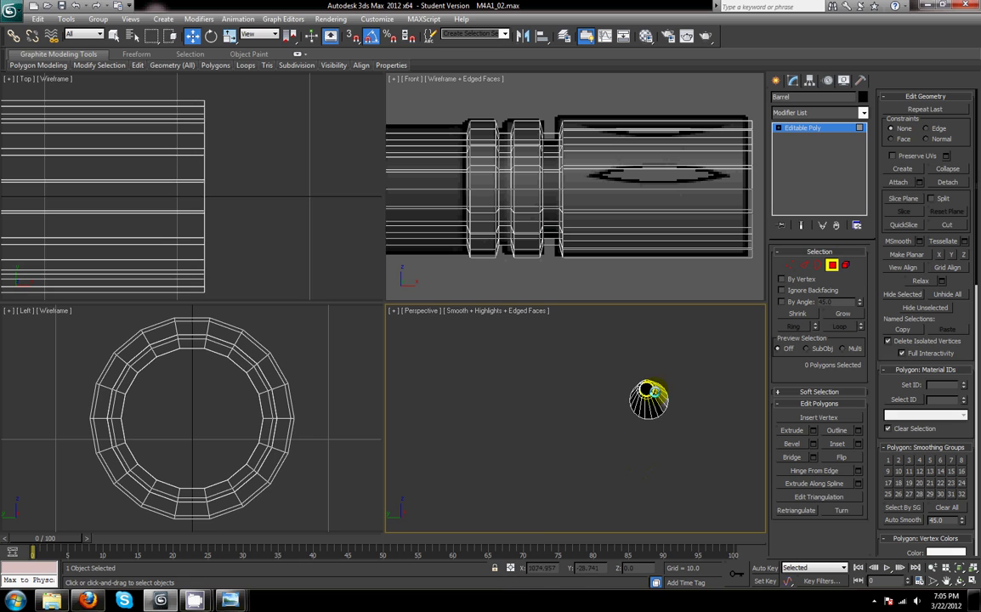
click(647, 391)
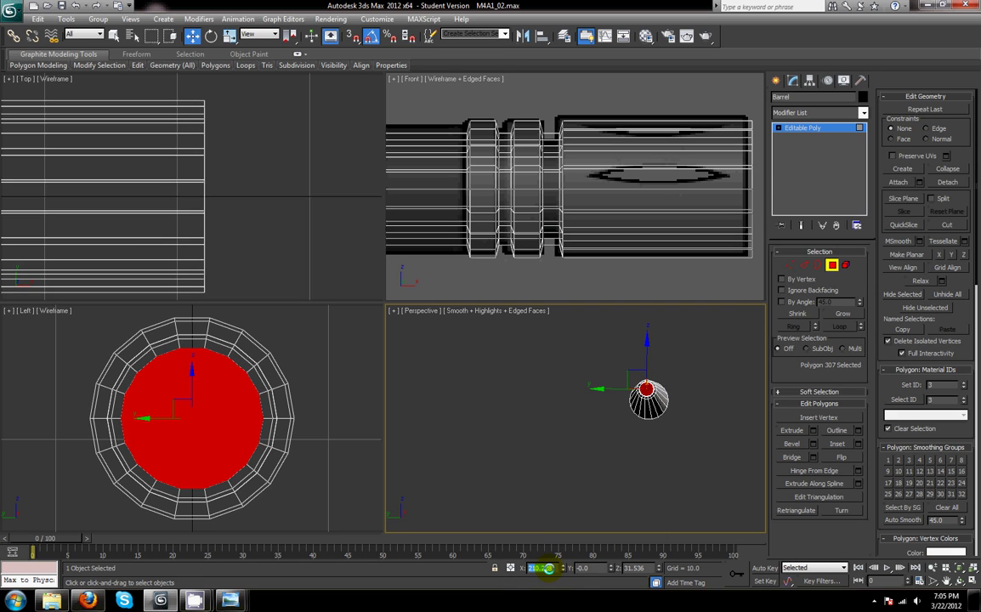
alt+middle_drag(650, 450, 593, 471)
scroll(629, 459, up, 3)
mouse_move(675, 417)
middle_down()
mouse_move(665, 479)
mouse_move(650, 444)
mouse_move(660, 422)
middle_up()
key(Delete)
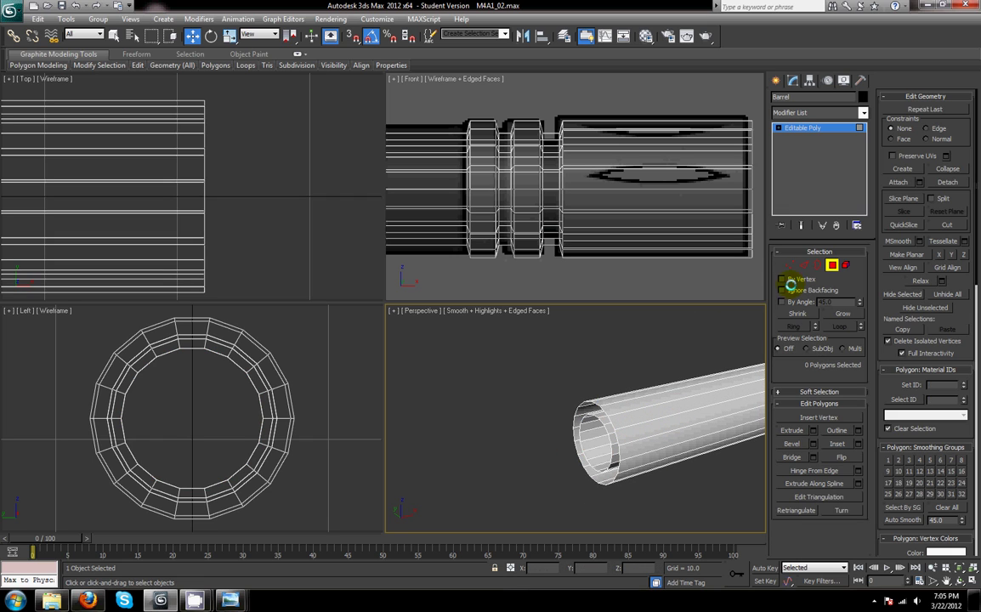
- Bridge the inner and outer borders at the barrel's rear end and unhide all objects
click(819, 266)
click(601, 429)
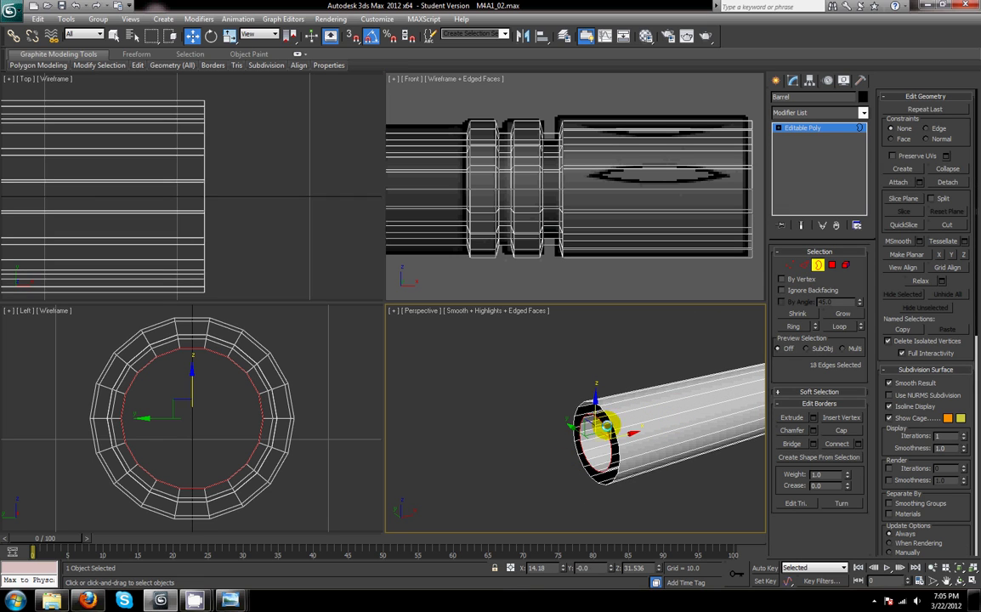
click(679, 497)
alt+middle_drag(680, 497, 530, 455)
scroll(530, 455, up, 3)
right_click(602, 451)
click(627, 403)
alt+middle_drag(613, 357, 652, 468)
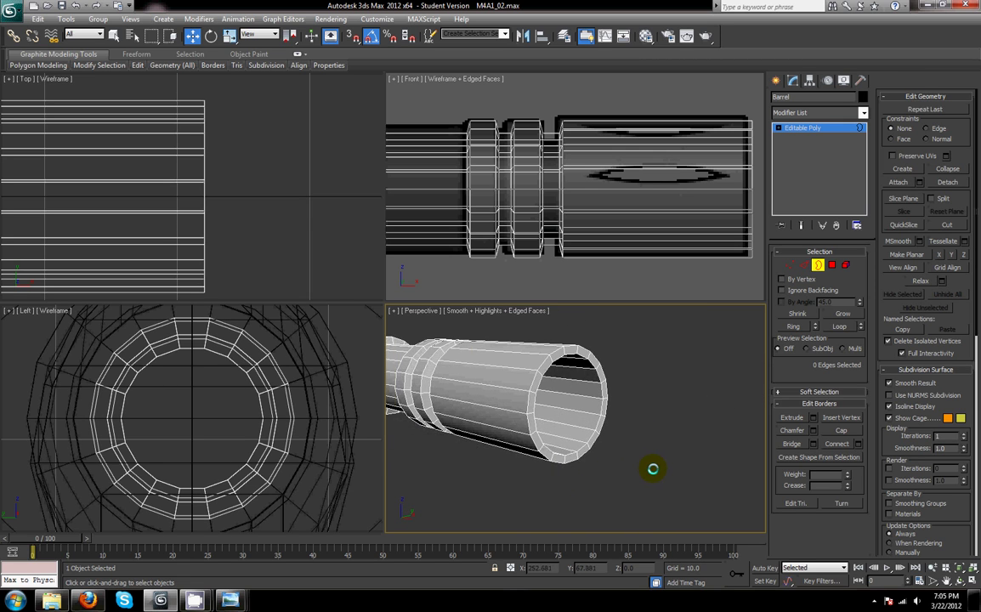
- Select the full ring of polygons forming the bore's inner wall by converting a ring of its edges to faces
click(806, 265)
alt+middle_drag(631, 425, 703, 335)
click(830, 266)
alt+middle_drag(493, 368, 521, 372)
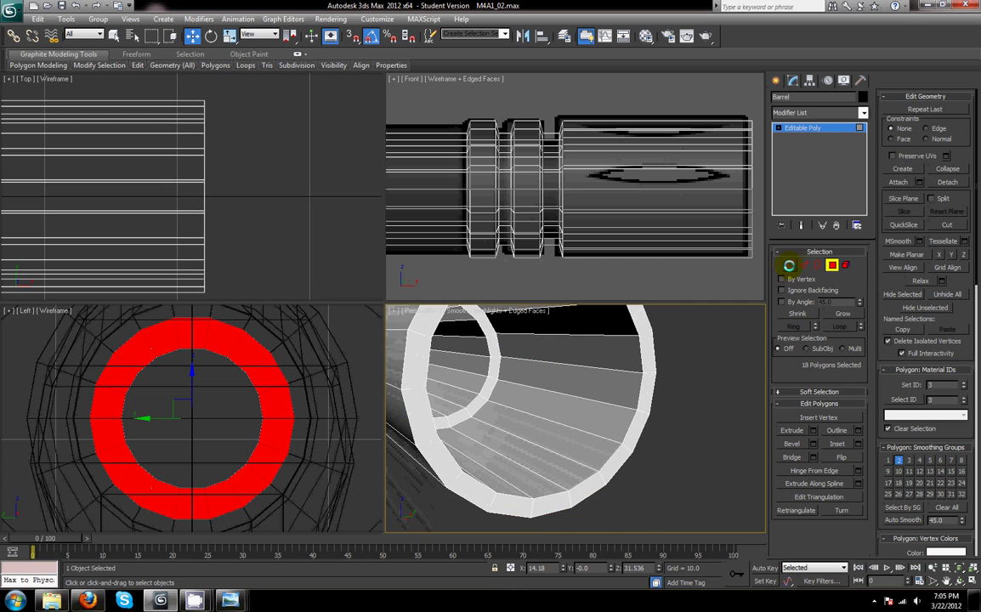
click(804, 265)
click(505, 378)
click(794, 326)
right_click(659, 409)
click(646, 334)
scroll(584, 410, down, 5)
scroll(583, 410, down, 4)
mouse_move(500, 406)
alt+middle_down()
mouse_move(547, 427)
mouse_move(495, 410)
alt+middle_up()
- Try to clone the selected bore wall polygons as an element projecting out of the muzzle
shift+drag(457, 395, 504, 412)
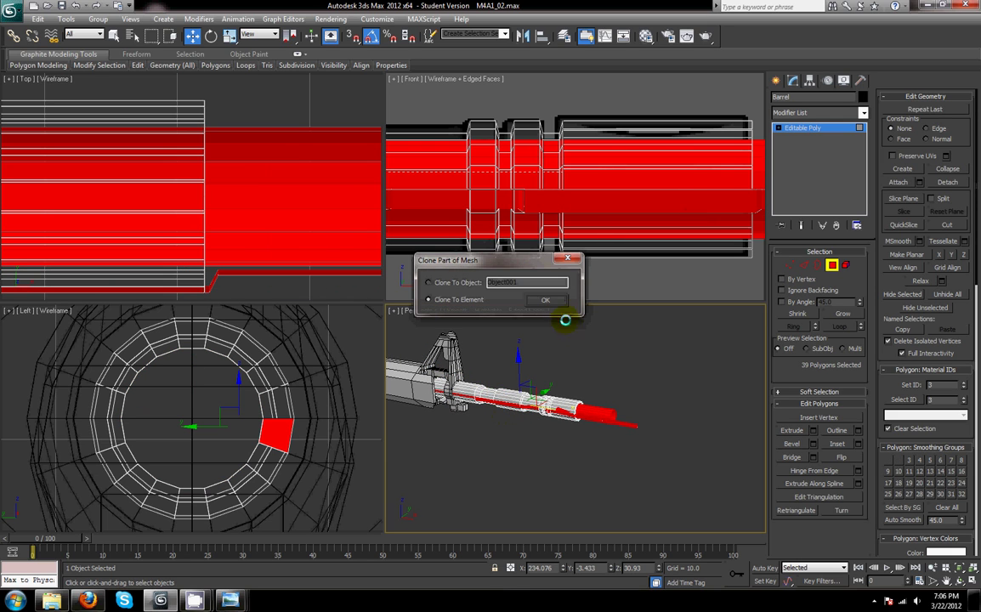
click(547, 300)
key(ctrl+z)
key(ctrl+z)
- Clone the bore wall polygons forward along X as an element past the muzzle, and detach the copy as Suppressor
mouse_move(462, 392)
mouse_down()
mouse_move(574, 405)
mouse_move(749, 456)
mouse_move(543, 411)
mouse_move(690, 366)
mouse_up()
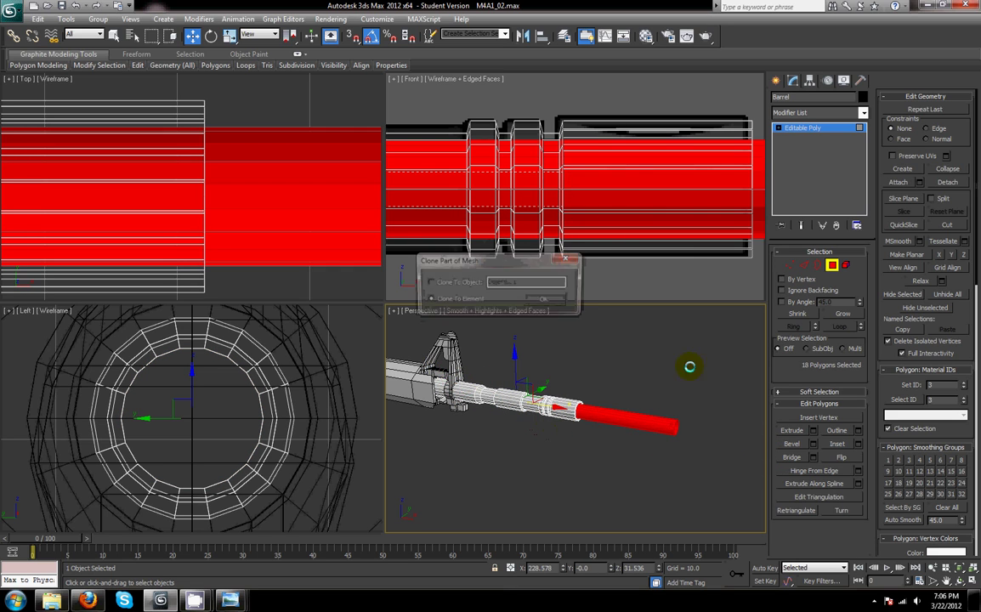
click(545, 300)
scroll(654, 374, down, 5)
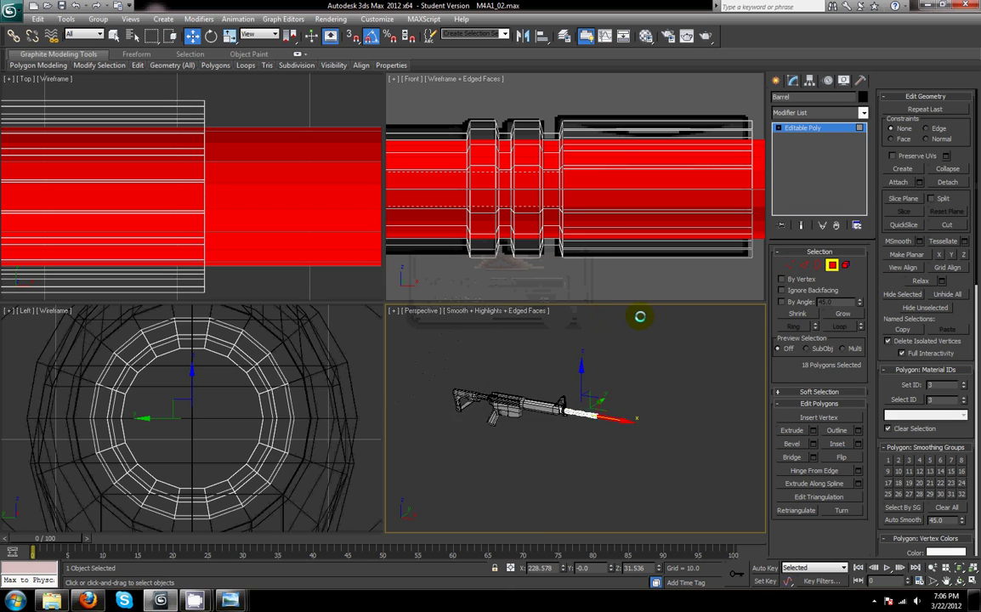
click(935, 176)
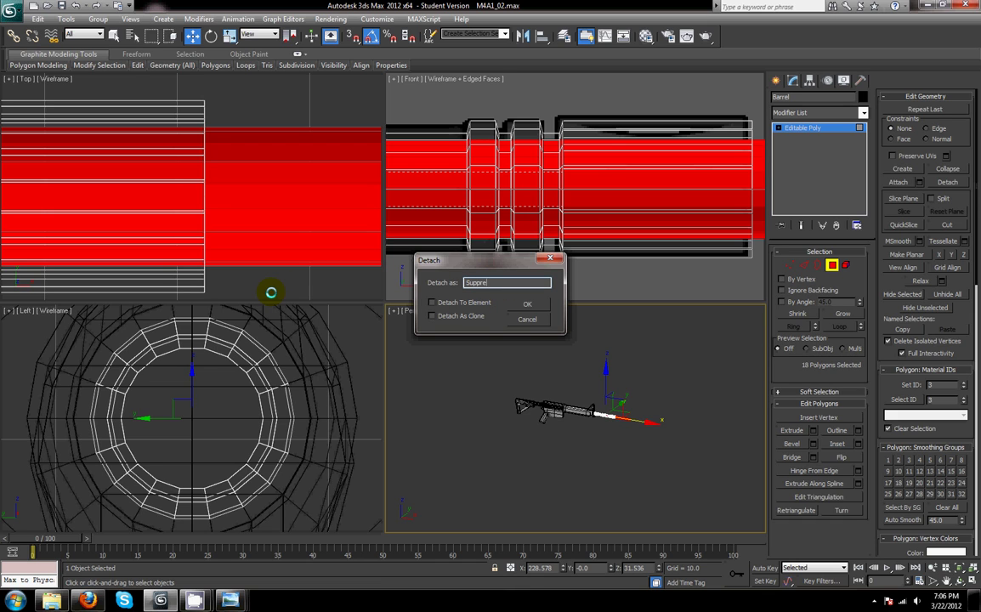
click(523, 302)
scroll(533, 213, down, 3)
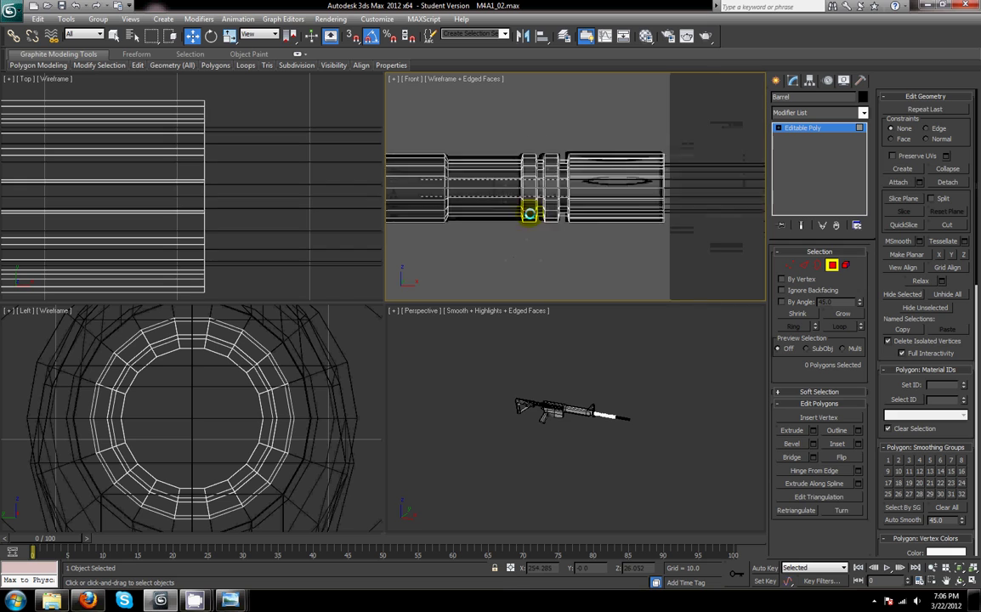
- Move the rear vertices of the Suppressor forward to the rear edge of the flash hider, at X about 262.4
click(787, 264)
scroll(705, 227, up, 2)
scroll(615, 217, down, 3)
click(787, 264)
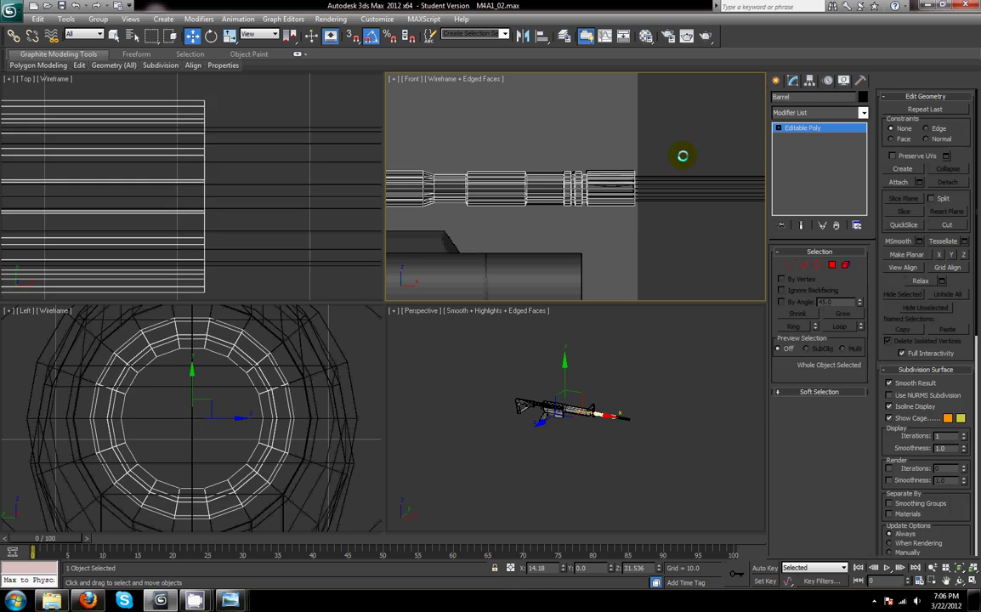
click(682, 156)
click(790, 263)
scroll(645, 169, down, 3)
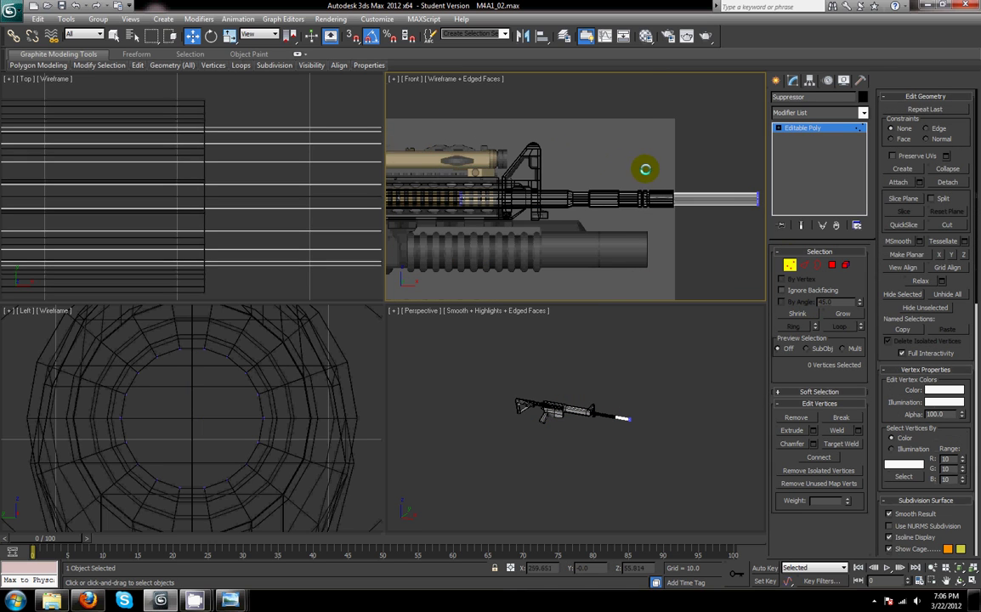
drag(498, 198, 692, 226)
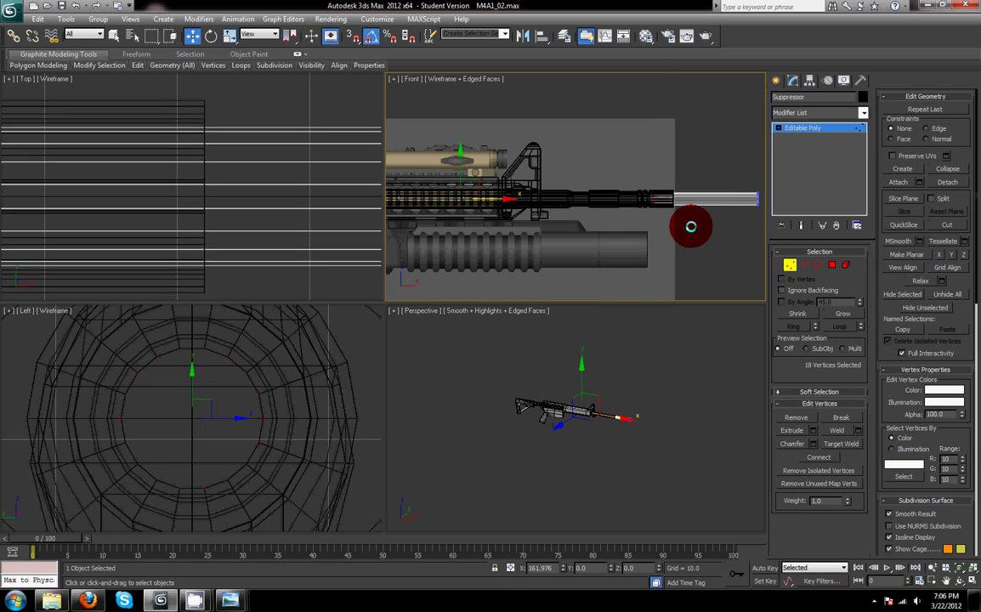
scroll(573, 228, up, 5)
scroll(551, 185, up, 6)
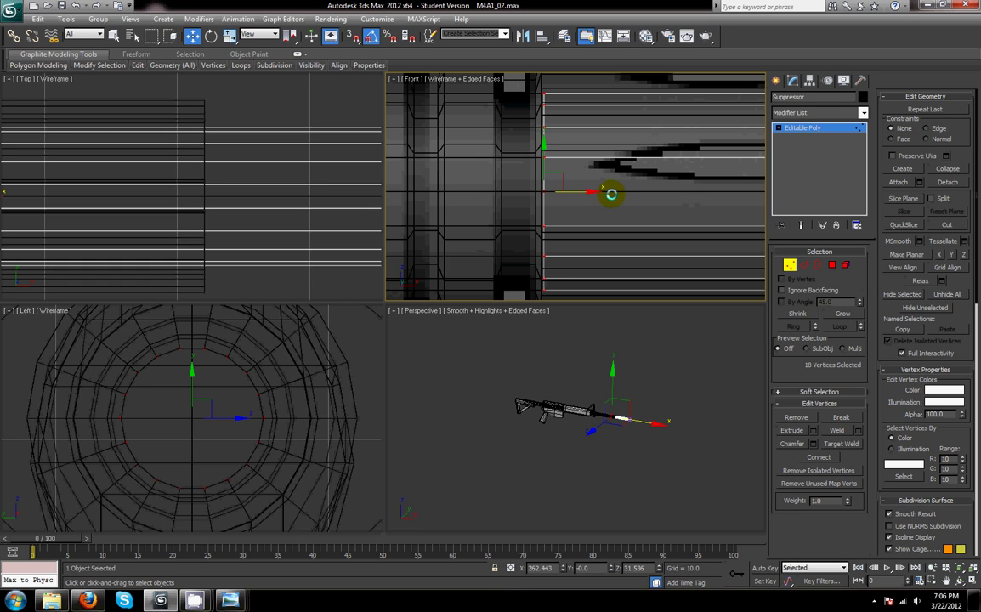
- Select the open borders at both ends of the Suppressor and scale a copy of them outward to form narrow end rims
scroll(519, 184, down, 6)
alt+middle_drag(650, 366, 564, 403)
scroll(610, 429, up, 8)
scroll(602, 372, up, 3)
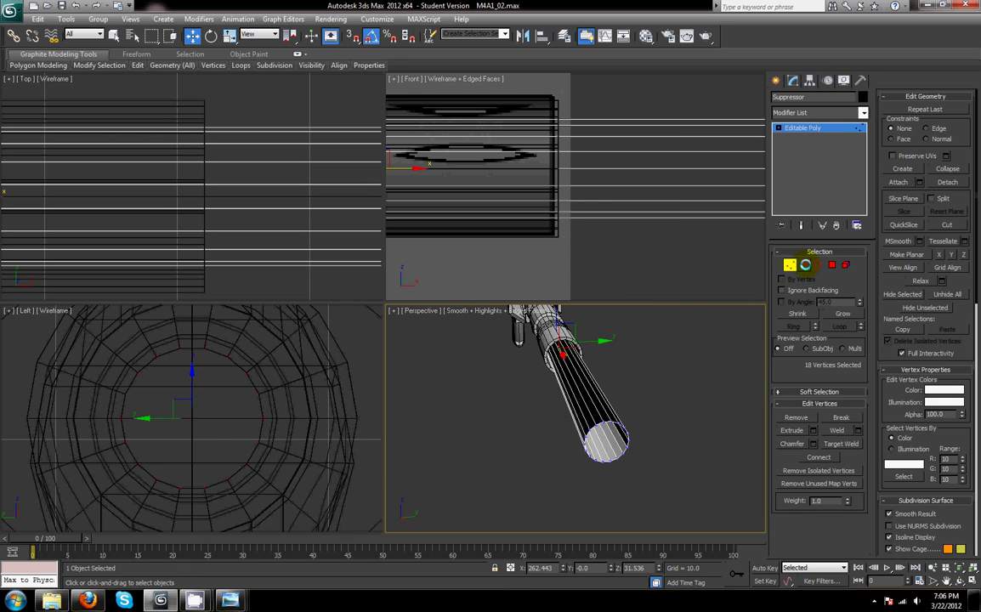
click(805, 265)
click(615, 427)
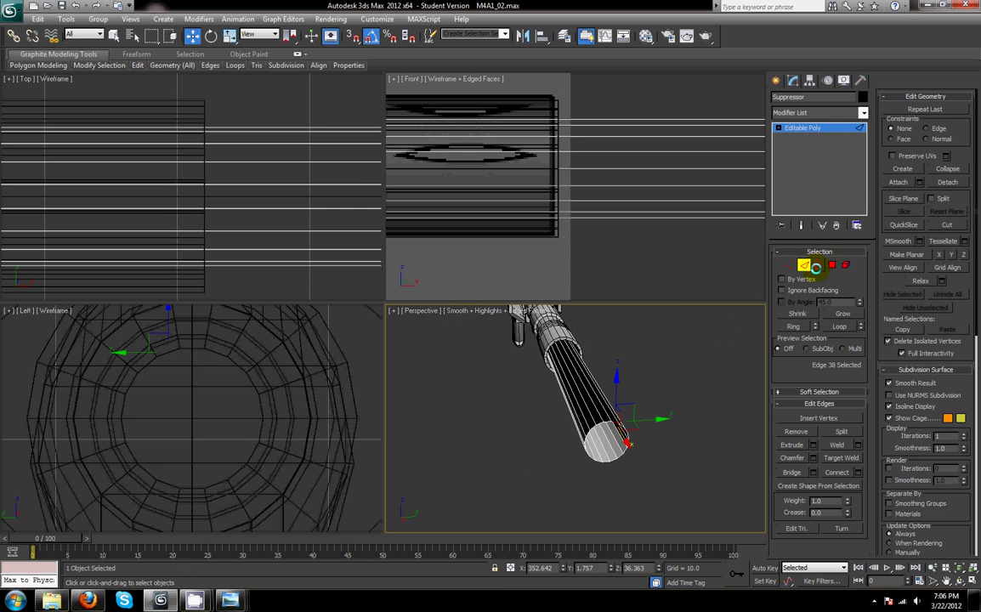
click(816, 266)
click(612, 420)
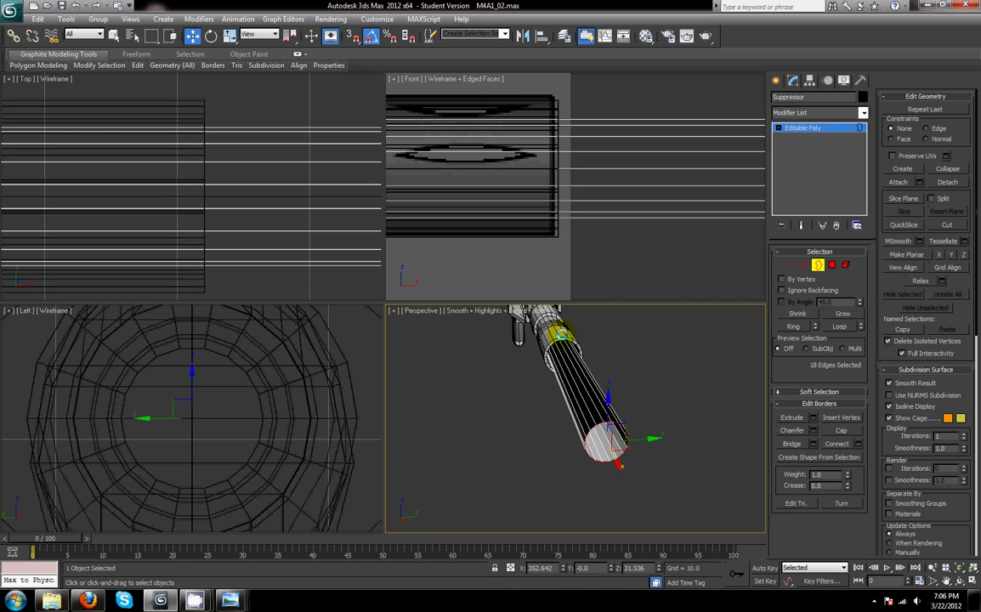
mouse_move(612, 383)
alt+middle_down()
mouse_move(607, 352)
mouse_move(609, 366)
alt+middle_up()
scroll(609, 366, up, 5)
scroll(613, 376, down, 5)
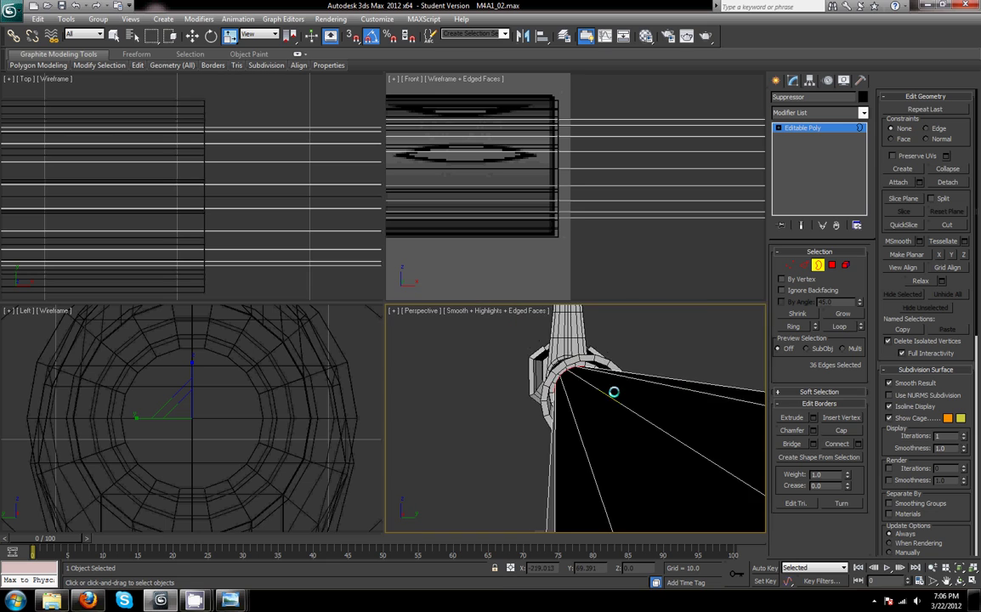
shift+drag(582, 389, 578, 383)
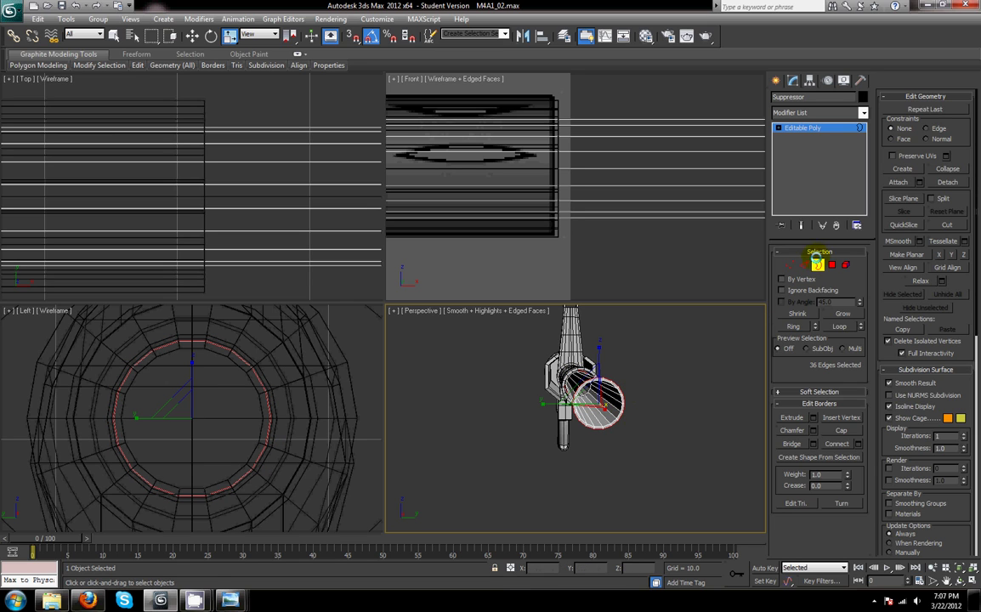
- Hide all objects except the barrel and the Suppressor
click(817, 265)
alt+middle_drag(532, 397, 569, 409)
ctrl+click(544, 369)
right_click(543, 364)
click(579, 318)
scroll(574, 397, up, 5)
scroll(570, 410, up, 4)
click(214, 392)
click(237, 365)
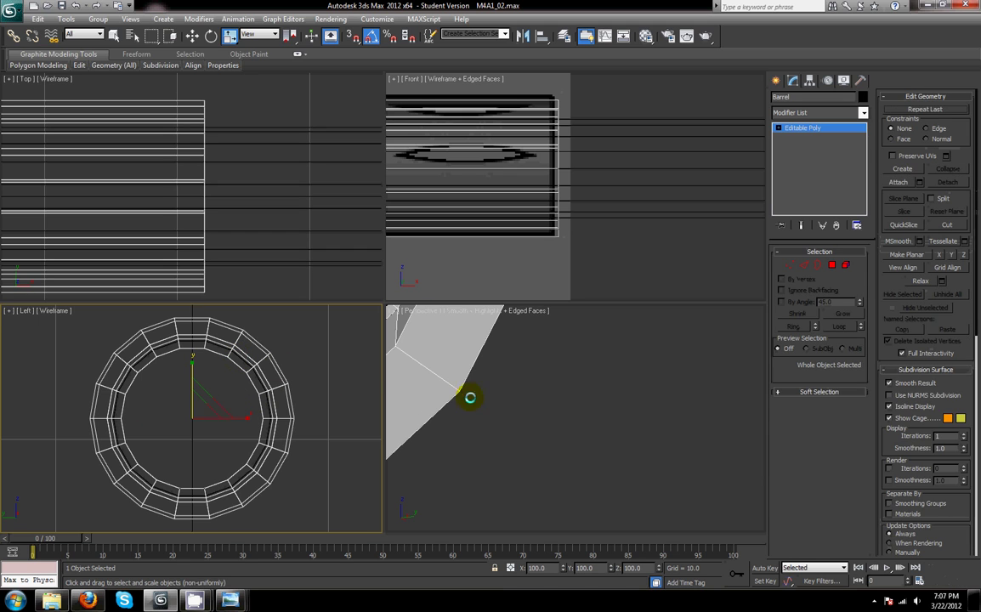
scroll(493, 406, down, 8)
scroll(544, 357, down, 3)
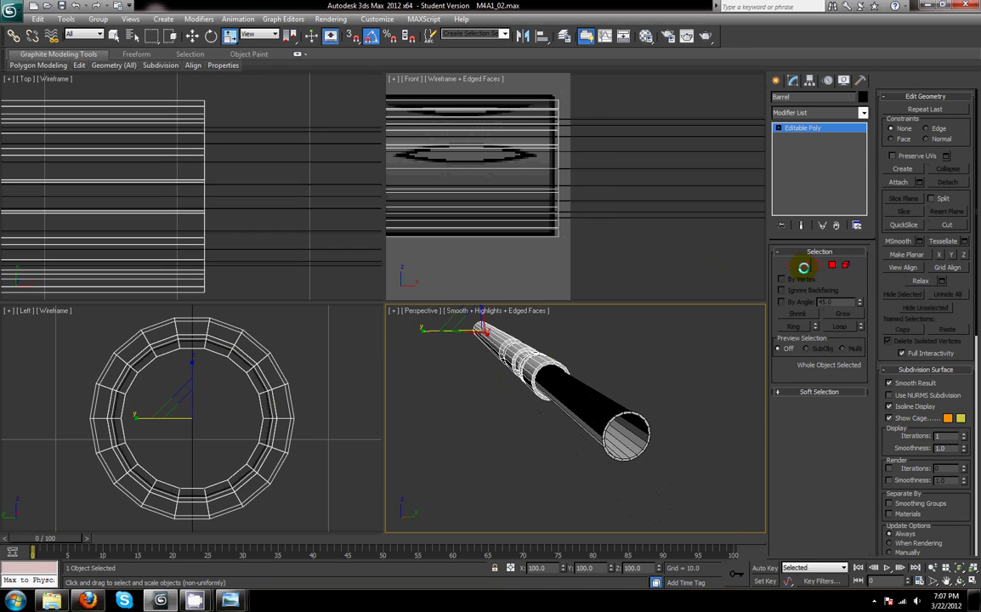
- Bridge the front and rear rim borders of the Suppressor to create its outer wall
click(816, 265)
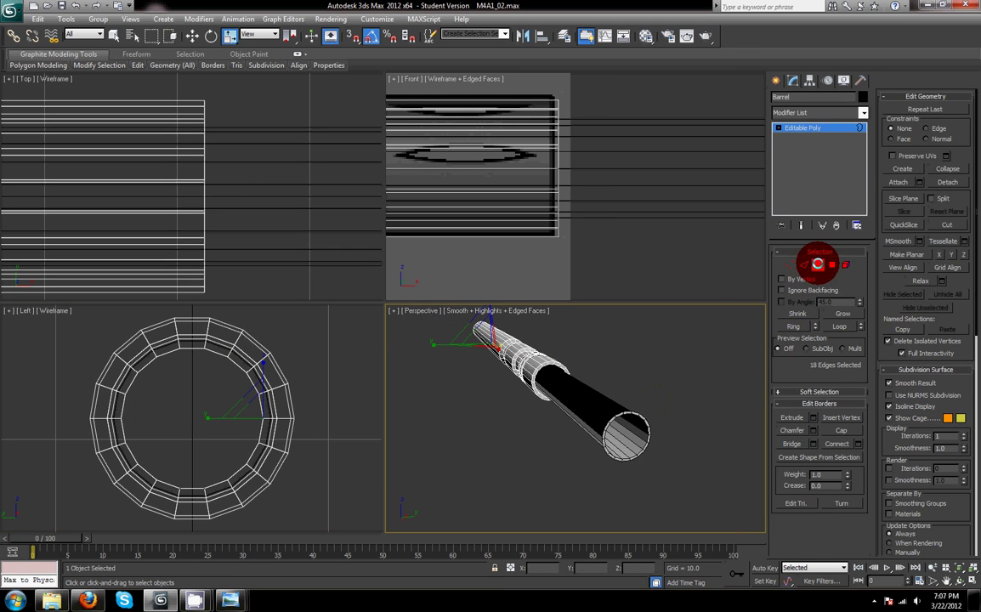
click(657, 394)
click(628, 408)
click(817, 265)
click(792, 442)
click(703, 431)
alt+middle_drag(701, 428, 665, 391)
scroll(669, 416, up, 5)
alt+middle_drag(670, 430, 691, 421)
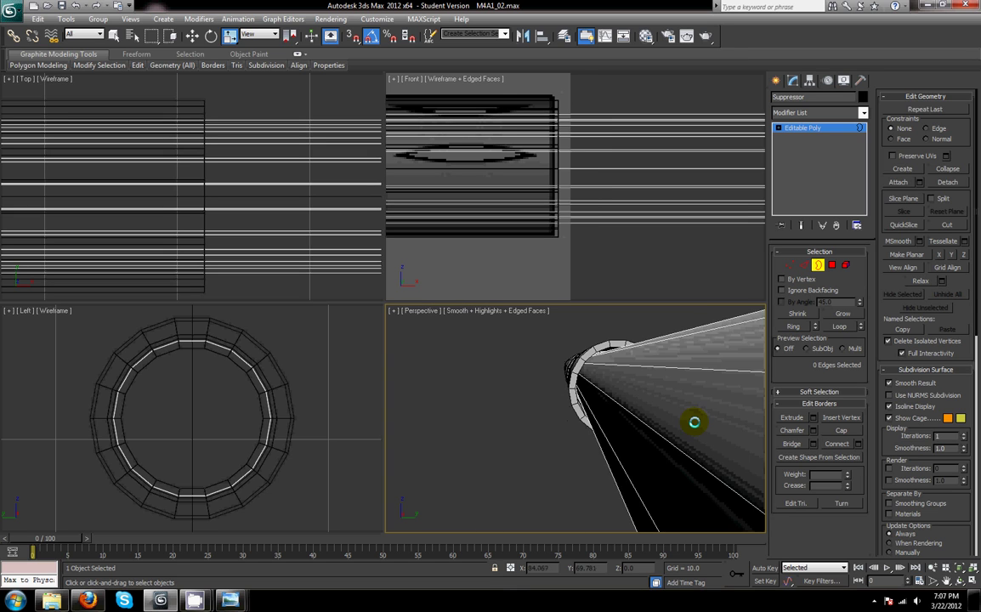
- Scale the outer edge loops at both ends of the Suppressor to 106% in Y and Z
key(ctrl+a)
scroll(669, 329, down, 5)
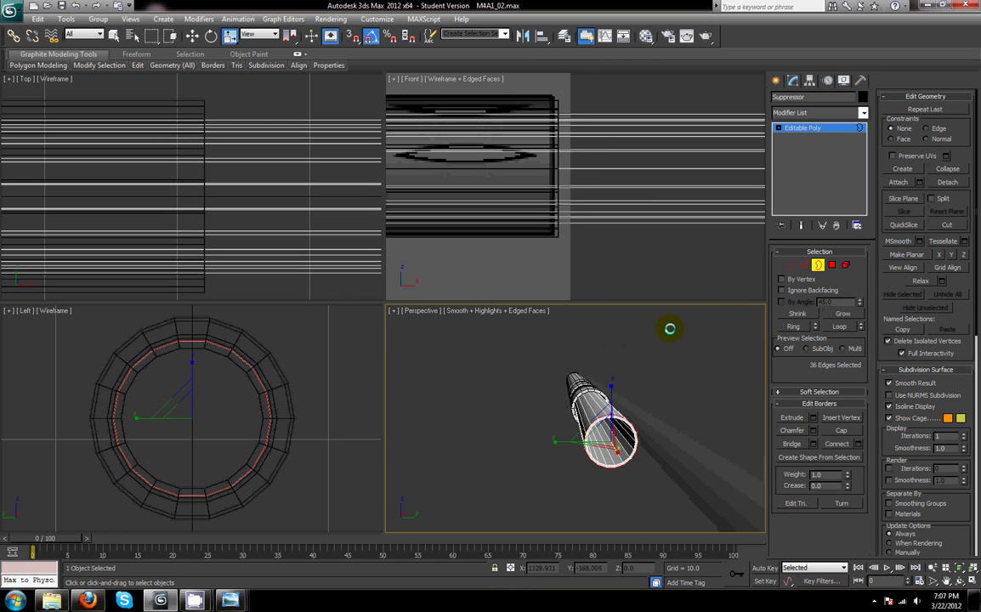
drag(604, 403, 603, 398)
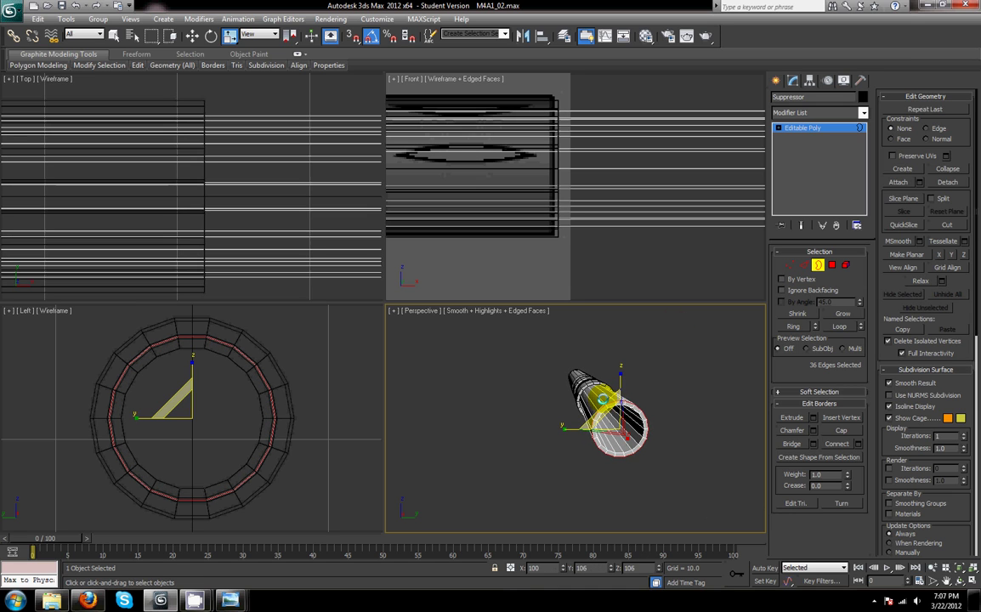
scroll(655, 385, up, 5)
mouse_move(655, 385)
alt+middle_down()
mouse_move(642, 412)
mouse_move(647, 376)
mouse_move(574, 360)
mouse_move(565, 400)
mouse_move(525, 409)
mouse_move(592, 410)
alt+middle_up()
scroll(540, 410, down, 5)
scroll(525, 410, up, 2)
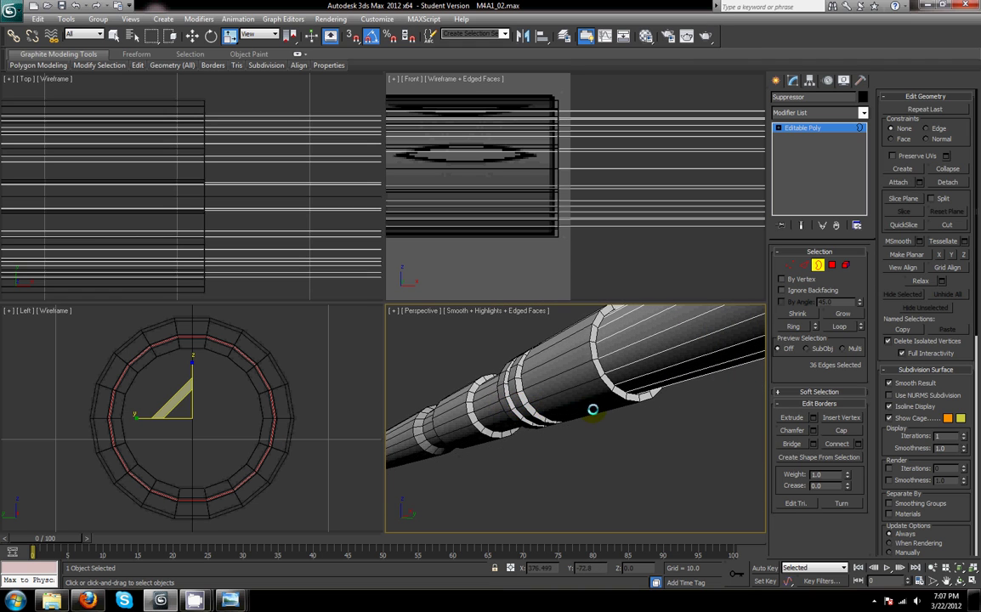
click(679, 414)
click(788, 266)
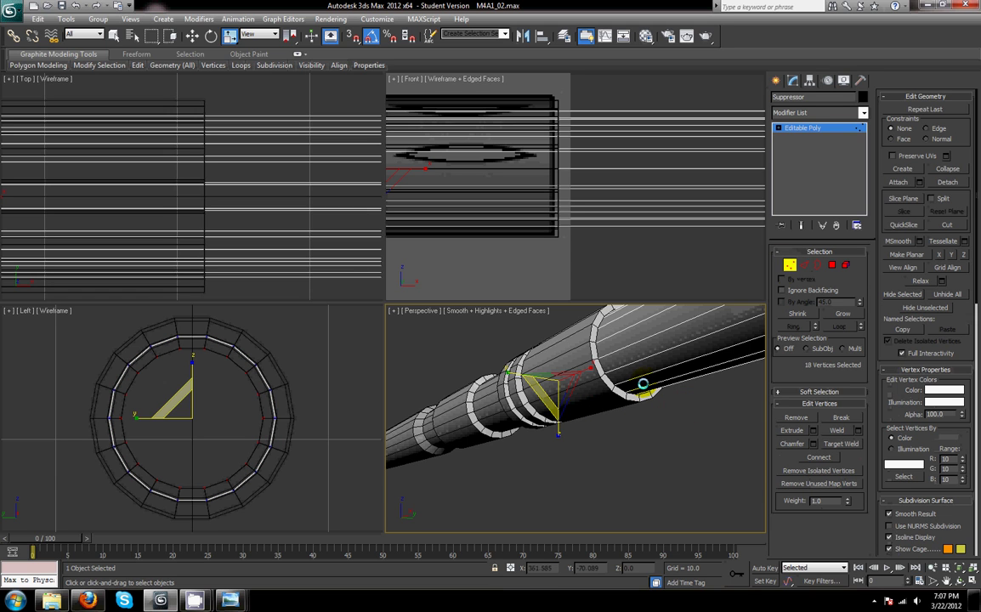
click(612, 391)
drag(531, 370, 598, 426)
key(z)
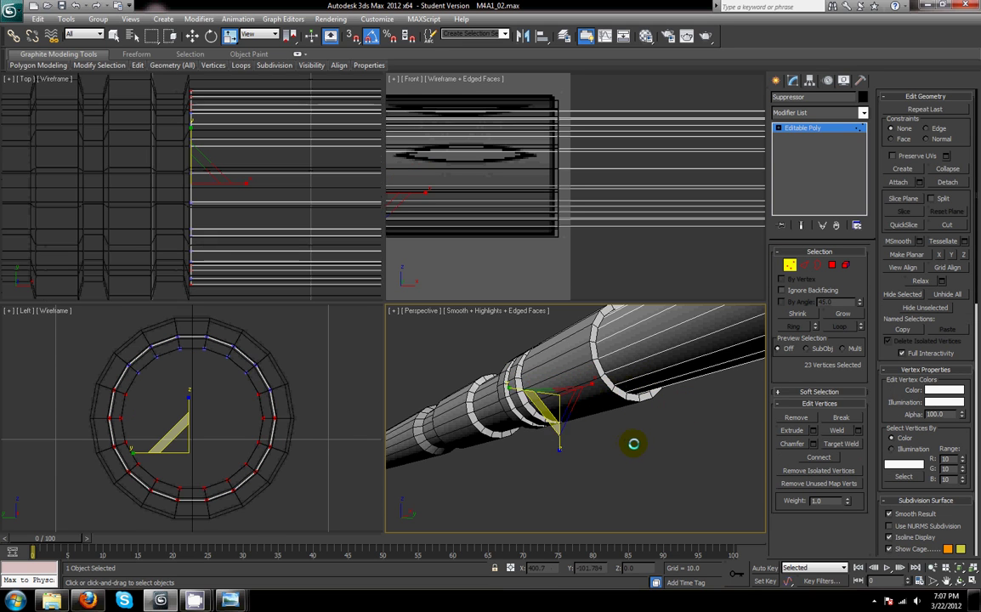
middle_drag(624, 427, 618, 456)
- Maximize the perspective view and connect the Suppressor's lengthwise edges with one new edge loop
key(alt+w)
click(818, 266)
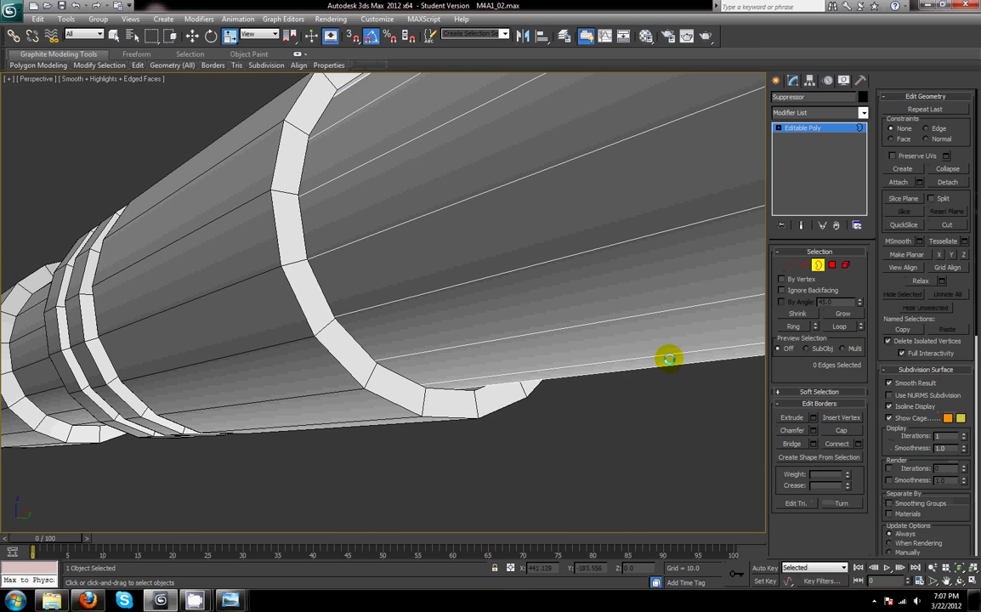
key(z)
alt+middle_drag(624, 324, 679, 339)
click(803, 265)
key(ctrl+a)
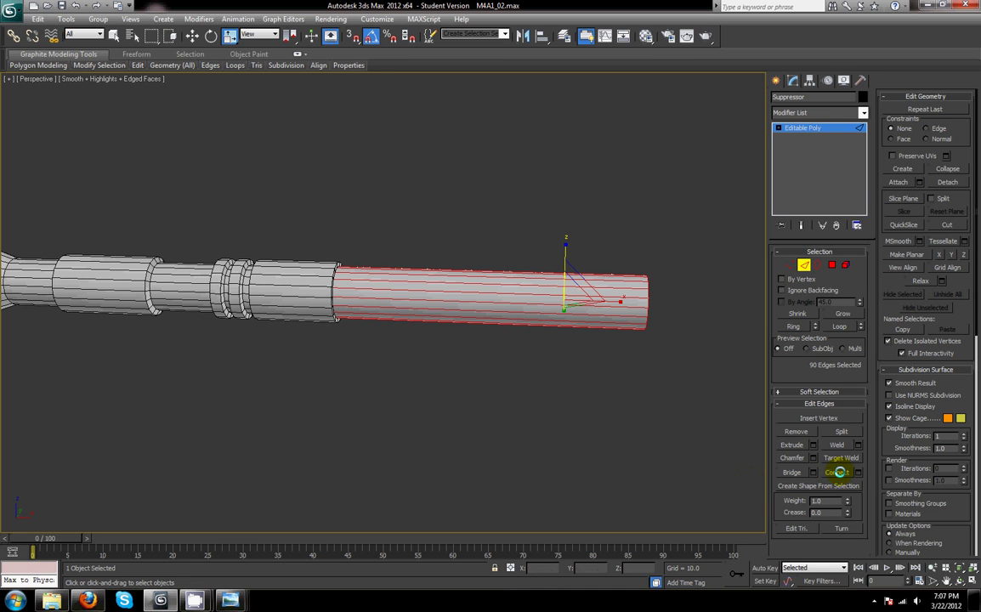
click(838, 472)
click(454, 278)
- Move the Suppressor's new edge loop back along X, close to the front of the flash hider
key(w)
scroll(499, 364, up, 5)
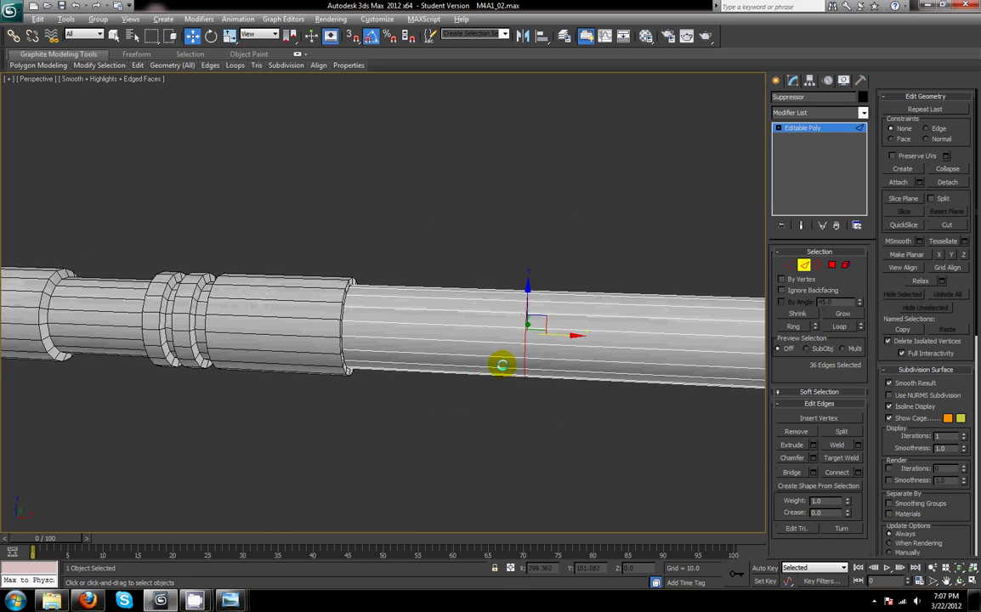
drag(556, 334, 403, 339)
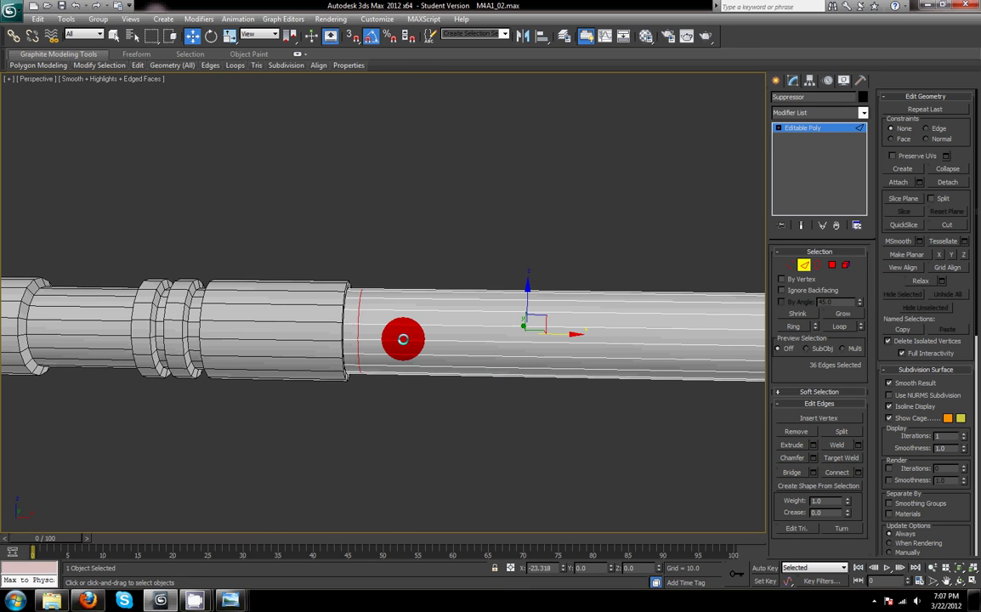
scroll(440, 352, up, 3)
middle_drag(440, 352, 496, 325)
middle_drag(586, 310, 408, 312)
scroll(408, 313, down, 3)
- Try to extrude the Suppressor's outer wall polygons outward to thicken the body
click(820, 265)
click(834, 262)
alt+middle_drag(710, 269, 857, 497)
click(813, 431)
alt+middle_drag(548, 417, 577, 416)
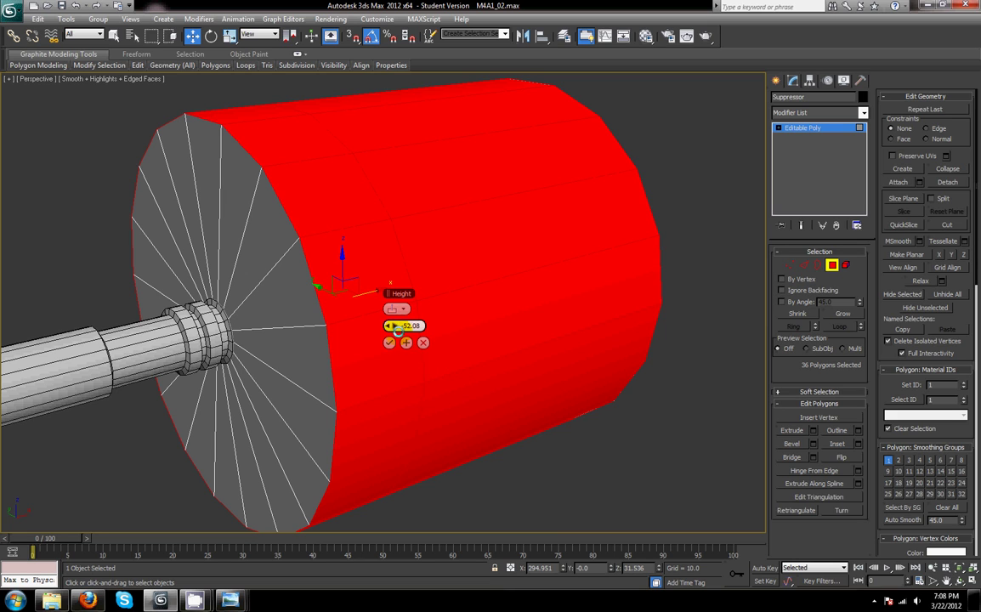
right_click(392, 326)
drag(390, 326, 436, 333)
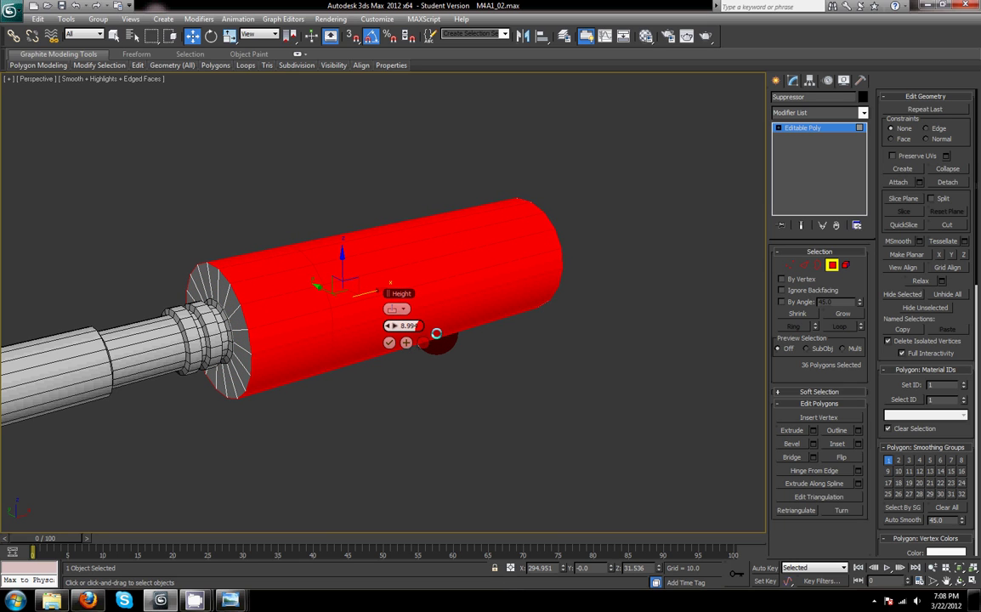
drag(434, 333, 416, 339)
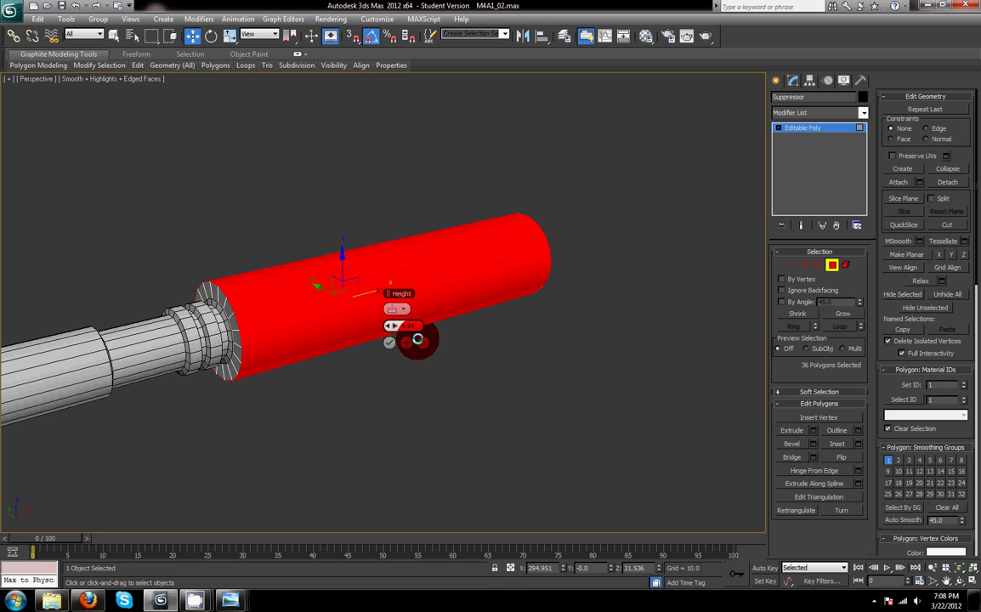
alt+middle_drag(590, 386, 546, 372)
click(392, 344)
alt+middle_drag(653, 381, 565, 364)
scroll(585, 379, up, 3)
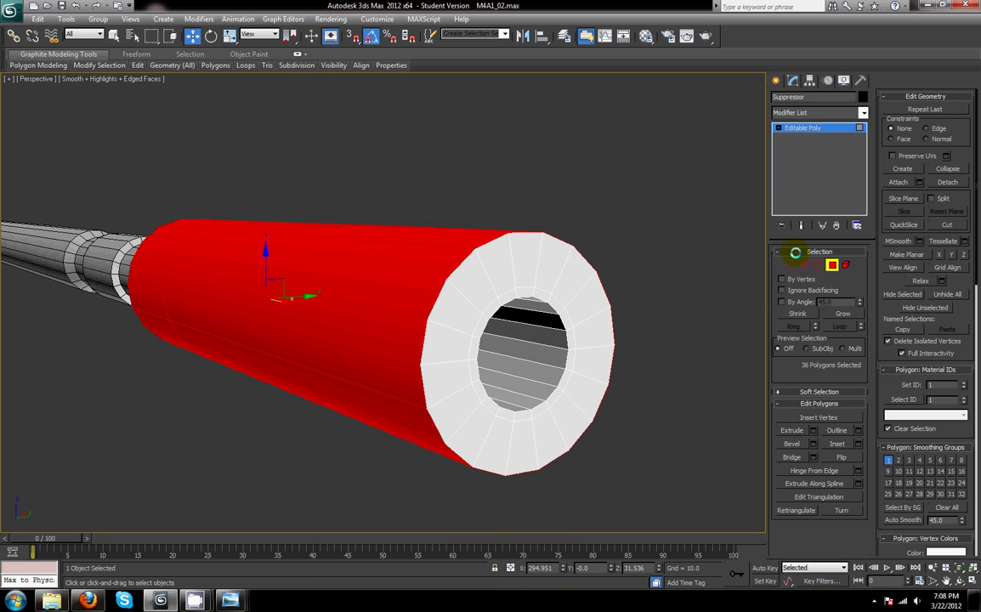
click(803, 265)
click(503, 293)
click(839, 325)
scroll(612, 327, down, 3)
scroll(609, 327, up, 3)
alt+middle_drag(608, 326, 665, 317)
scroll(600, 323, down, 2)
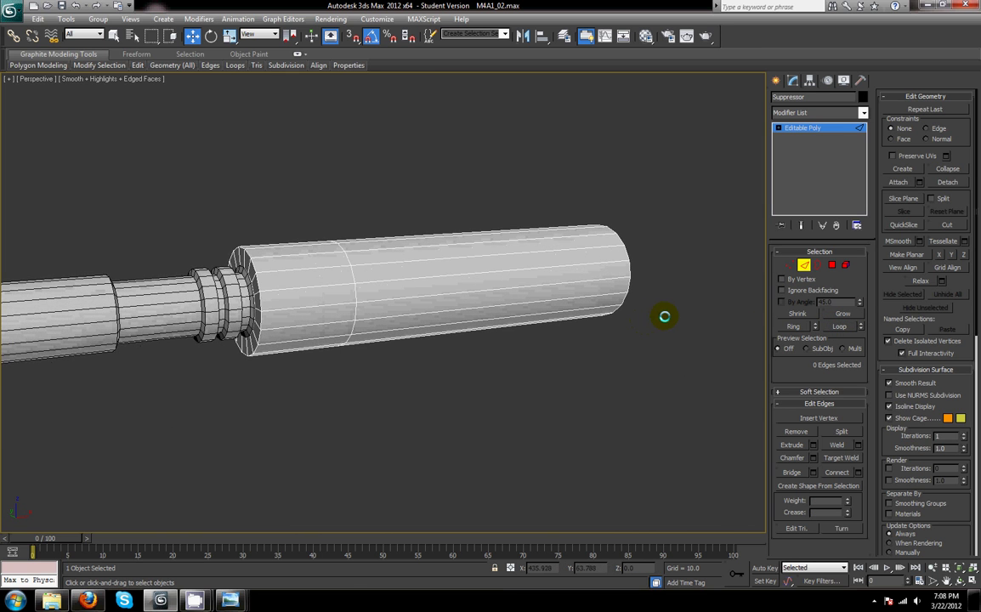
- Undo the wall extrusion and the added edge loop on the Suppressor, and clear the polygon selection
key(ctrl+z)
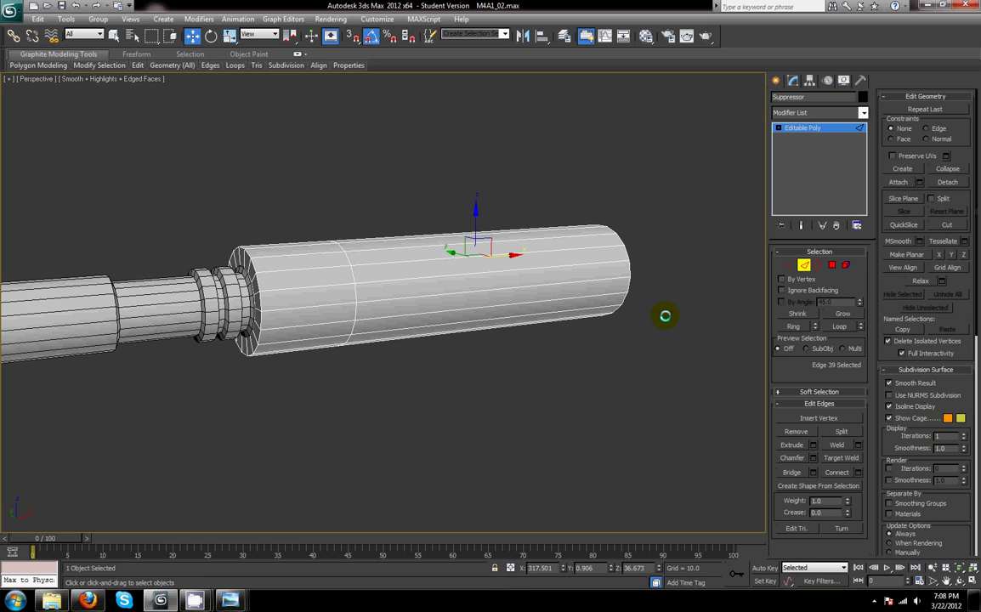
alt+middle_drag(604, 313, 889, 296)
key(ctrl+z)
key(ctrl+z)
key(ctrl+z)
ctrl+click(829, 266)
alt+middle_drag(723, 450, 574, 342)
click(516, 335)
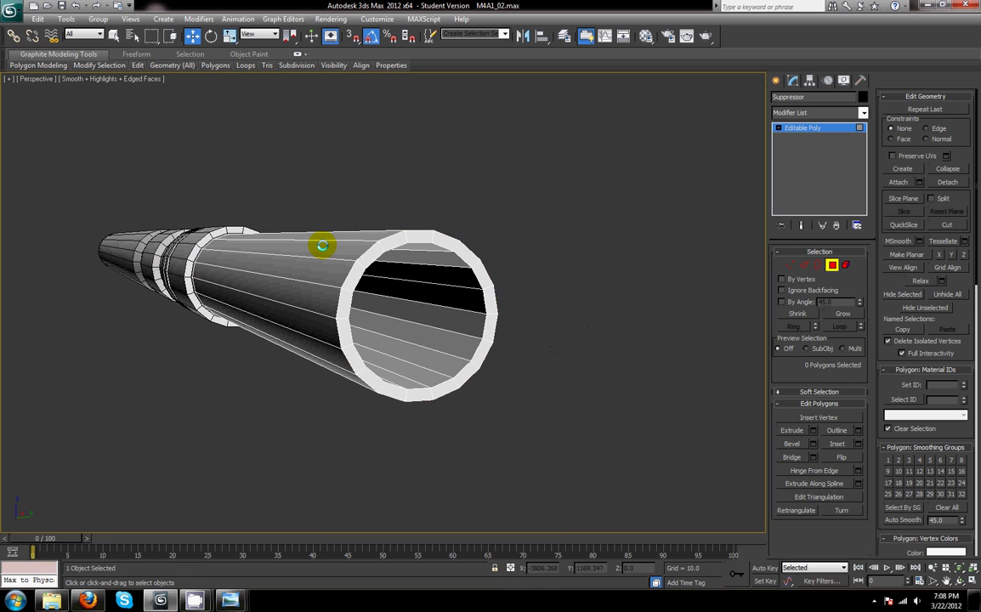
- Select the ring of lengthwise edges on the Suppressor's outer wall and convert it to a polygon selection for extruding
click(803, 265)
click(350, 241)
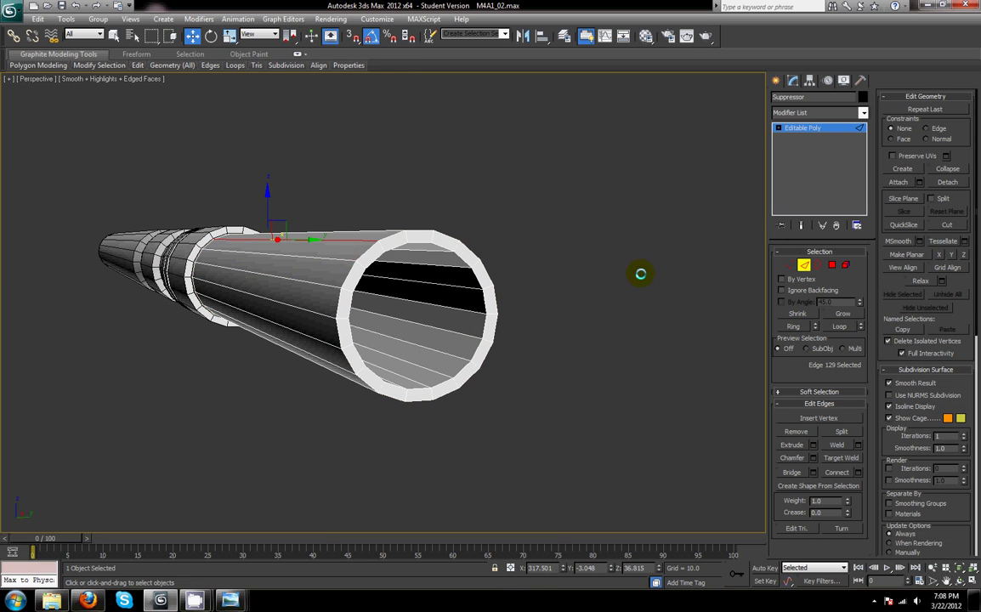
click(797, 325)
right_click(583, 318)
alt+middle_drag(476, 255, 561, 293)
alt+middle_drag(478, 385, 549, 380)
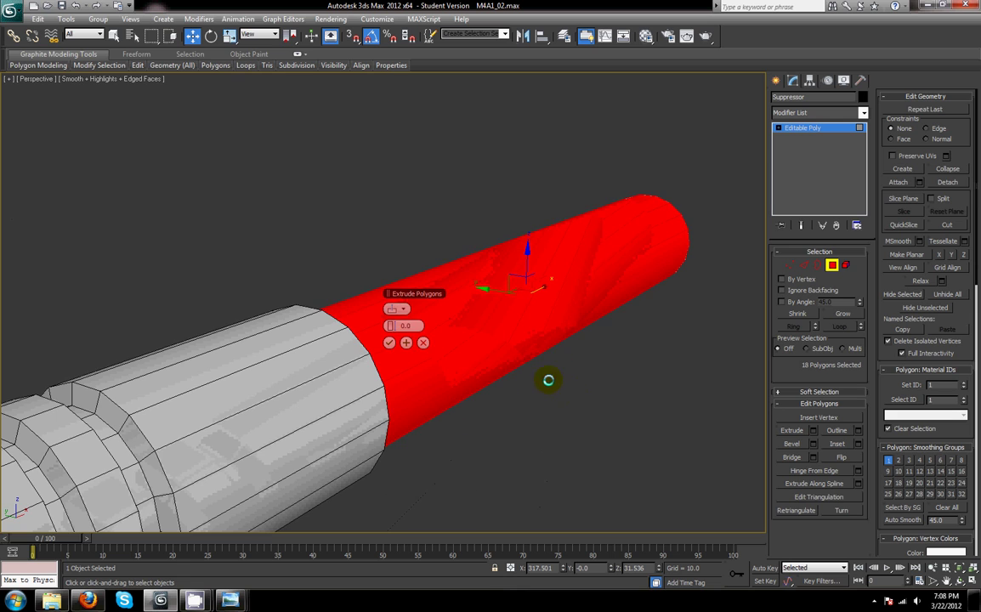
mouse_move(391, 325)
mouse_down()
mouse_move(419, 333)
mouse_move(402, 333)
mouse_move(408, 337)
mouse_up()
scroll(499, 325, down, 4)
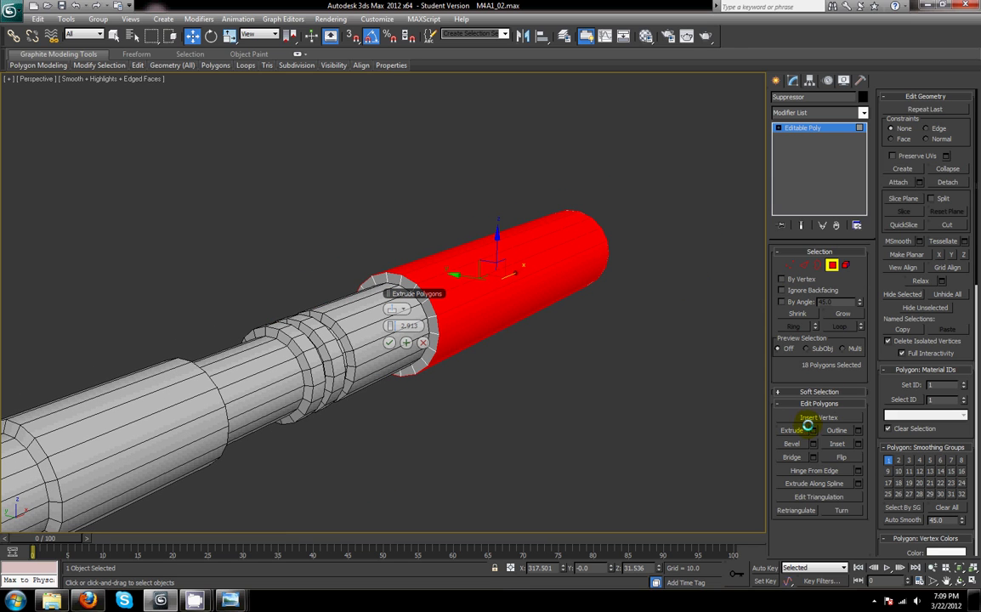
click(406, 341)
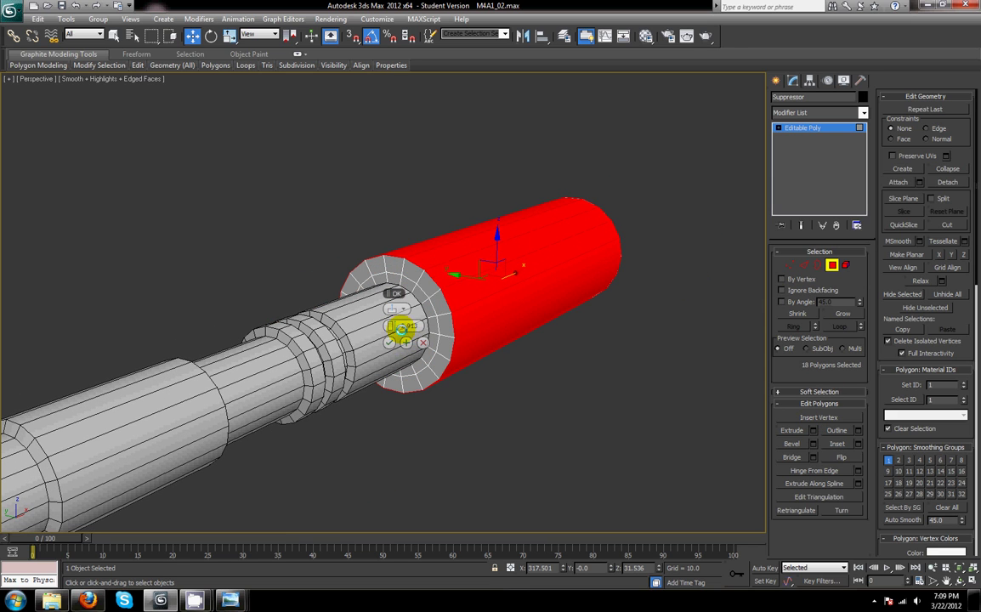
click(393, 310)
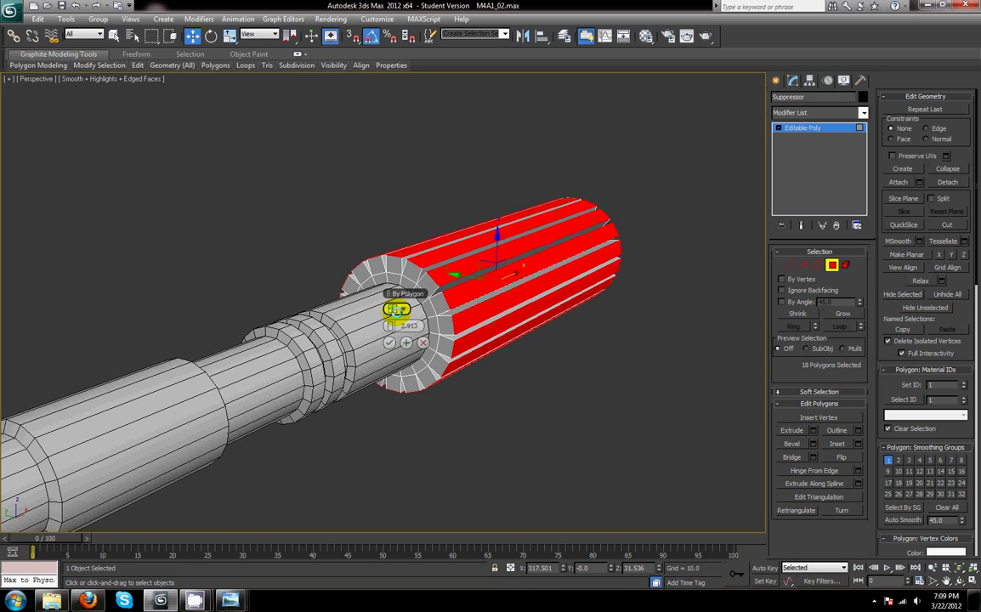
key(ctrl+z)
drag(393, 326, 400, 326)
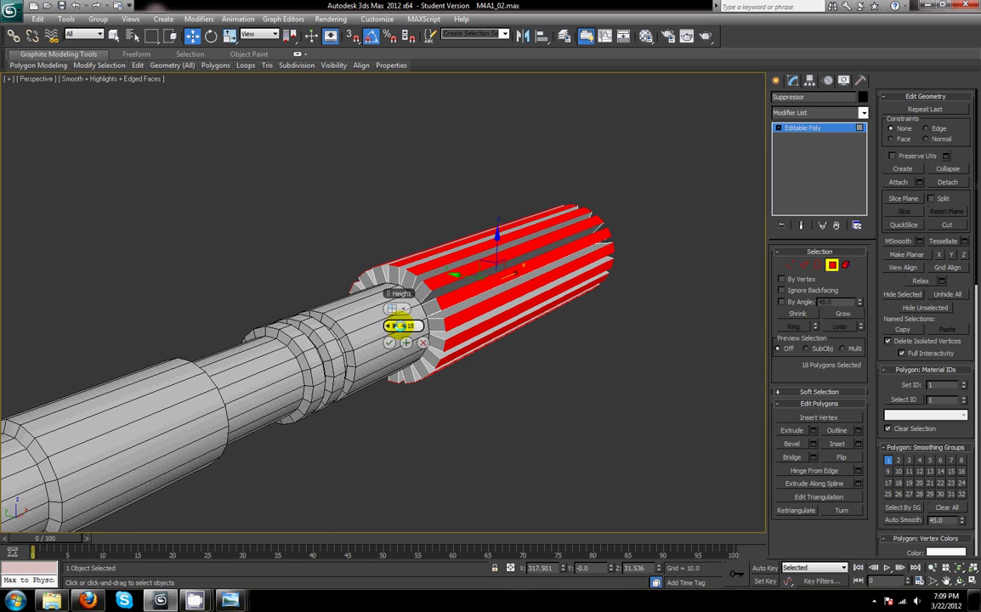
click(393, 310)
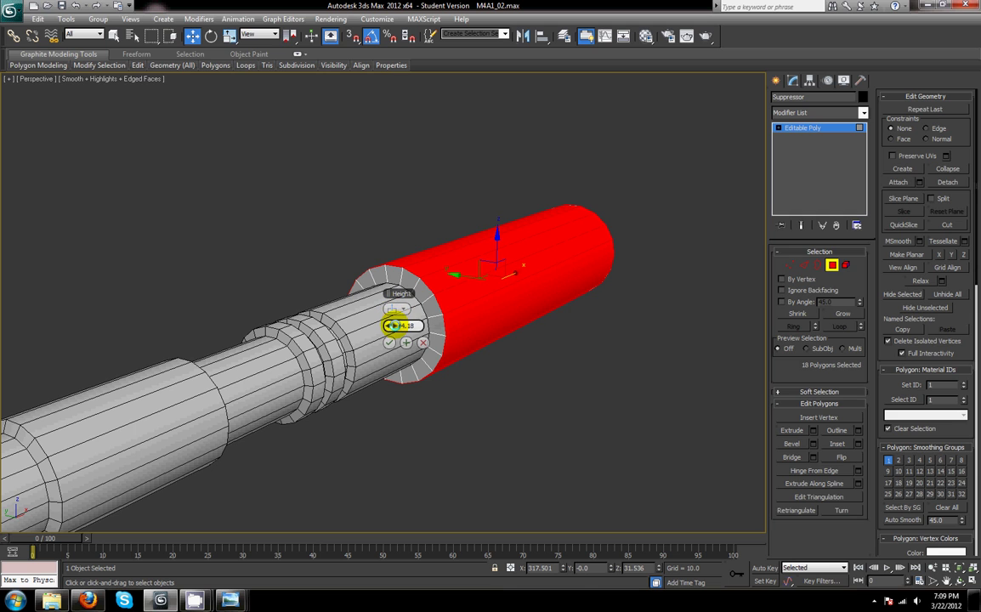
mouse_move(454, 343)
alt+middle_down()
mouse_move(469, 343)
mouse_move(441, 343)
mouse_move(460, 344)
mouse_move(460, 359)
alt+middle_up()
scroll(460, 344, up, 4)
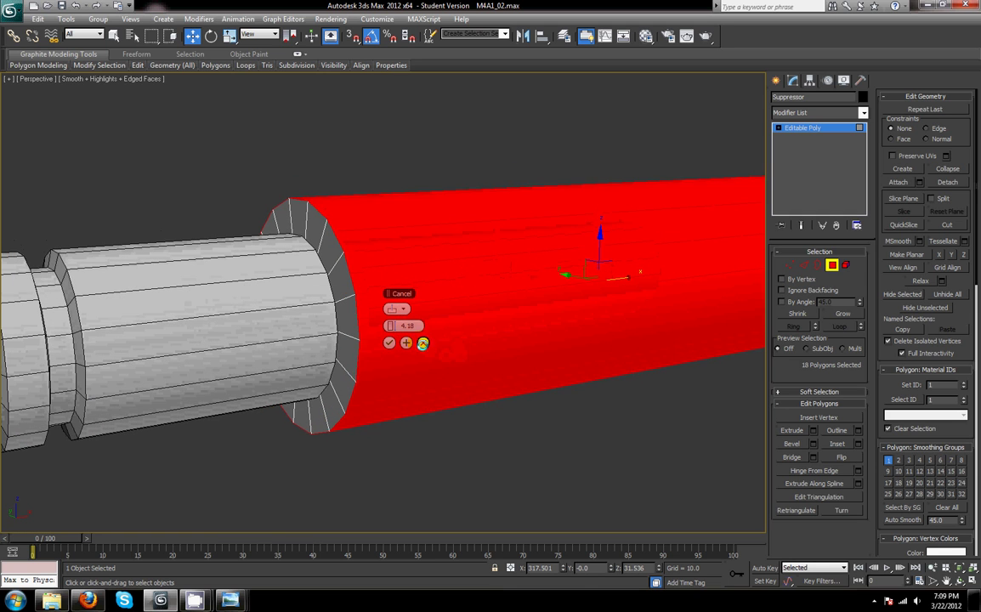
click(423, 344)
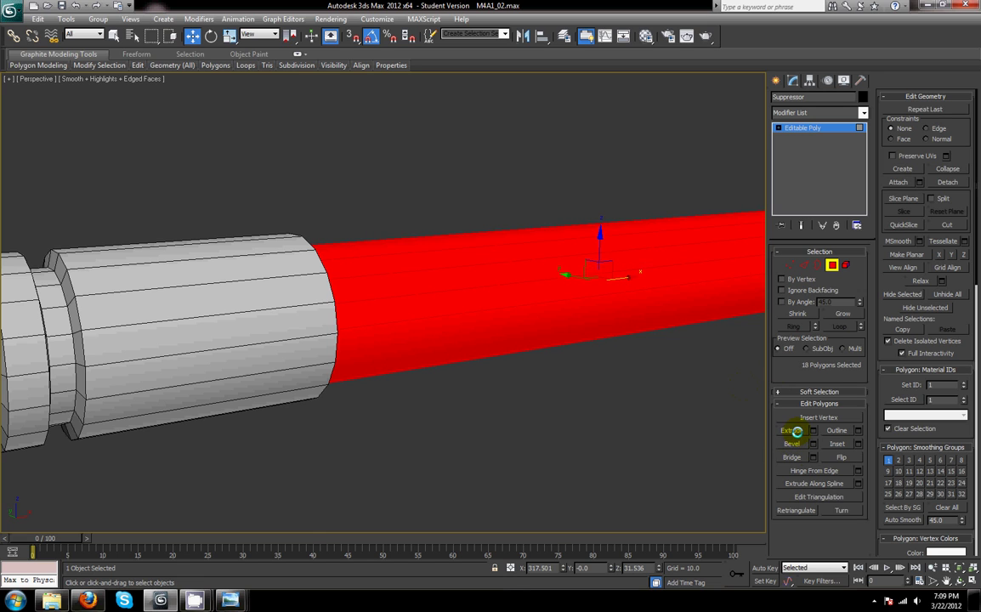
- Extrude the Suppressor's selected outer wall polygons outward as a group to form a much thicker body
alt+middle_drag(480, 323, 525, 304)
scroll(395, 304, down, 5)
- Select the outer ring of polygons on the Suppressor's rear end face and extrude it a short way toward the flash hider
click(802, 265)
click(383, 263)
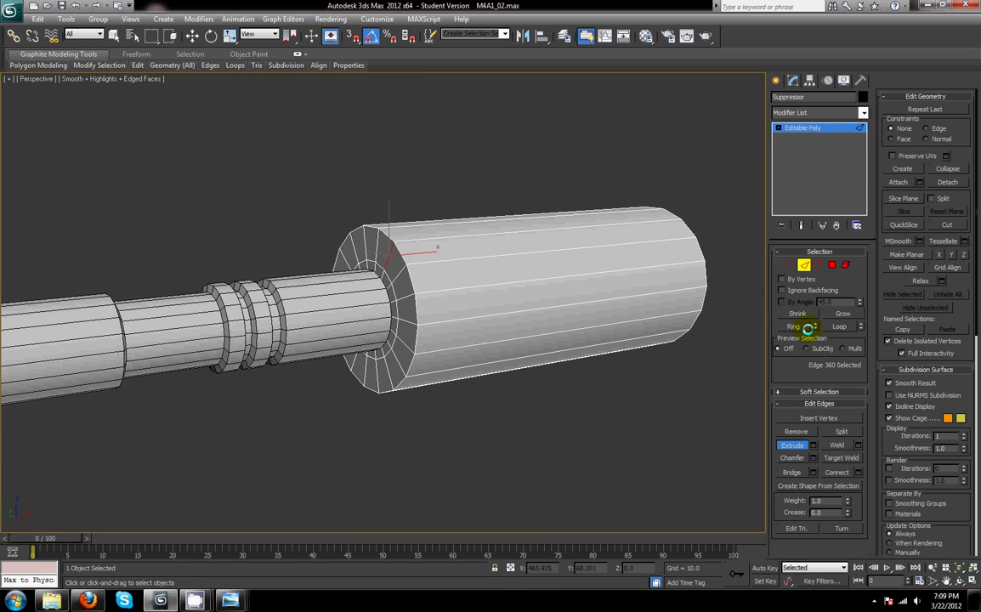
click(790, 326)
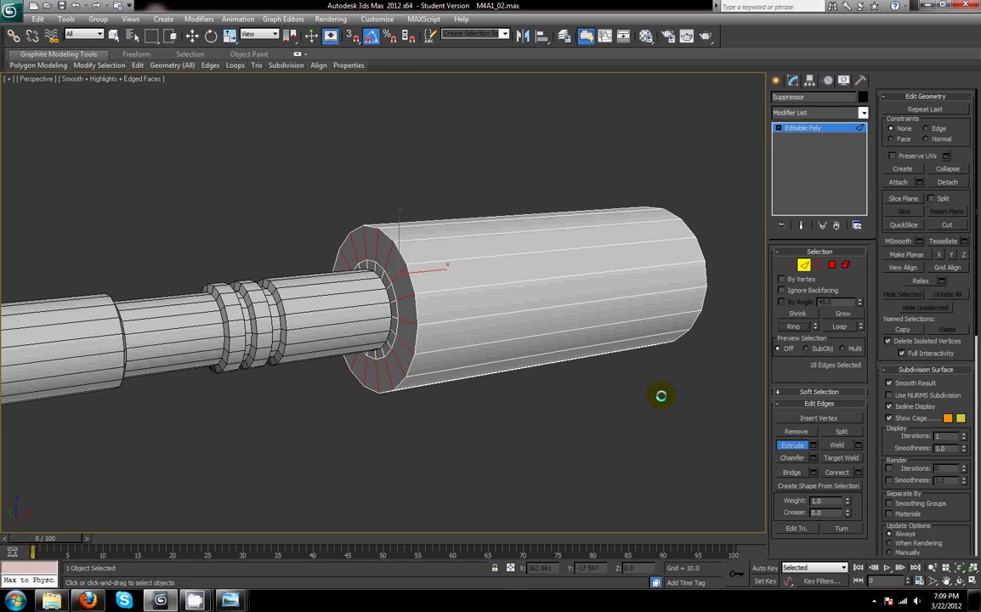
right_click(545, 283)
click(523, 206)
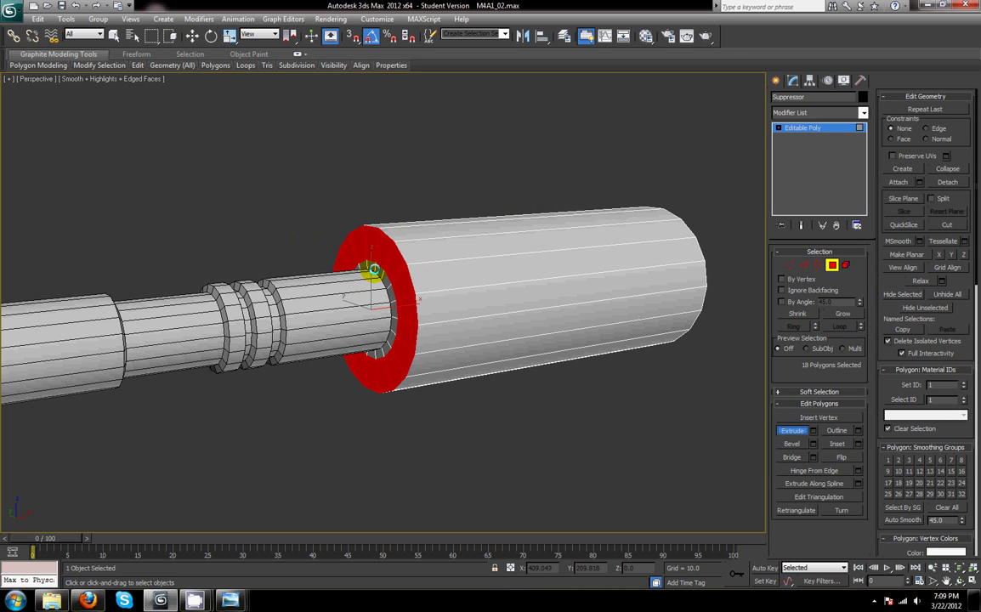
drag(387, 267, 387, 232)
alt+middle_drag(422, 286, 516, 271)
scroll(425, 281, up, 3)
scroll(460, 284, down, 3)
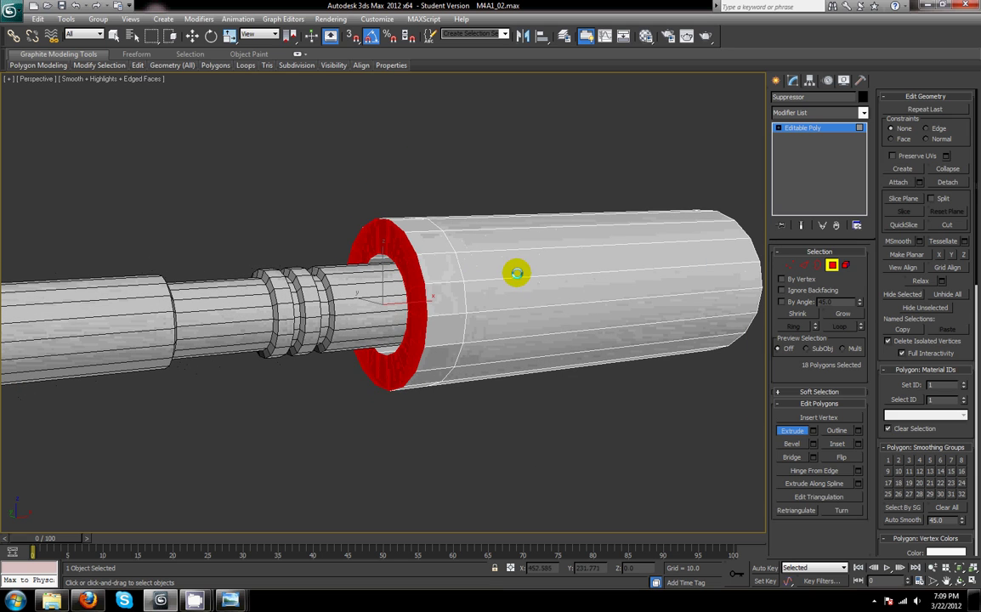
- Scale the outer edge loop of the Suppressor's rear end to about 72% in Y and Z to form a tapered shoulder
click(804, 264)
click(411, 249)
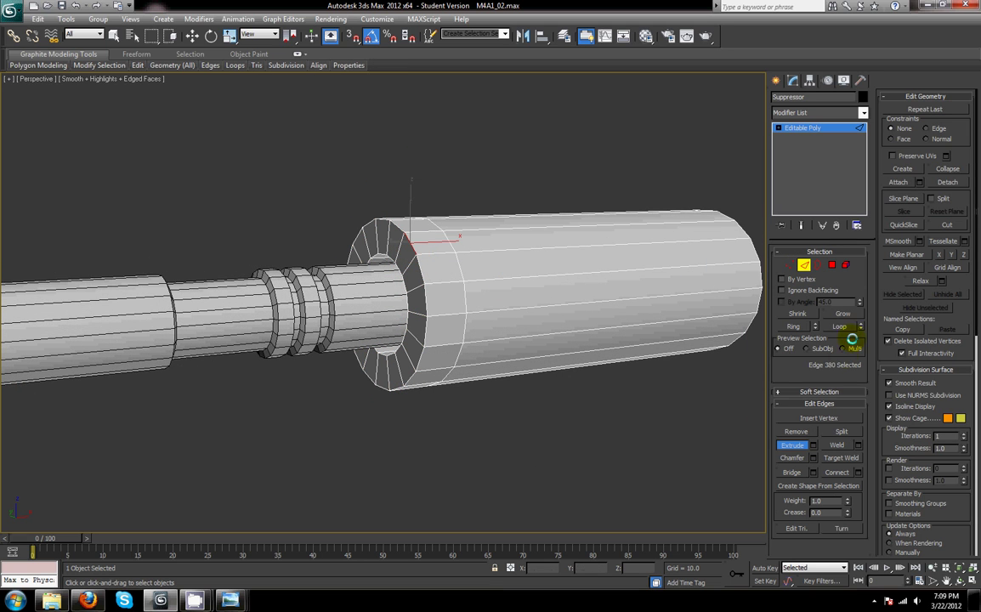
key(r)
alt+middle_drag(412, 260, 401, 299)
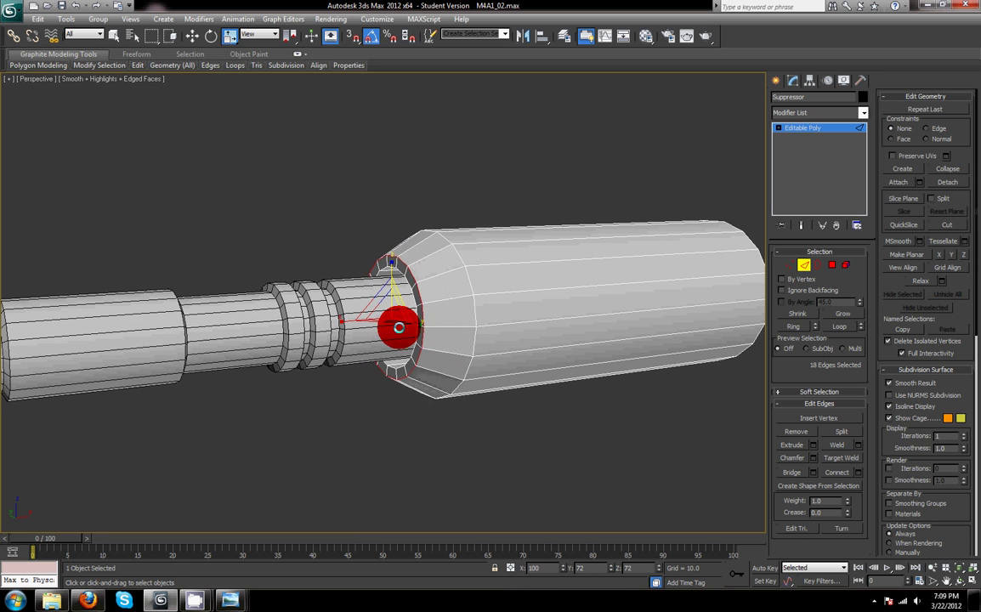
alt+middle_drag(442, 329, 407, 331)
- Select the edge loops at the Suppressor's rear end and move them back along X, up to the flash hider's grooved rings
click(787, 267)
click(801, 266)
mouse_move(435, 297)
alt+middle_down()
mouse_move(486, 292)
mouse_move(417, 295)
alt+middle_up()
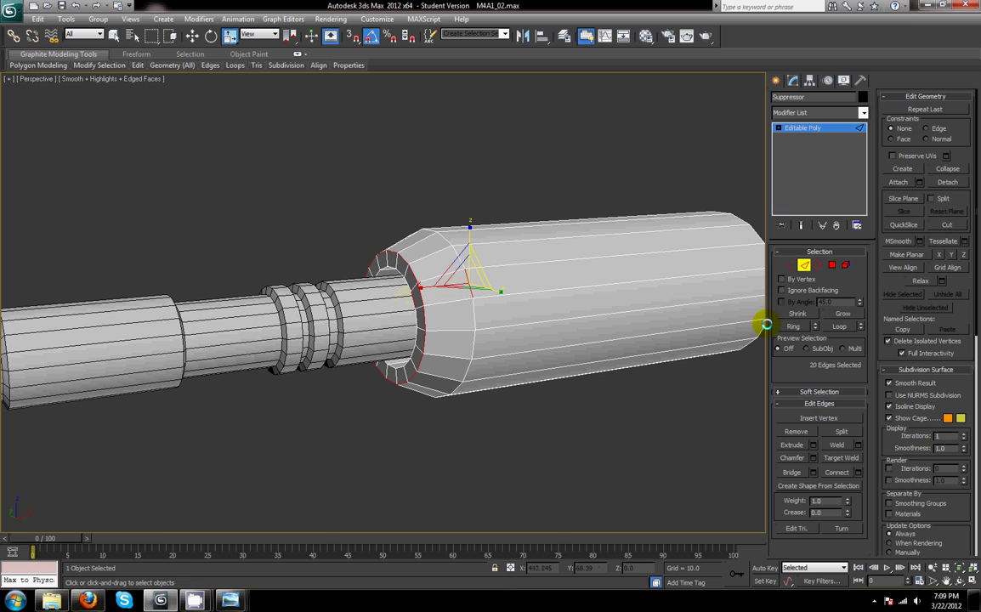
alt+middle_drag(512, 321, 501, 323)
alt+middle_drag(420, 315, 466, 353)
key(w)
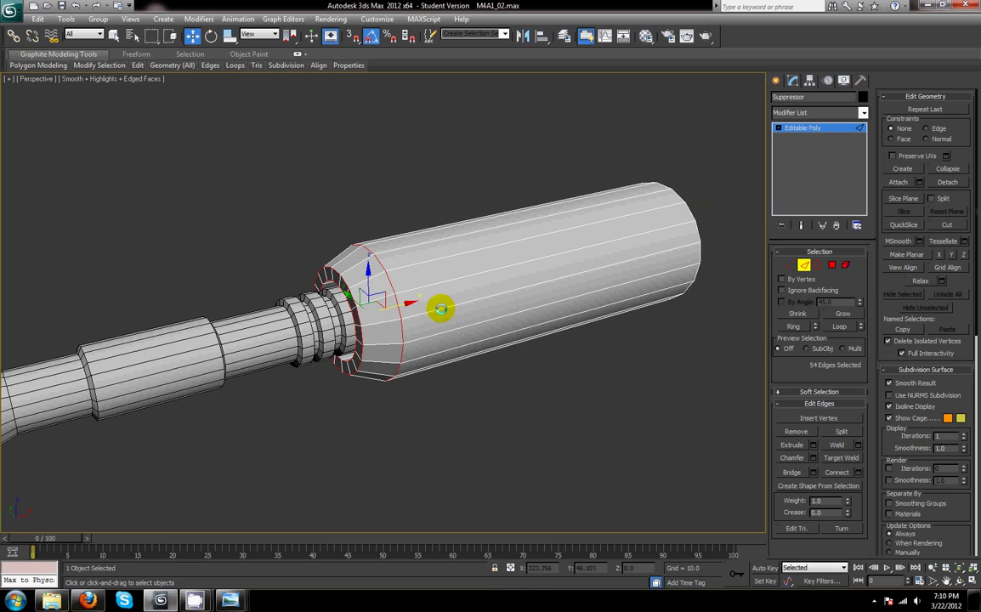
alt+middle_drag(485, 324, 535, 245)
- Select the Suppressor's front-end vertices and move them forward about 42.7 units along X to lengthen the body
click(784, 264)
drag(400, 222, 554, 411)
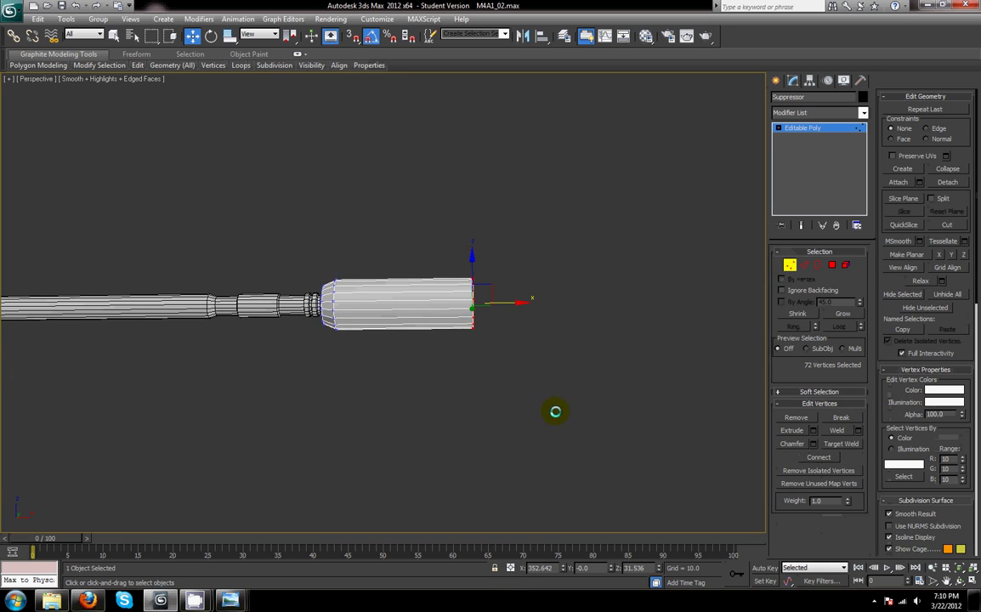
middle_drag(522, 332, 457, 337)
drag(443, 310, 493, 320)
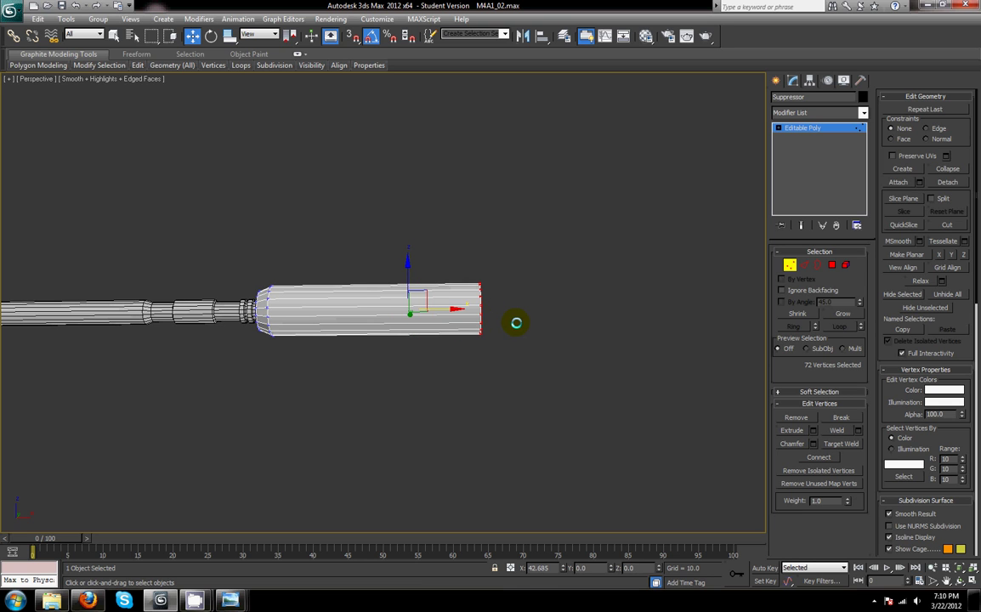
alt+middle_drag(527, 346, 734, 257)
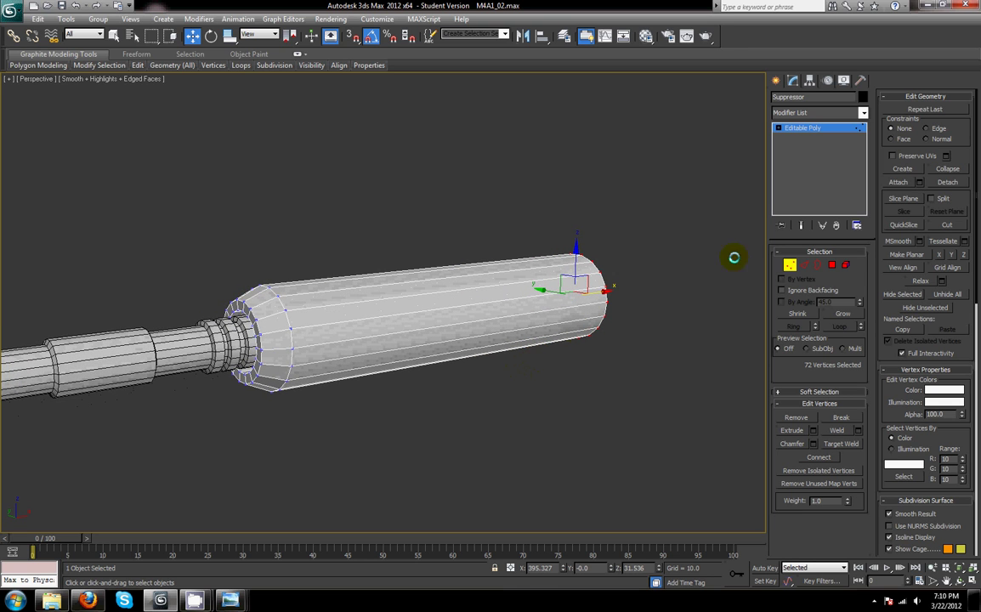
- Select the outer edge loops at the Suppressor's front rim and rear shoulder and scale them up slightly to widen the body
click(809, 264)
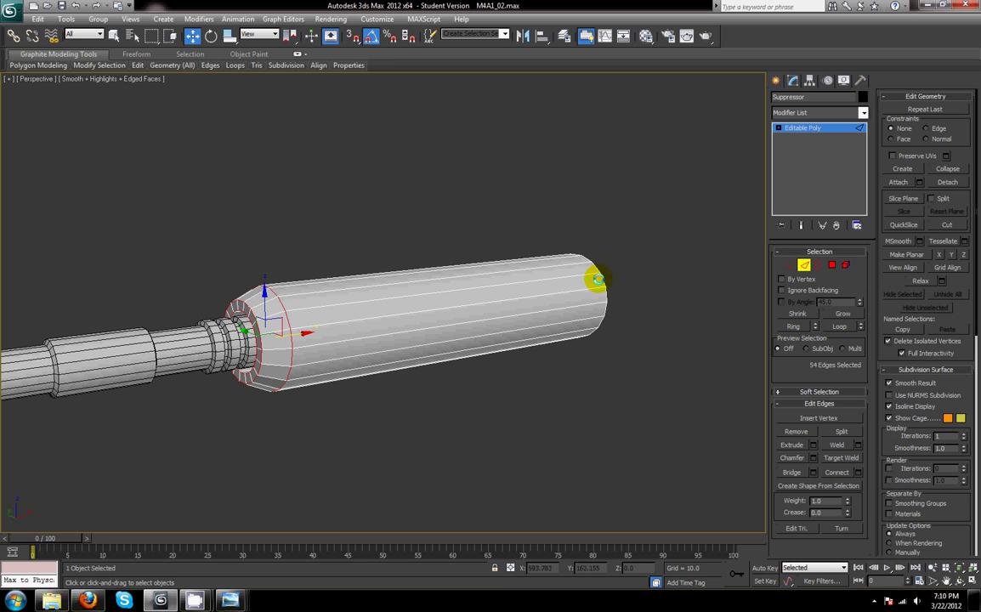
click(598, 276)
click(834, 326)
click(834, 325)
right_click(533, 337)
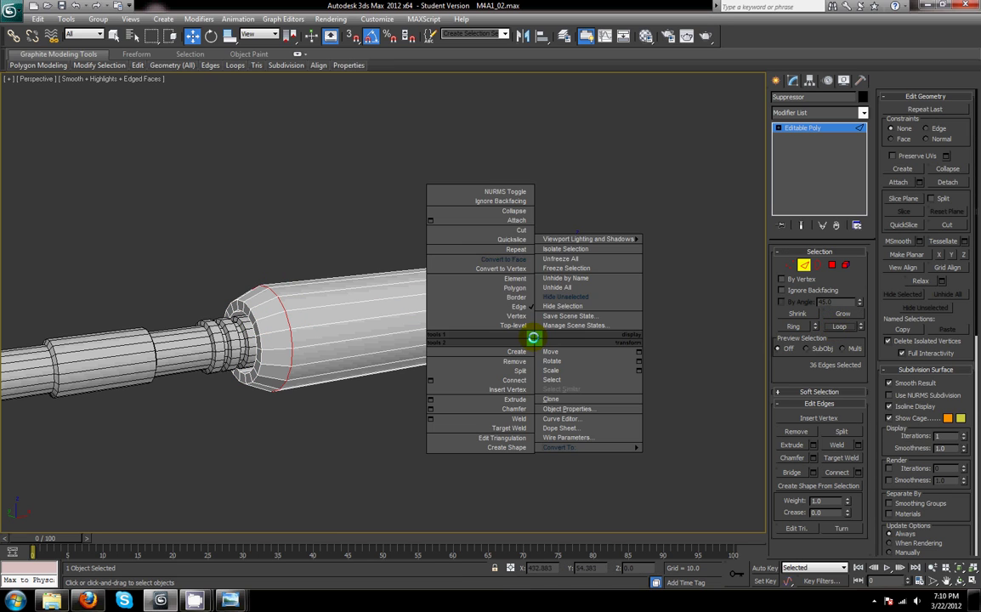
click(346, 370)
key(r)
drag(593, 284, 597, 281)
alt+middle_drag(598, 281, 495, 340)
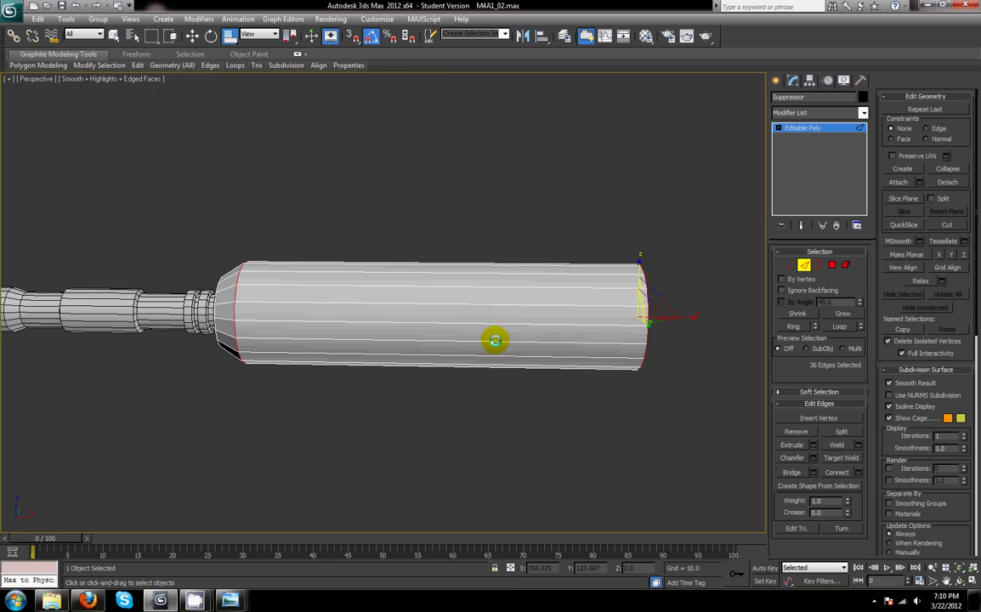
- Deselect the front rim loop and move the rear shoulder's edge loop back along X to about 270
alt+drag(548, 212, 809, 529)
middle_drag(397, 292, 523, 316)
key(w)
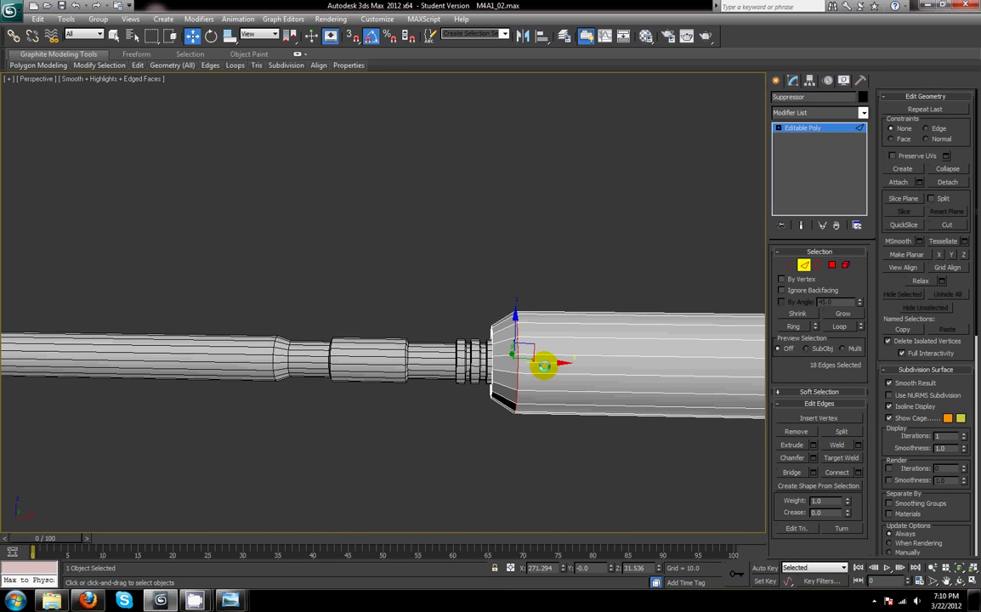
scroll(540, 364, down, 3)
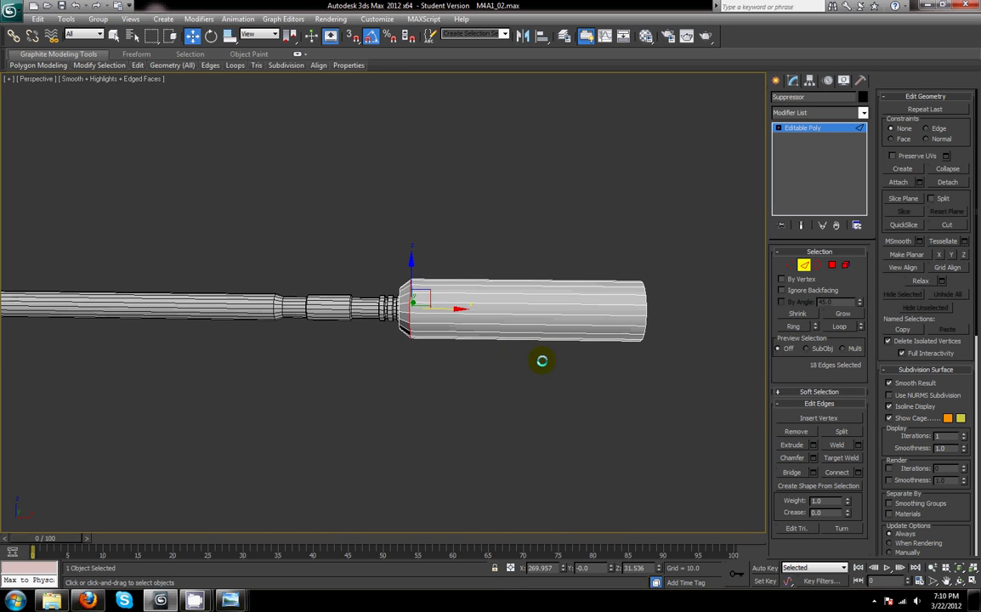
- Leave edge editing, deselect the Suppressor and unhide all the rifle parts
click(813, 265)
click(600, 407)
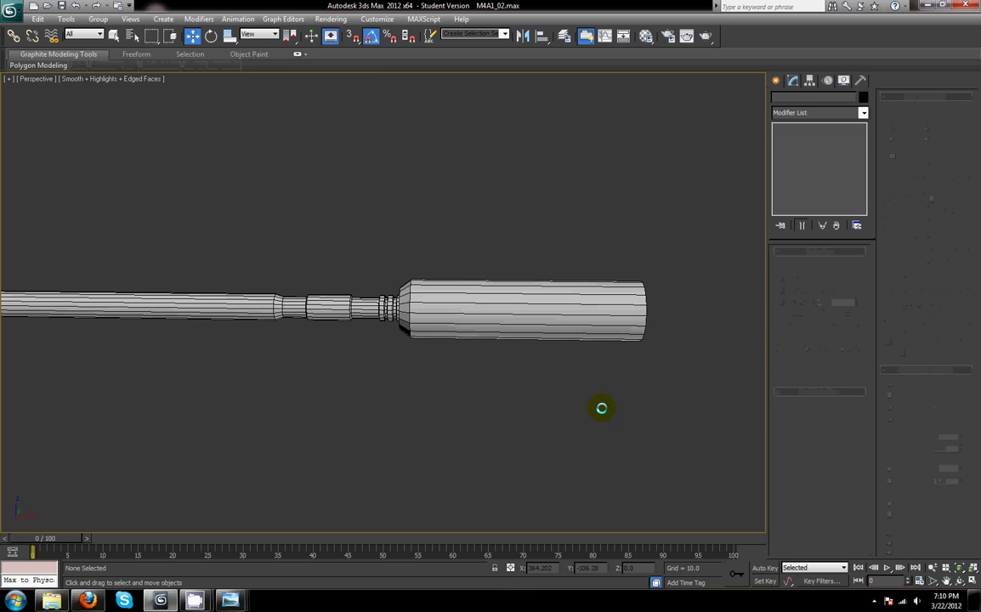
scroll(591, 389, down, 4)
right_click(547, 389)
click(589, 337)
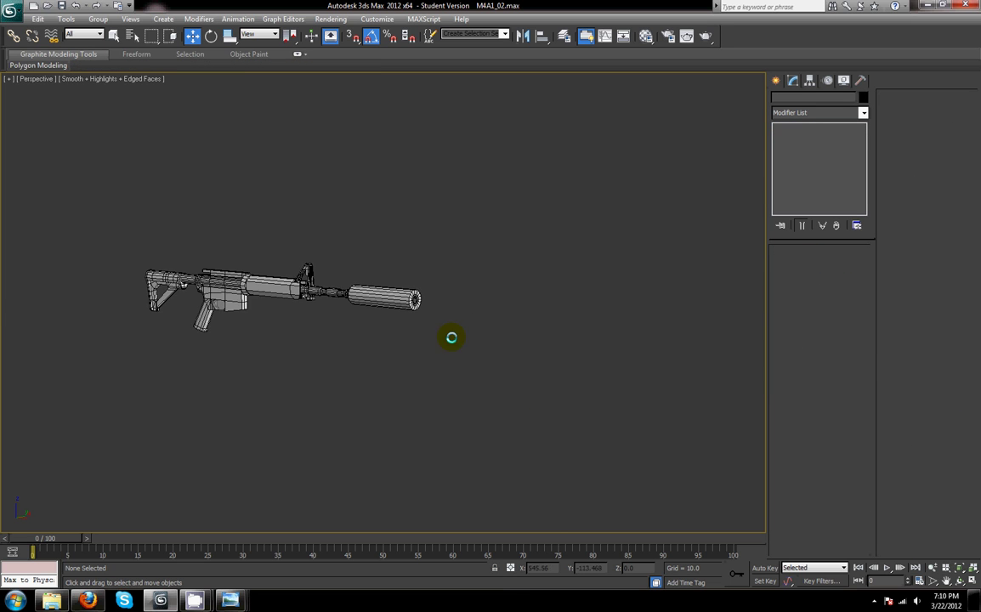
scroll(451, 339, up, 8)
middle_drag(341, 335, 297, 297)
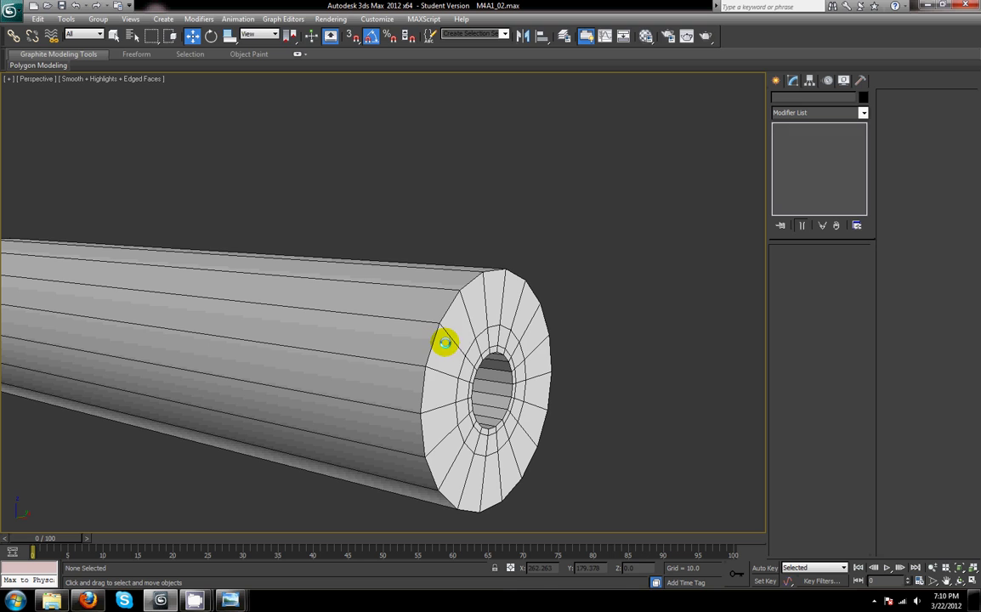
- Select the edge loop around the Suppressor's outer front rim and chamfer it slightly
click(421, 319)
click(803, 265)
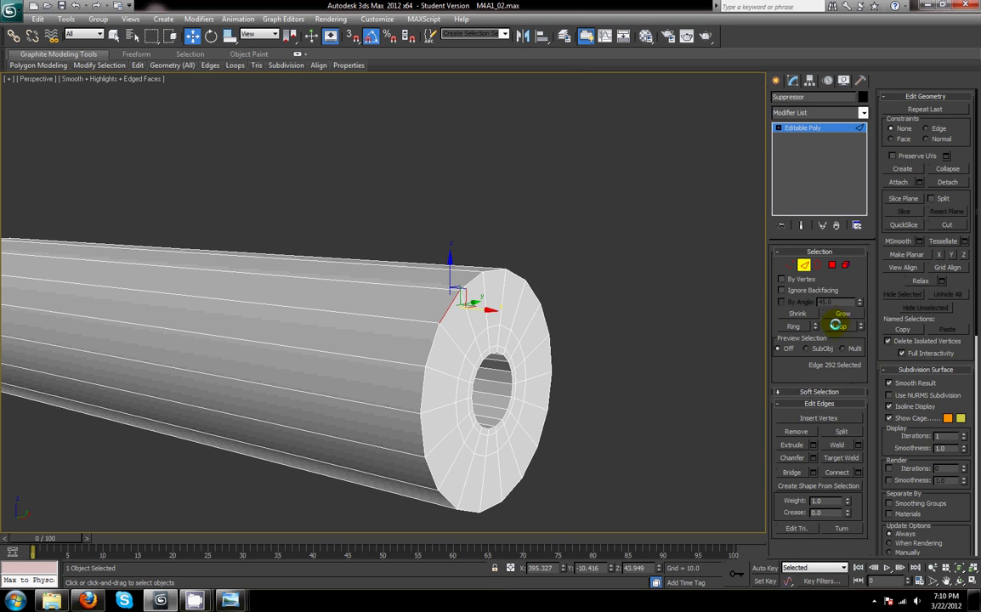
click(840, 325)
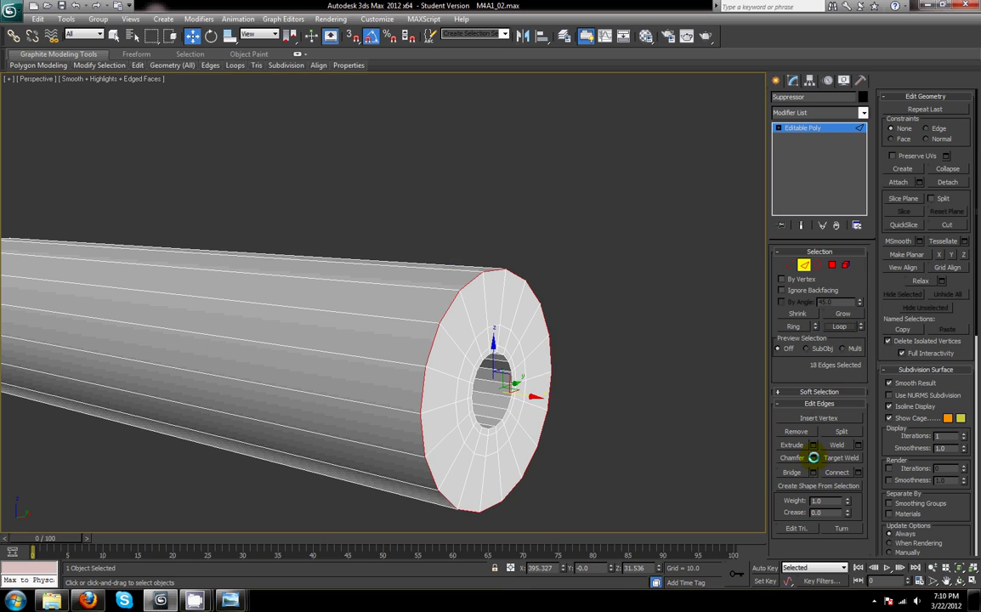
click(389, 359)
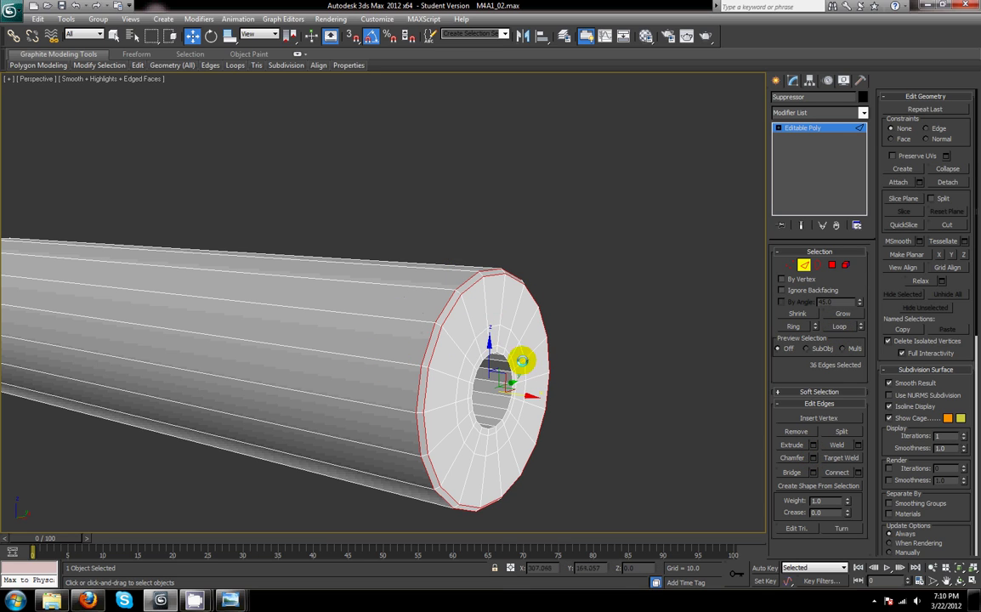
click(487, 352)
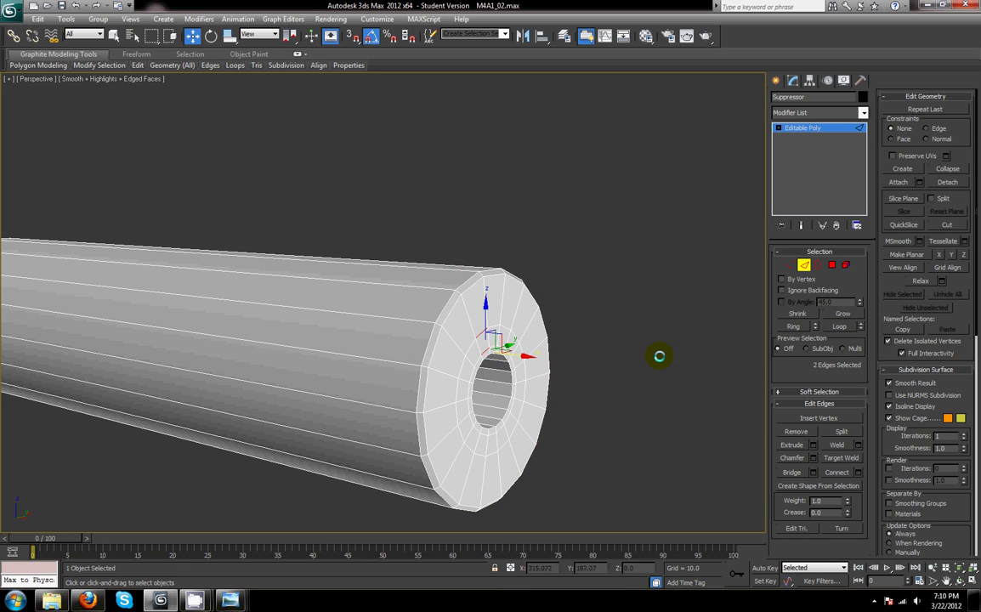
click(840, 326)
click(612, 369)
scroll(581, 299, down, 3)
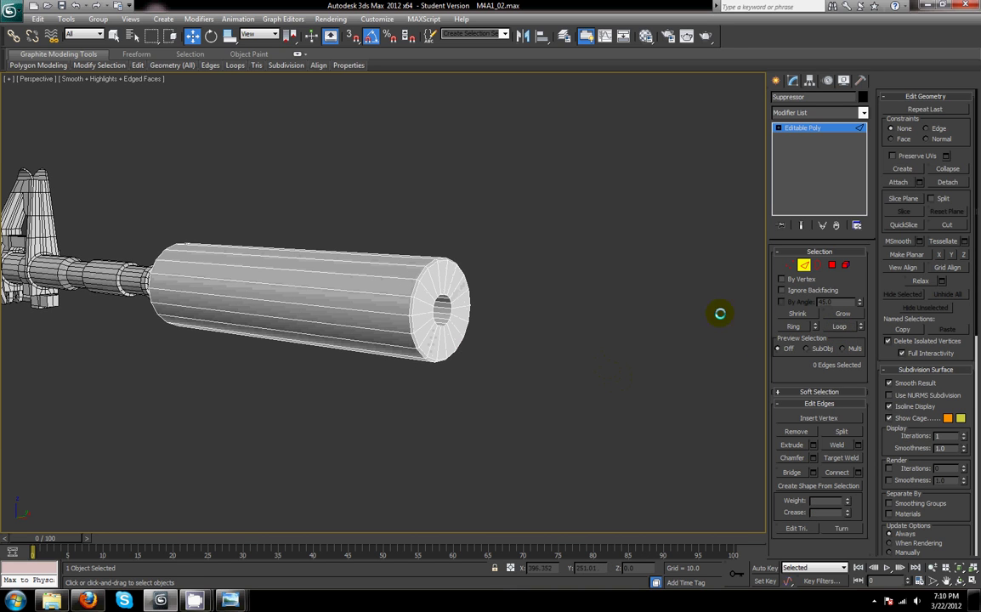
- Leave edge editing, deselect the Suppressor and turn off the edged-faces display
click(802, 268)
click(608, 367)
scroll(510, 357, down, 5)
mouse_move(499, 357)
alt+middle_down()
mouse_move(444, 353)
mouse_move(509, 354)
alt+middle_up()
scroll(509, 355, up, 3)
key(F4)
scroll(510, 356, down, 3)
- Examine the suppressor's shape and its fit on the barrel from several angles, along with the whole rifle
alt+middle_drag(410, 351, 497, 370)
scroll(396, 377, up, 8)
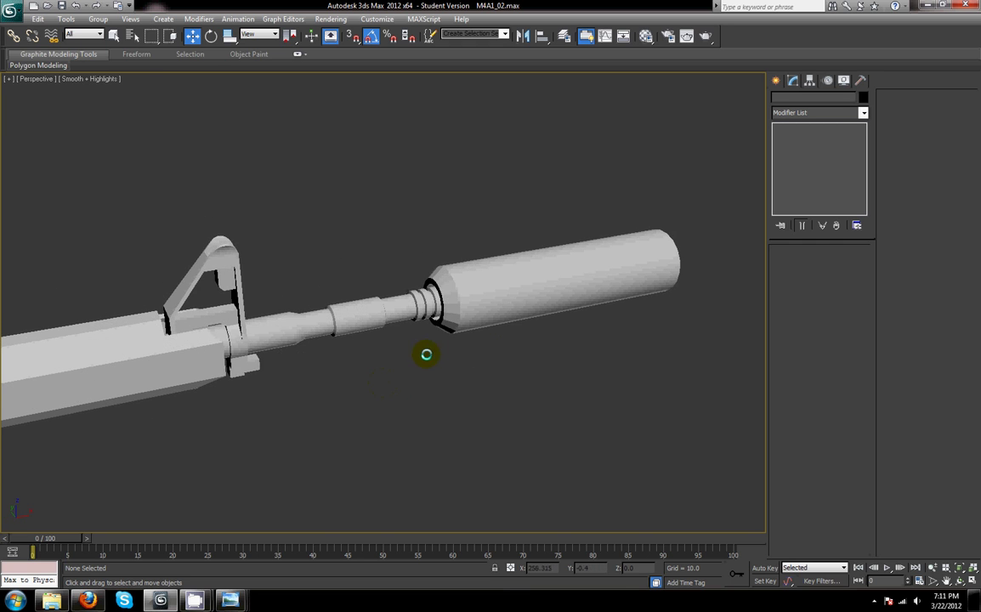
middle_drag(374, 379, 482, 335)
key(F4)
key(F4)
scroll(352, 367, down, 5)
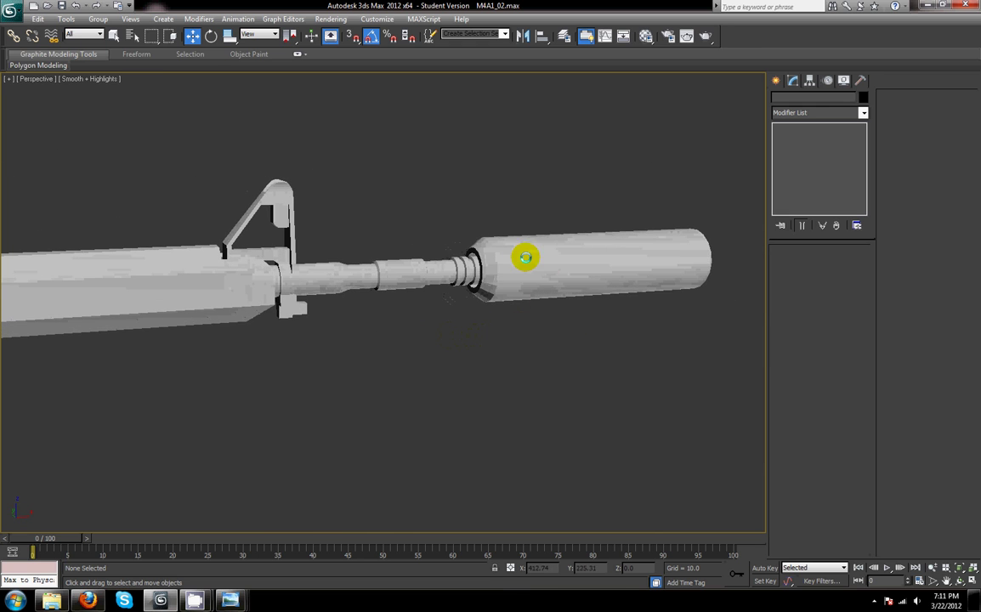
alt+middle_drag(448, 301, 539, 339)
scroll(463, 344, up, 4)
scroll(471, 350, down, 5)
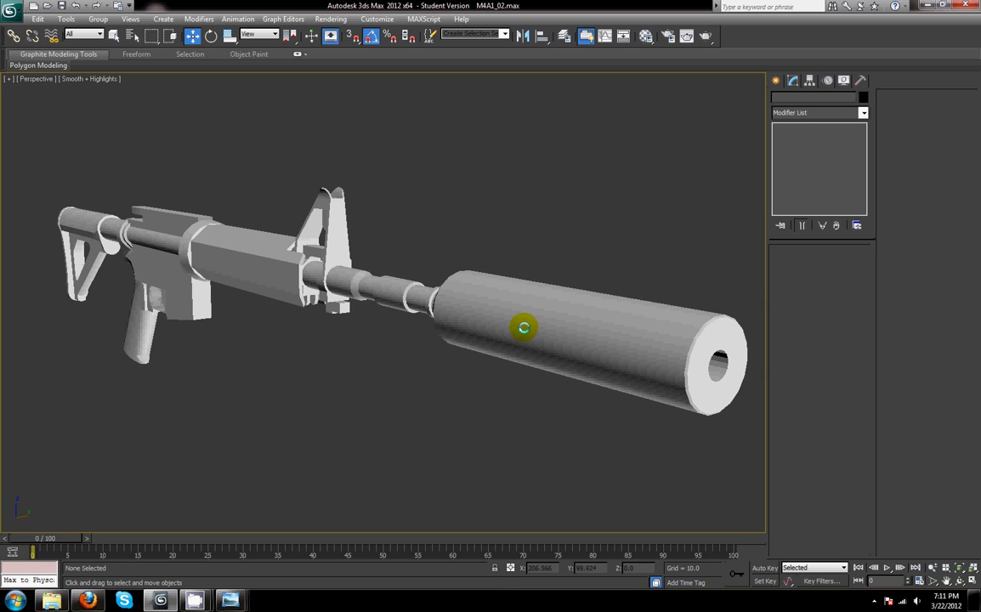
- Save the rifle scene under its existing file name, M4A1_02.max
click(10, 11)
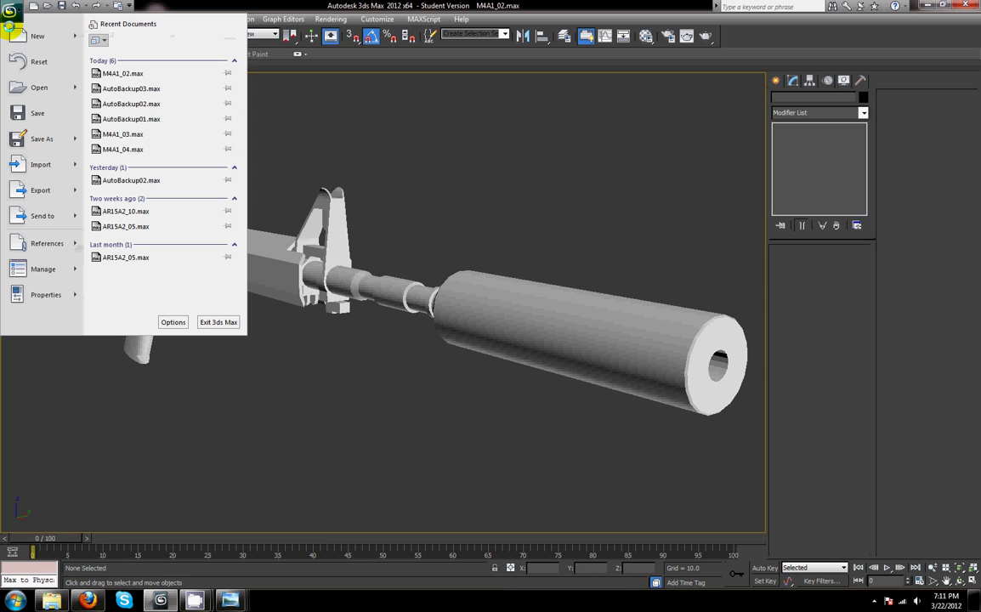
click(43, 113)
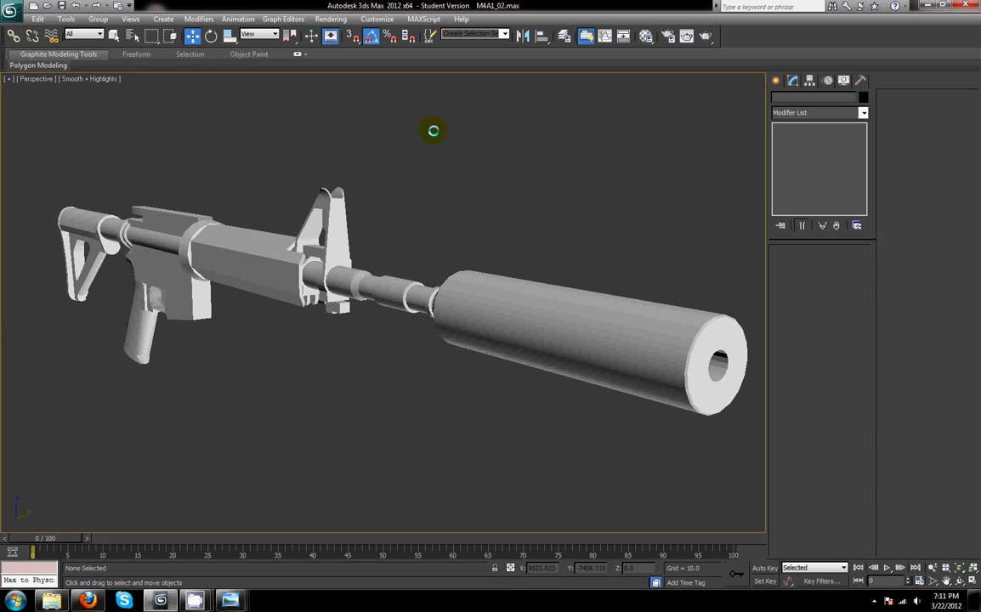